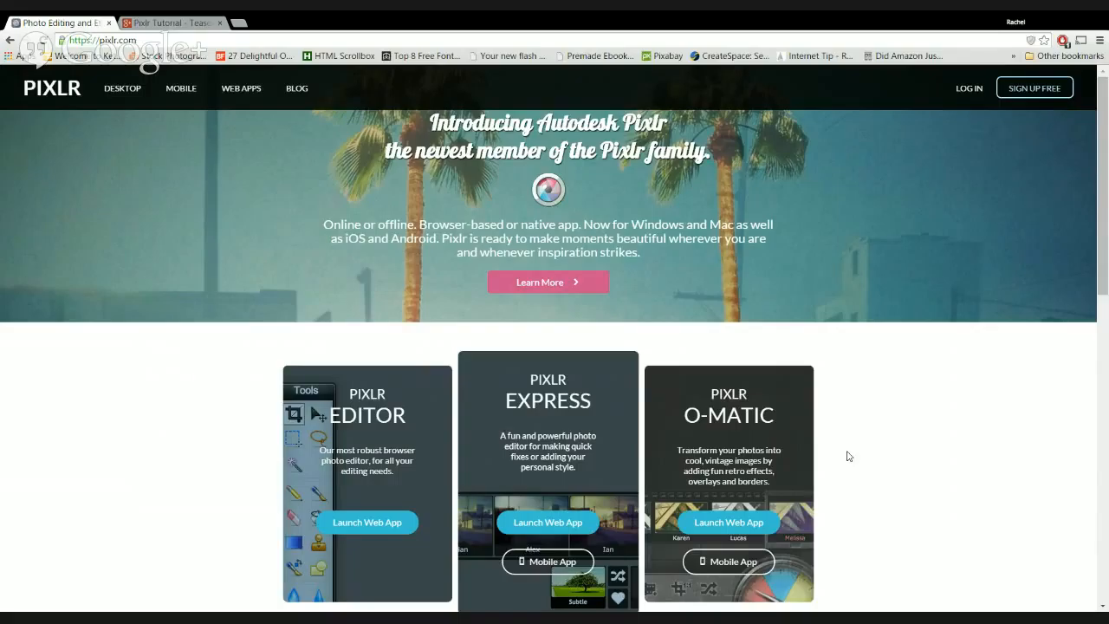
Launch the Pixlr Editor web app and open the book cover image for The Virgin Charmer from the computer.
{"action": "left_click", "coordinate": [360, 523]}
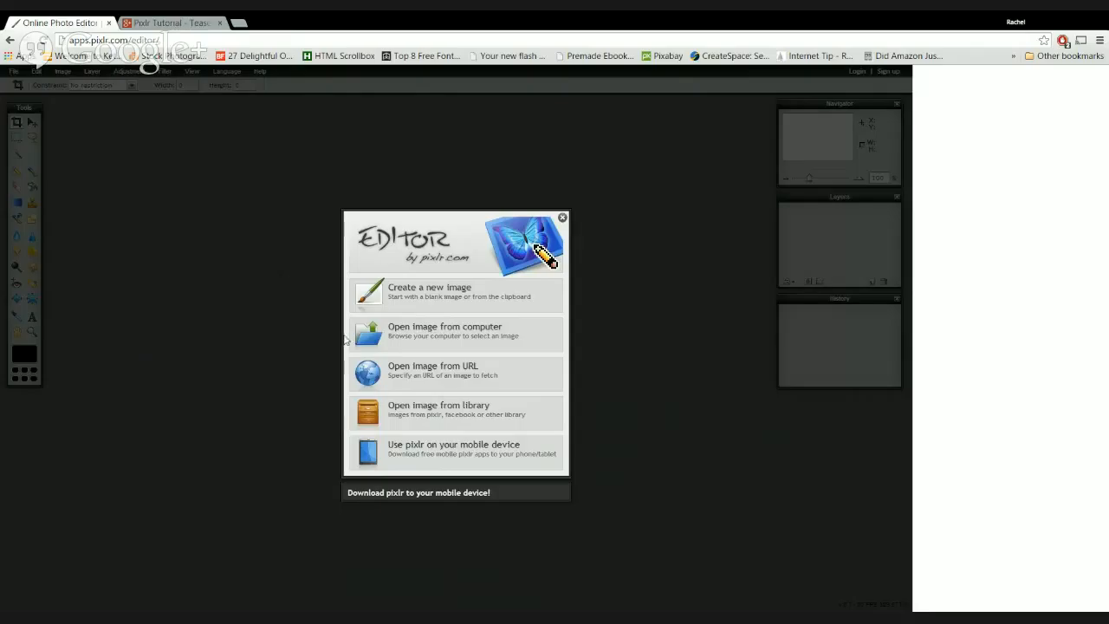
{"action": "left_click", "coordinate": [475, 339]}
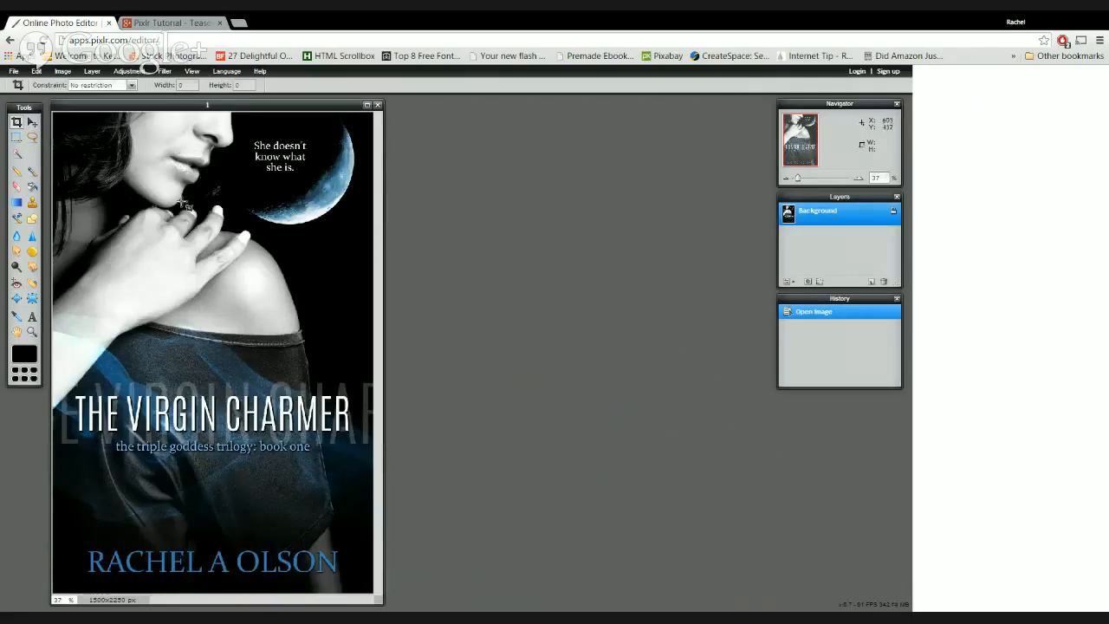
Open the blue speckled background image Depositphotos_8028292_original from the computer as a second document.
{"action": "left_click", "coordinate": [14, 71]}
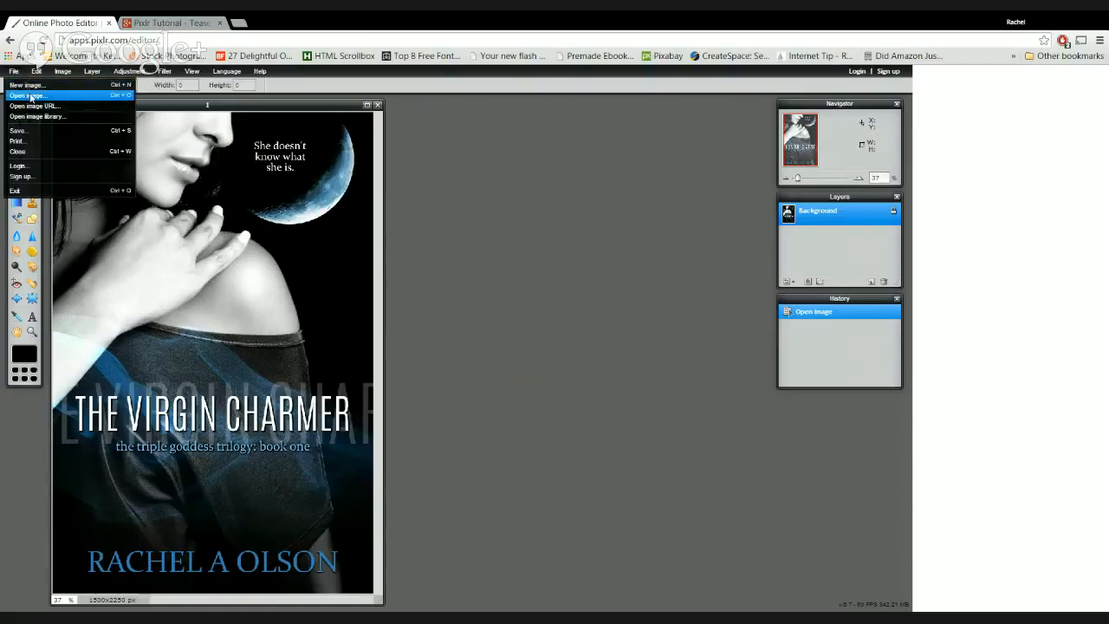
{"action": "left_click", "coordinate": [29, 96]}
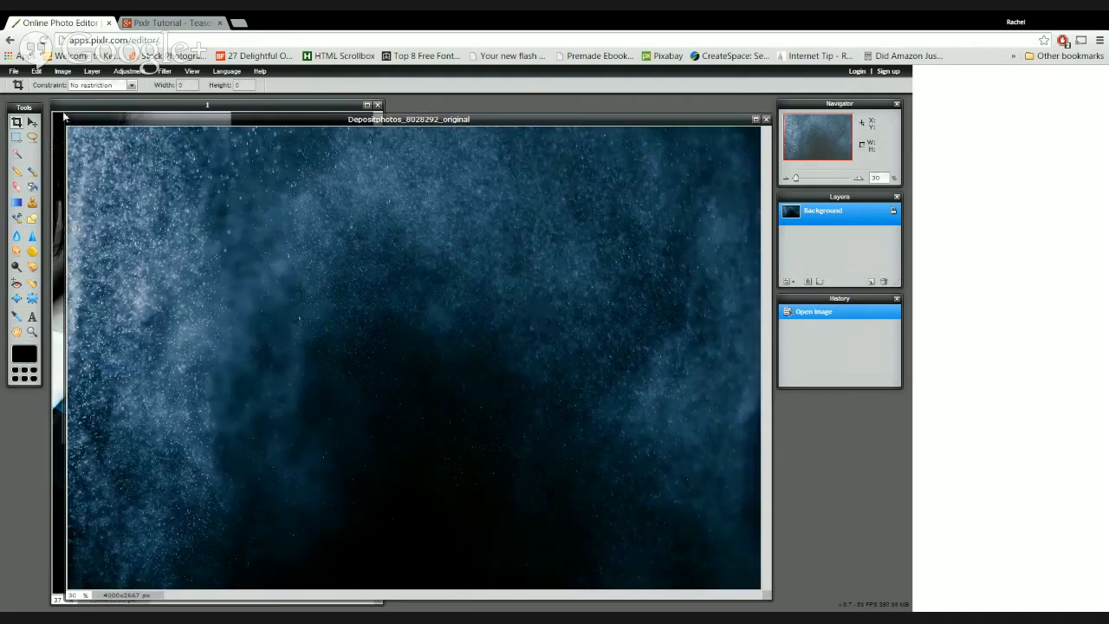
{"action": "mouse_move", "coordinate": [118, 126]}
{"action": "left_mouse_down"}
{"action": "mouse_move", "coordinate": [121, 113]}
{"action": "mouse_move", "coordinate": [120, 125]}
{"action": "left_mouse_up"}
Select the entire book cover image and copy it.
{"action": "left_click", "coordinate": [129, 106]}
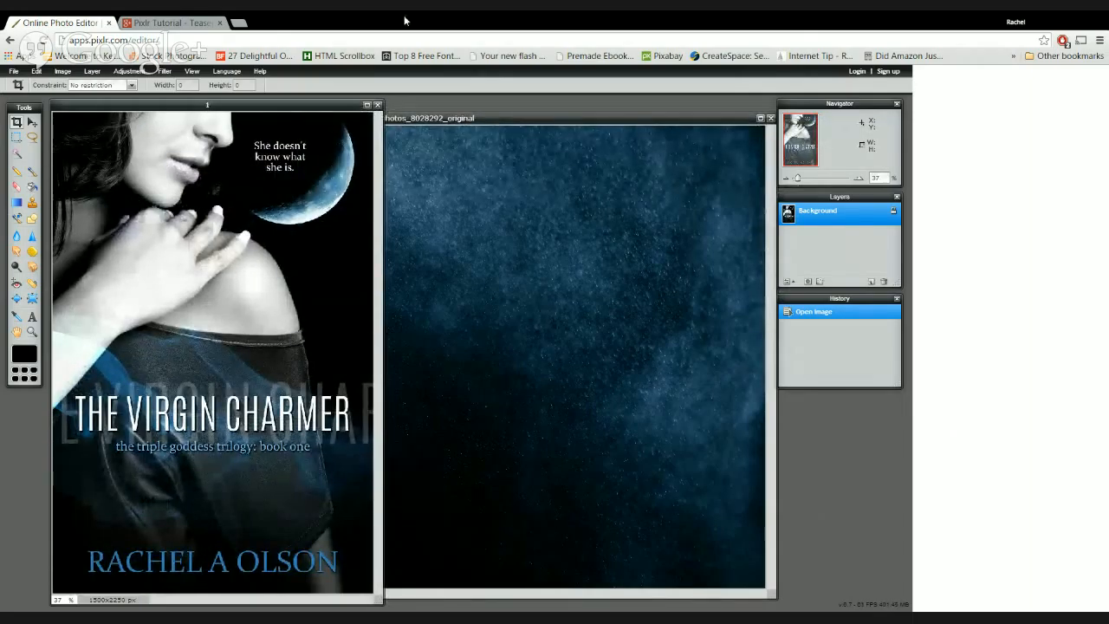
{"action": "key", "text": "ctrl+a"}
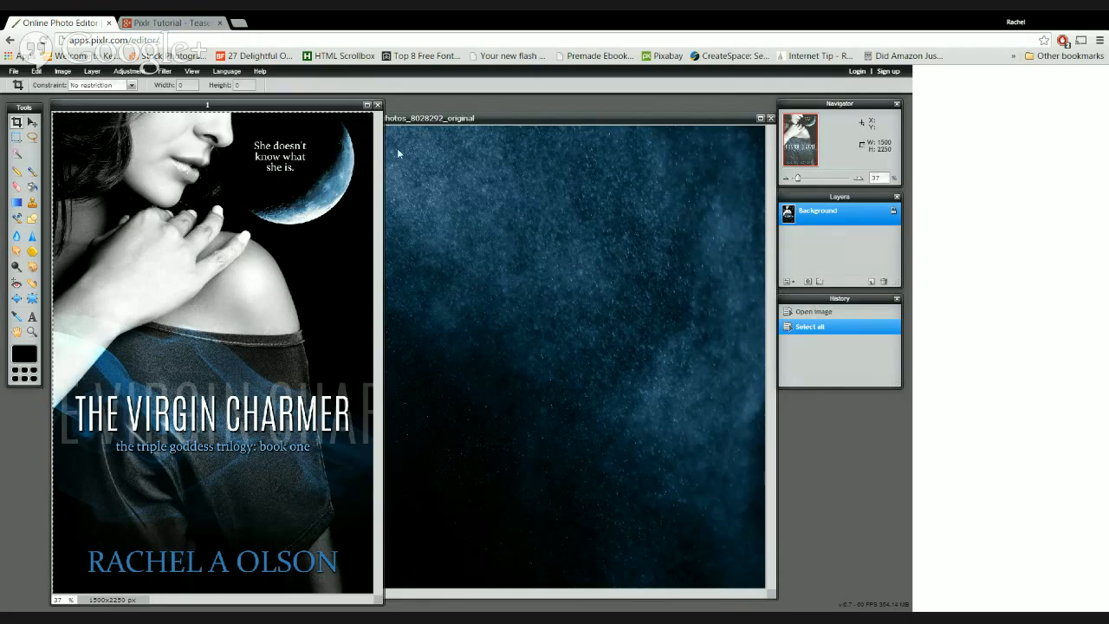
{"action": "left_click", "coordinate": [37, 72]}
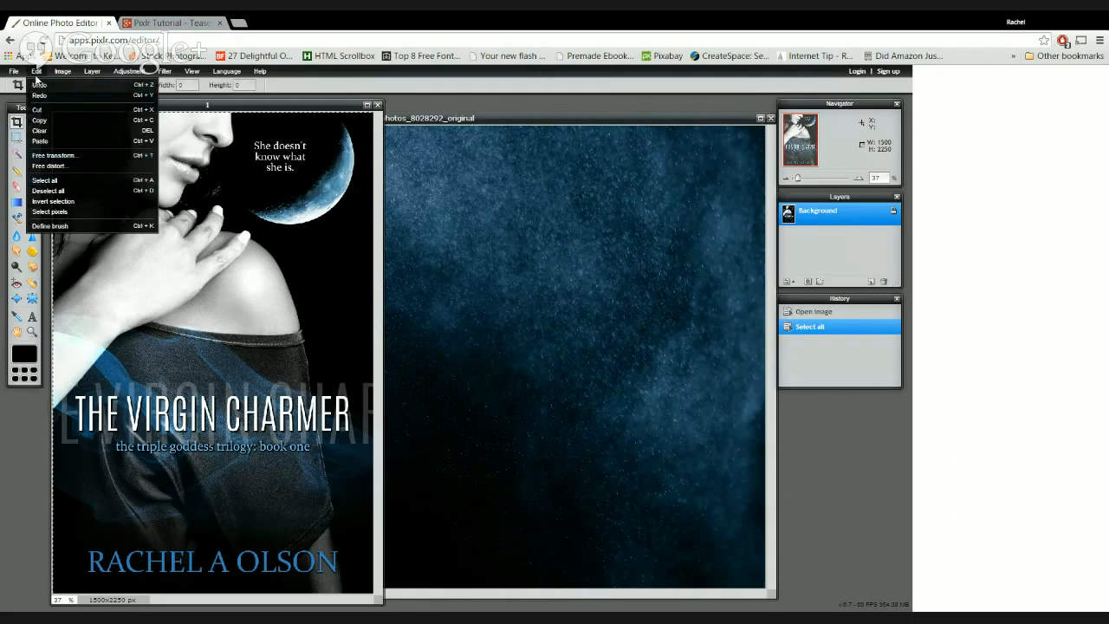
{"action": "left_click", "coordinate": [36, 72]}
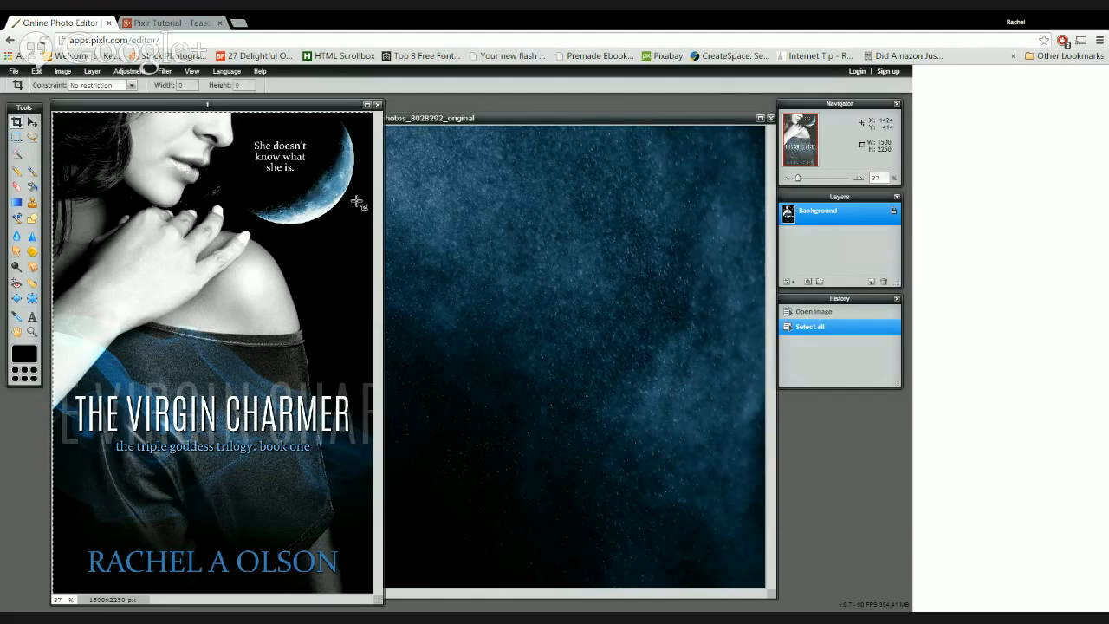
{"action": "key", "text": "ctrl+c"}
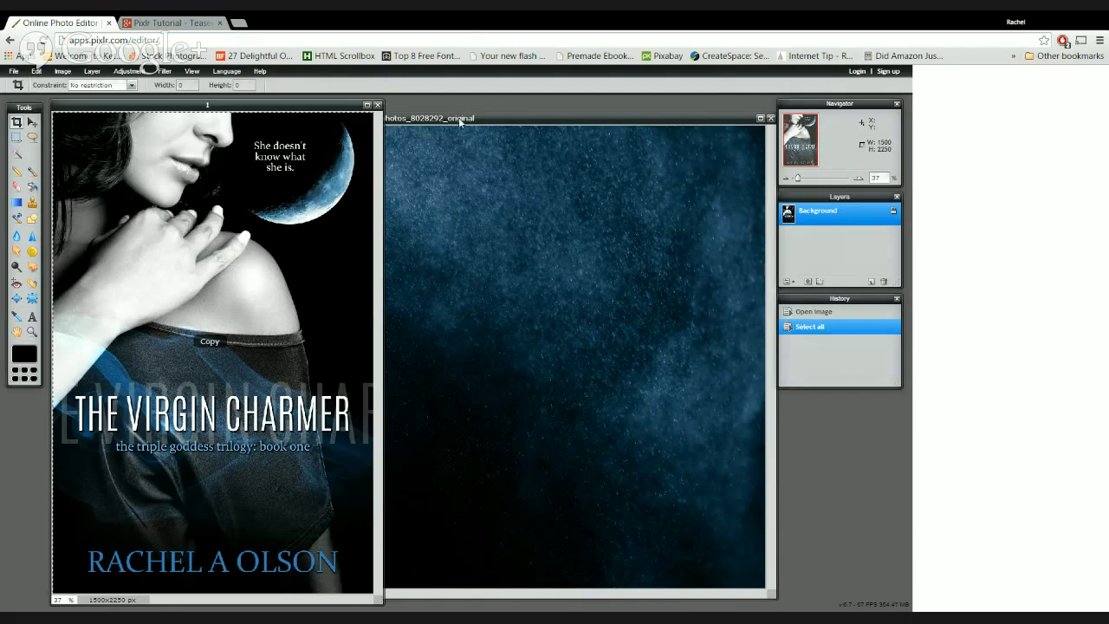
Maximize the blue background image with the palettes moved clear of it, and paste the copied cover as a new layer.
{"action": "left_click", "coordinate": [760, 117]}
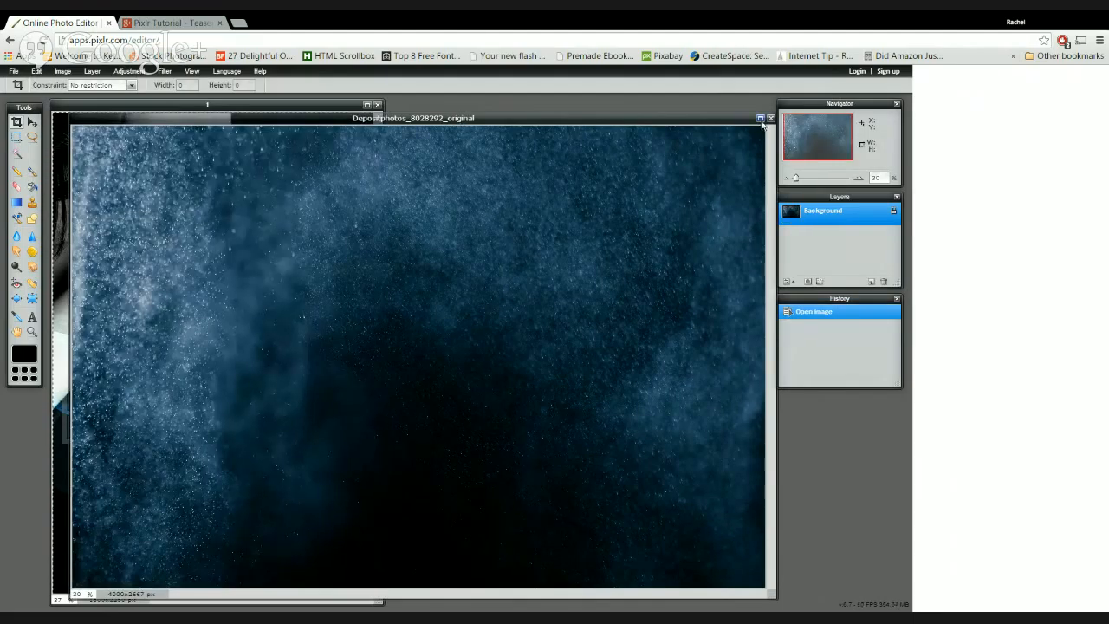
{"action": "left_click", "coordinate": [760, 118]}
{"action": "left_click_drag", "start_coordinate": [814, 105], "coordinate": [845, 105]}
{"action": "left_click_drag", "start_coordinate": [799, 201], "coordinate": [829, 204]}
{"action": "left_click_drag", "start_coordinate": [806, 303], "coordinate": [834, 305]}
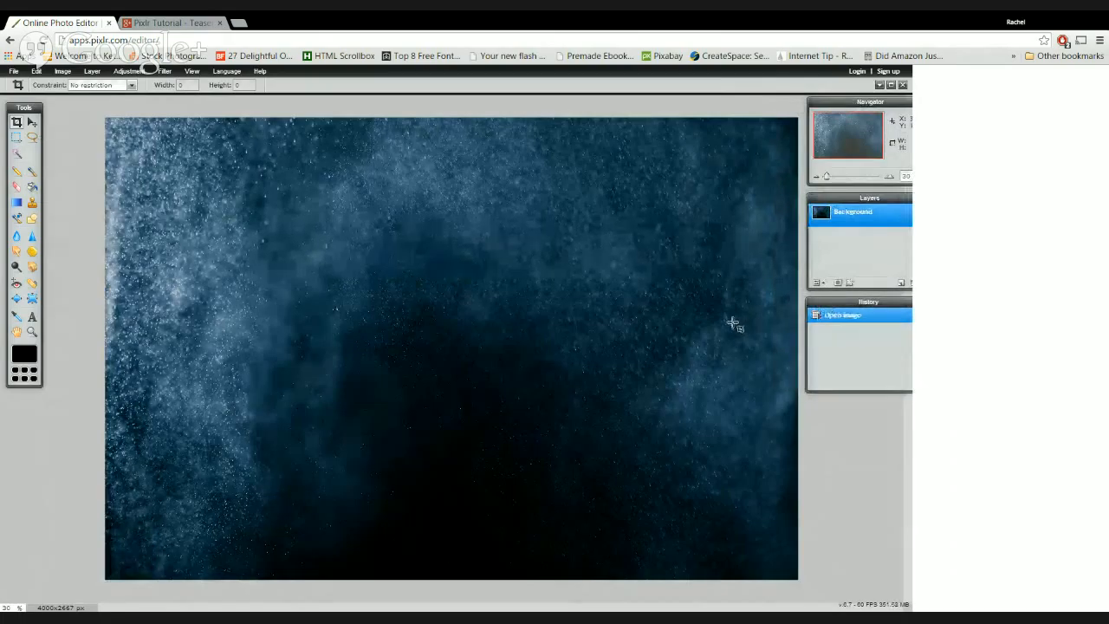
{"action": "key", "text": "ctrl+v"}
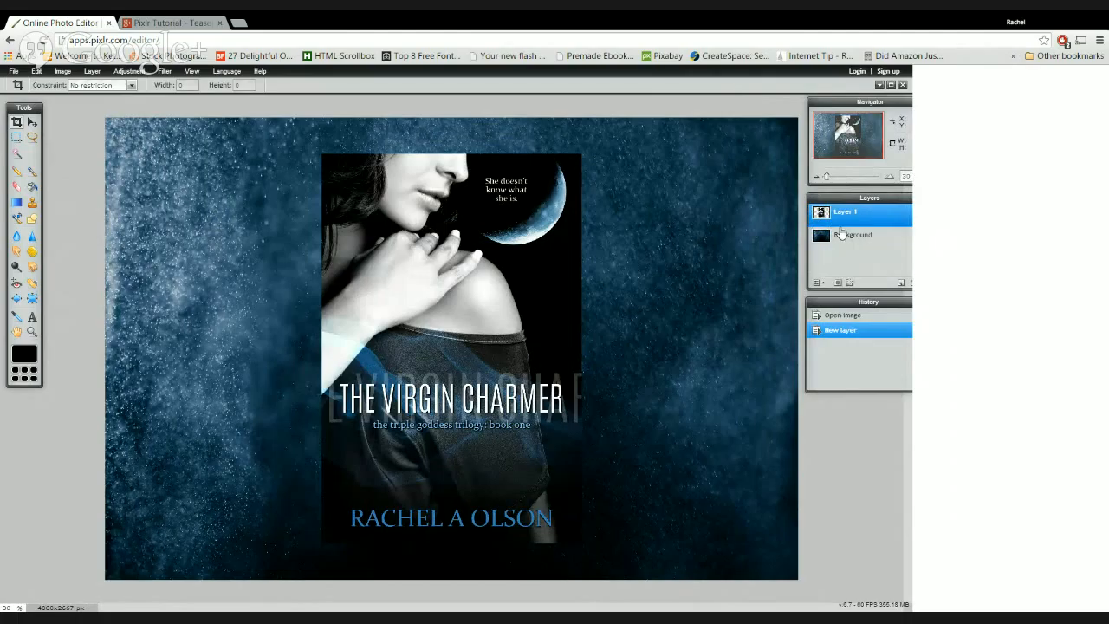
Shrink the pasted cover slightly with Free transform and move it to the left side of the blue background.
{"action": "left_click", "coordinate": [37, 71]}
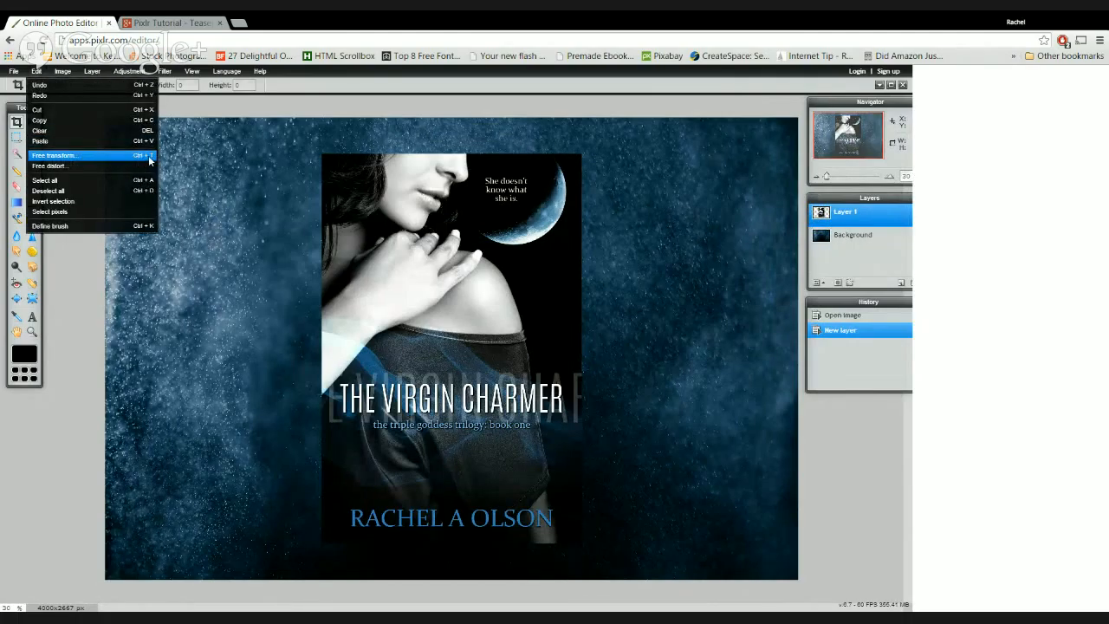
{"action": "left_click", "coordinate": [105, 163]}
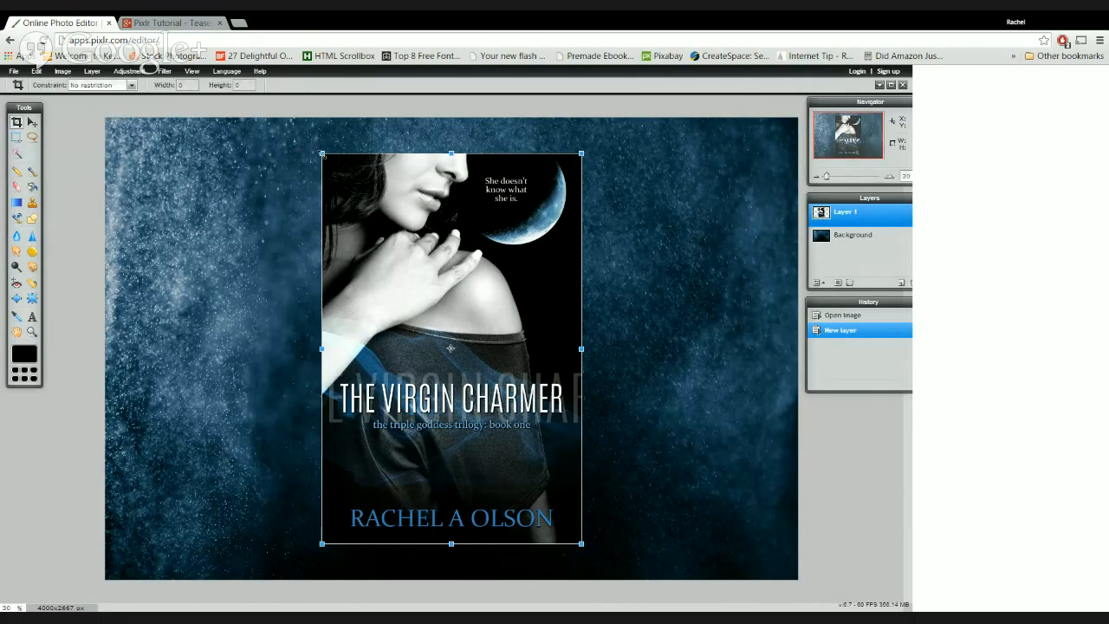
{"action": "left_click_drag", "start_coordinate": [322, 154], "coordinate": [263, 162]}
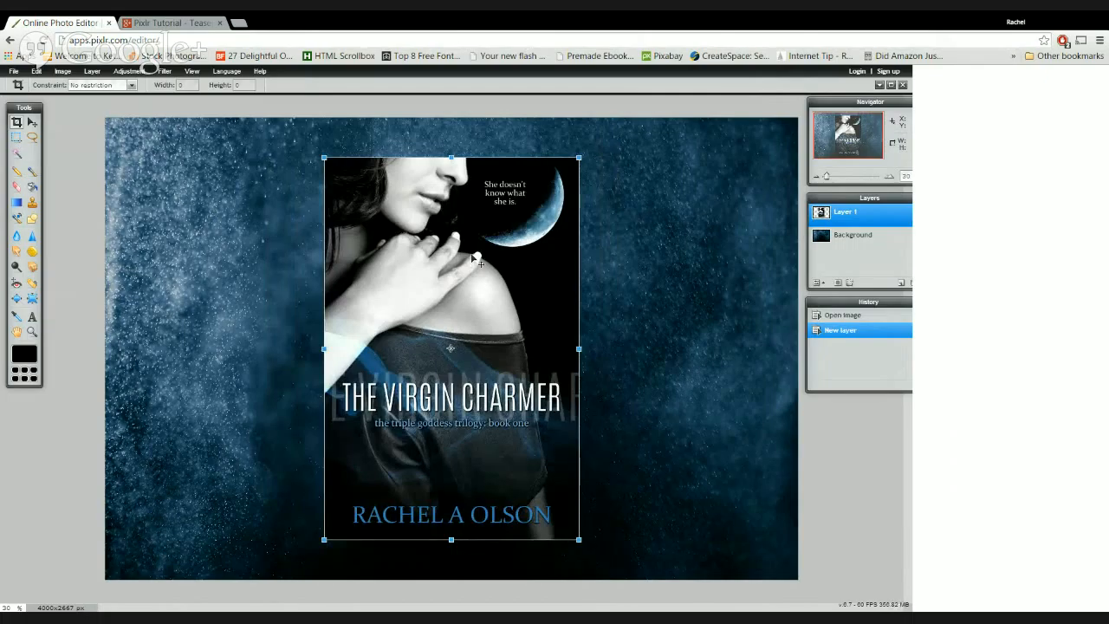
{"action": "key", "text": "Return"}
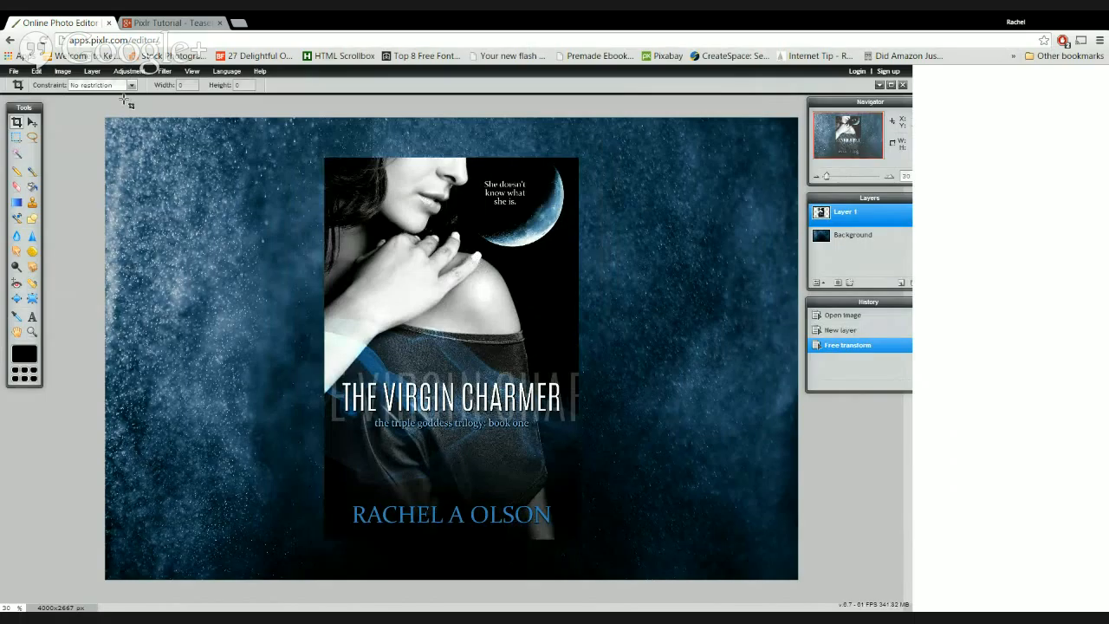
{"action": "left_click", "coordinate": [31, 124]}
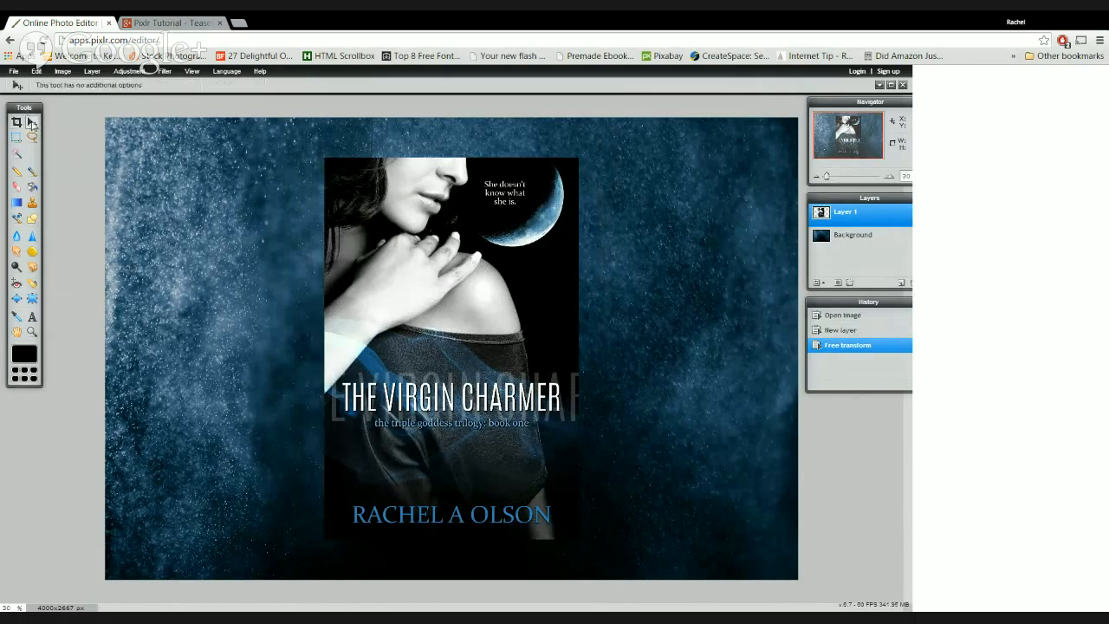
{"action": "left_click_drag", "start_coordinate": [491, 266], "coordinate": [305, 261]}
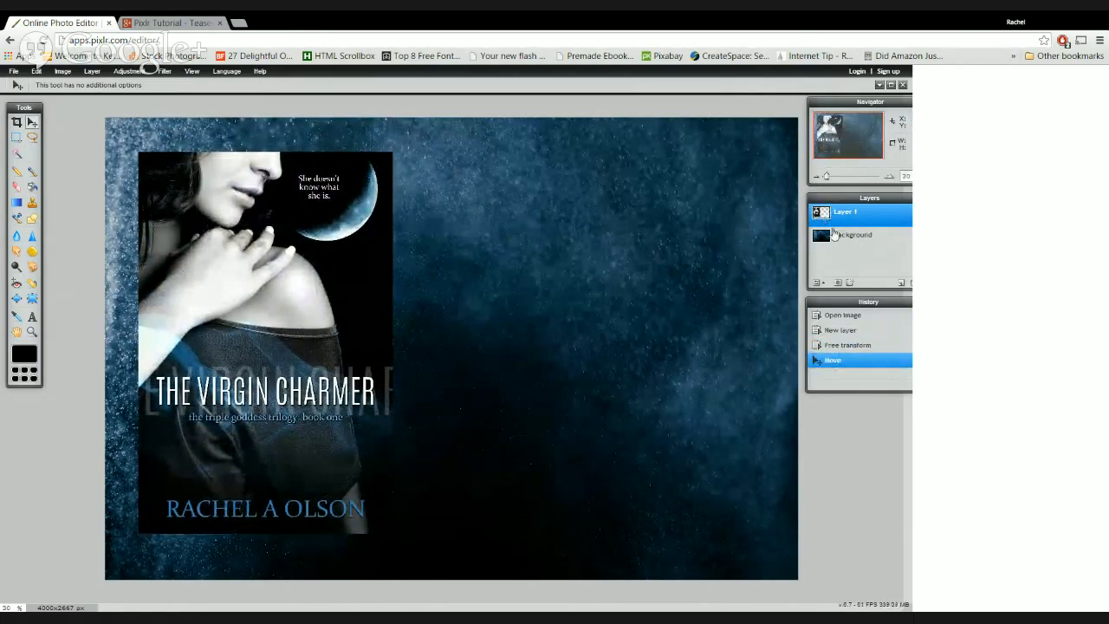
Try to shift the locked Background layer down with Free transform and discard the pending change.
{"action": "left_click", "coordinate": [844, 245]}
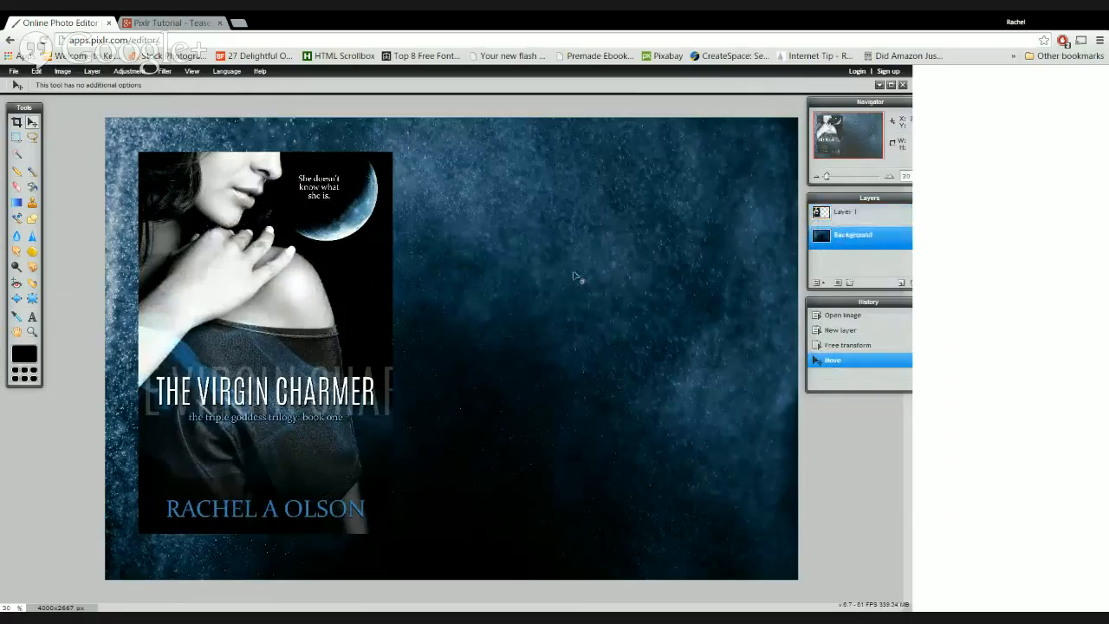
{"action": "left_click", "coordinate": [36, 71]}
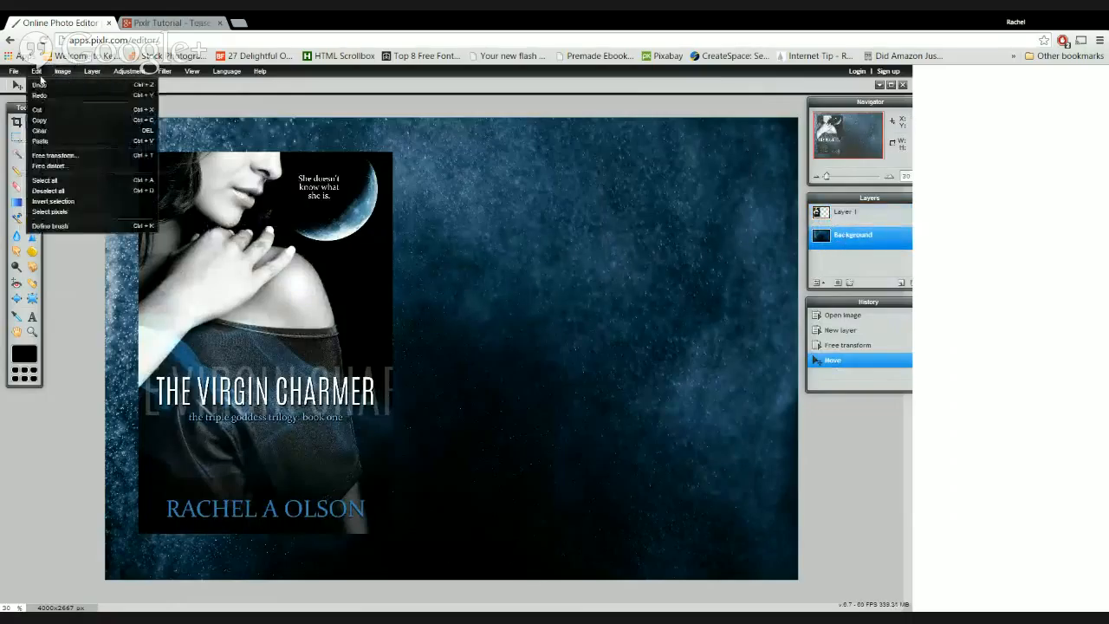
{"action": "left_click", "coordinate": [62, 157]}
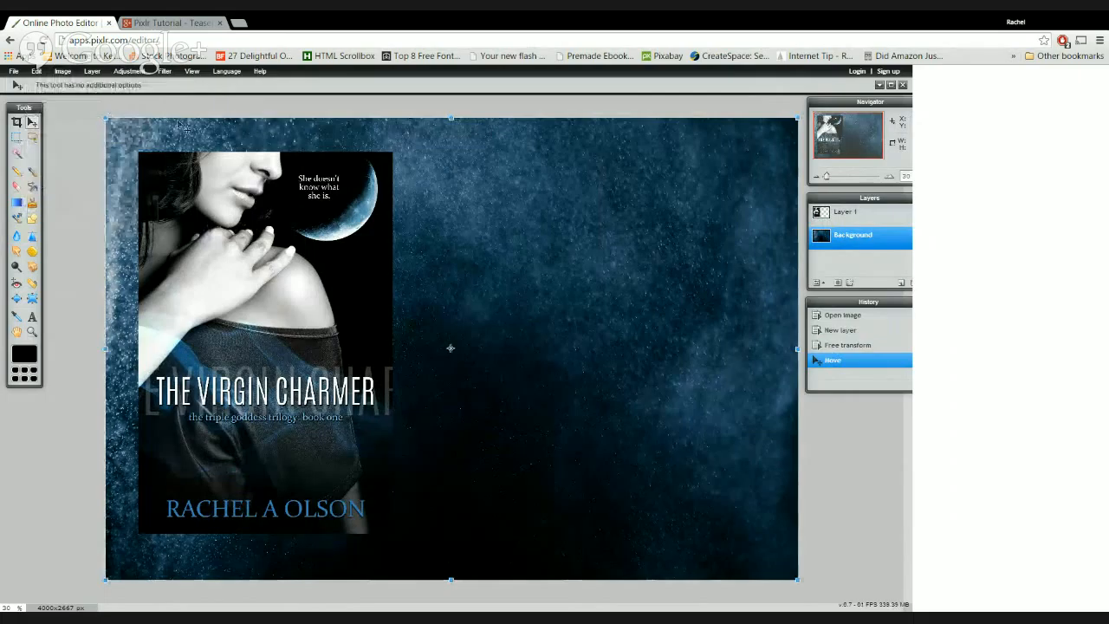
{"action": "left_click_drag", "start_coordinate": [106, 116], "coordinate": [104, 184]}
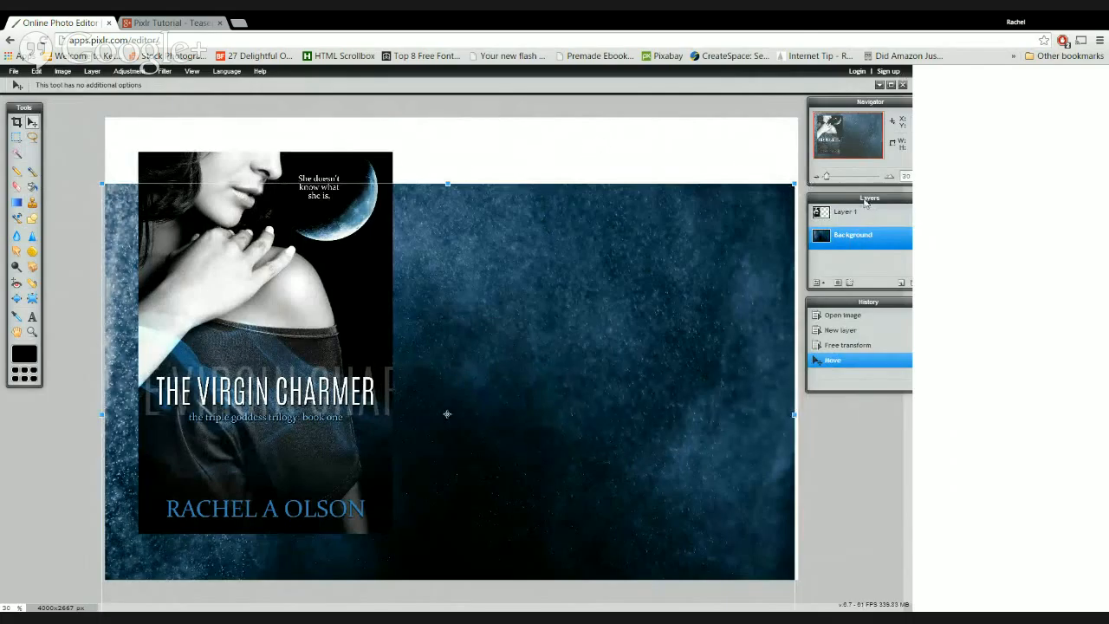
{"action": "left_click", "coordinate": [847, 210]}
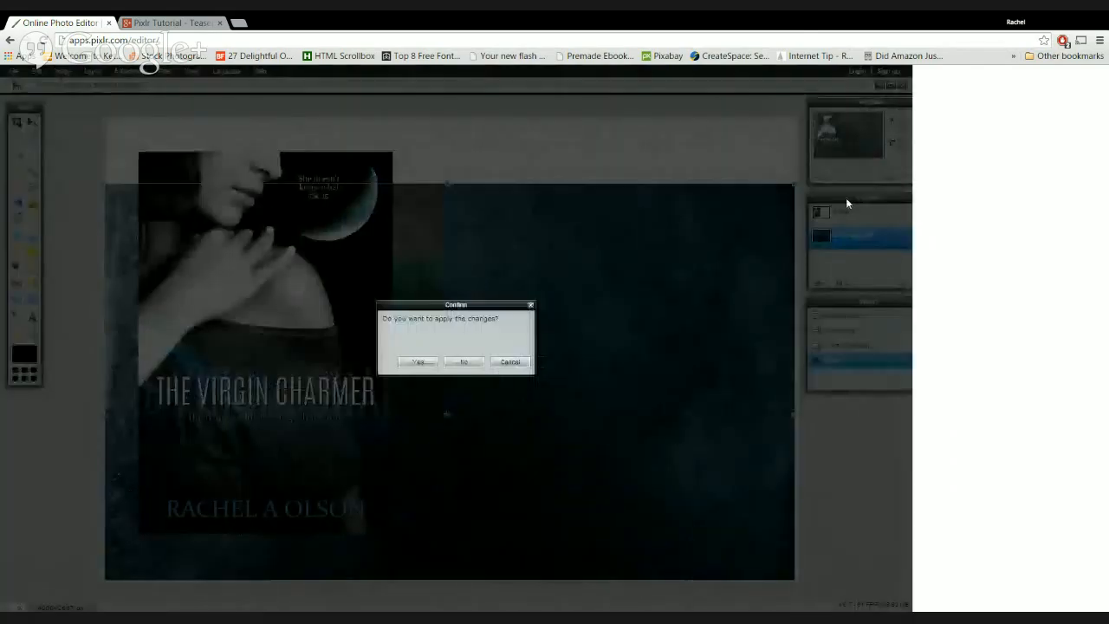
{"action": "left_click", "coordinate": [501, 364]}
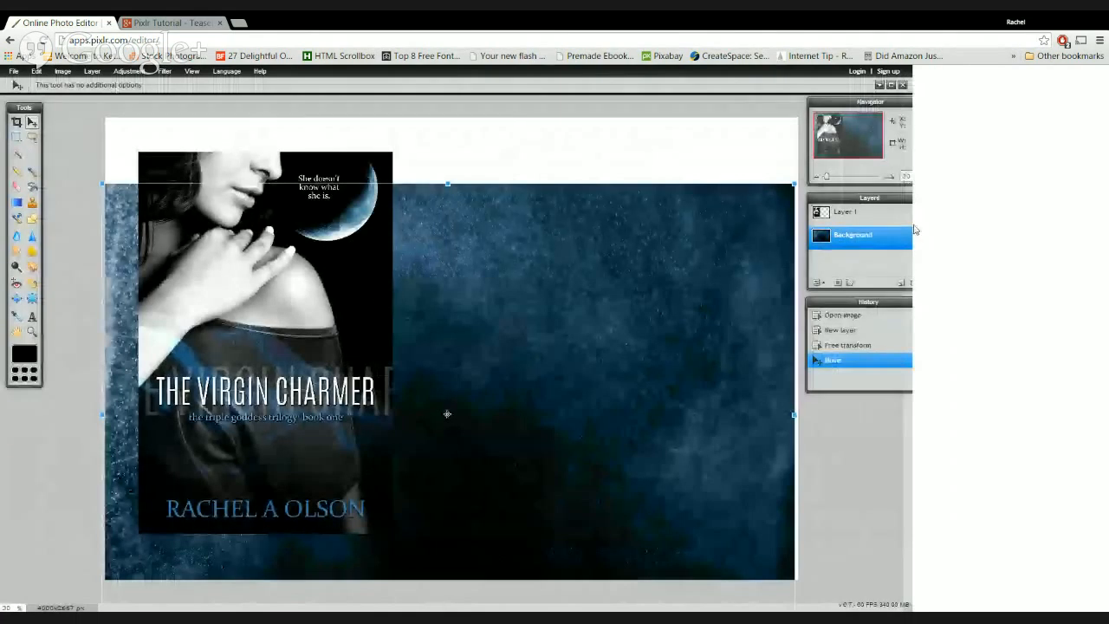
{"action": "left_click", "coordinate": [738, 137]}
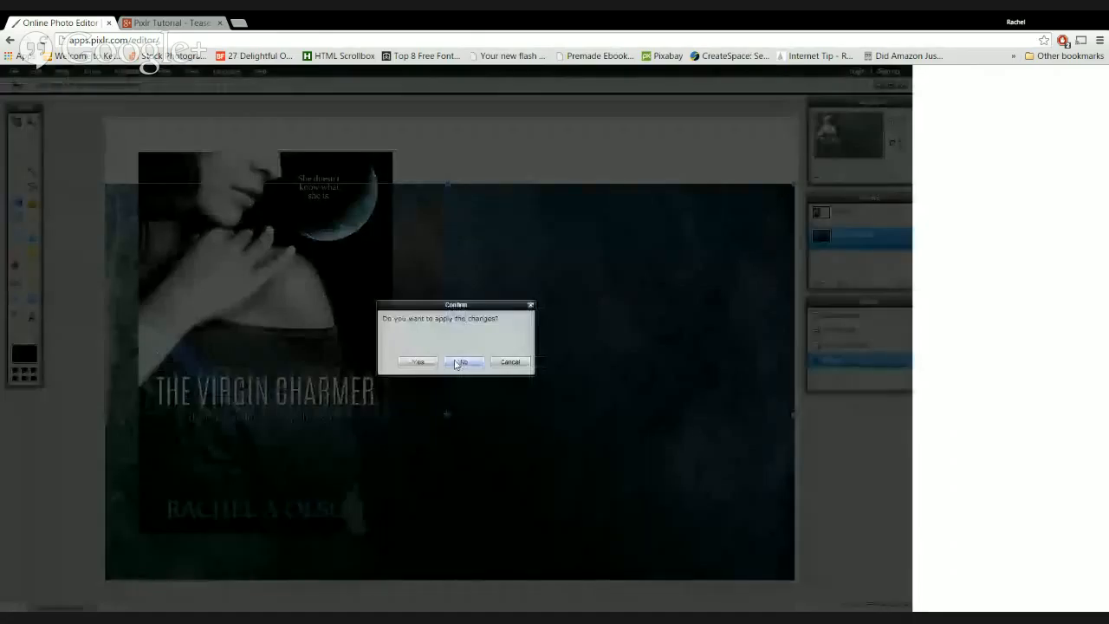
{"action": "left_click", "coordinate": [459, 363]}
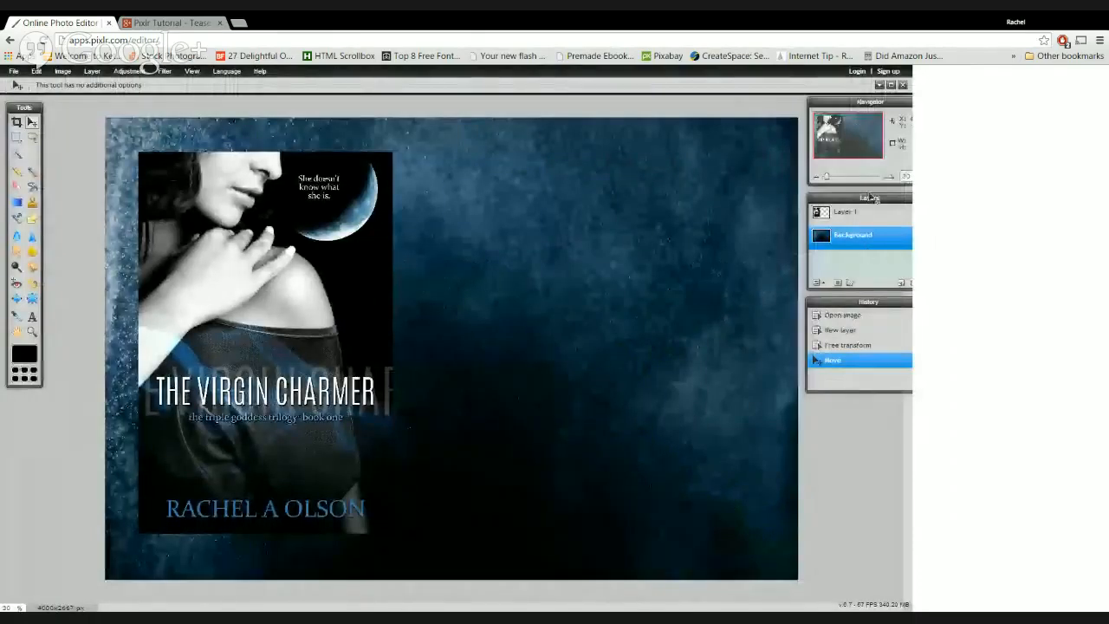
Bring the Layers palette fully into view and unlock the Background layer.
{"action": "left_click_drag", "start_coordinate": [871, 198], "coordinate": [844, 196]}
{"action": "double_click", "coordinate": [899, 236]}
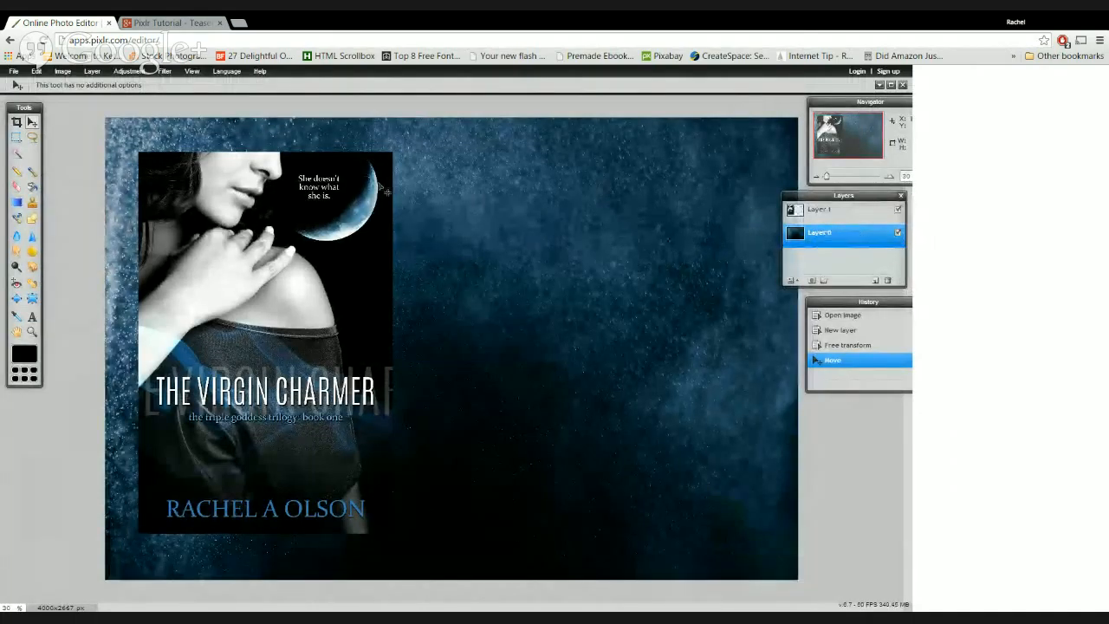
Try shifting the unlocked blue background layer down with Free transform and nudging it with the Move tool, undoing both changes.
{"action": "left_click", "coordinate": [36, 71]}
{"action": "left_click", "coordinate": [61, 143]}
{"action": "left_click_drag", "start_coordinate": [449, 150], "coordinate": [447, 262]}
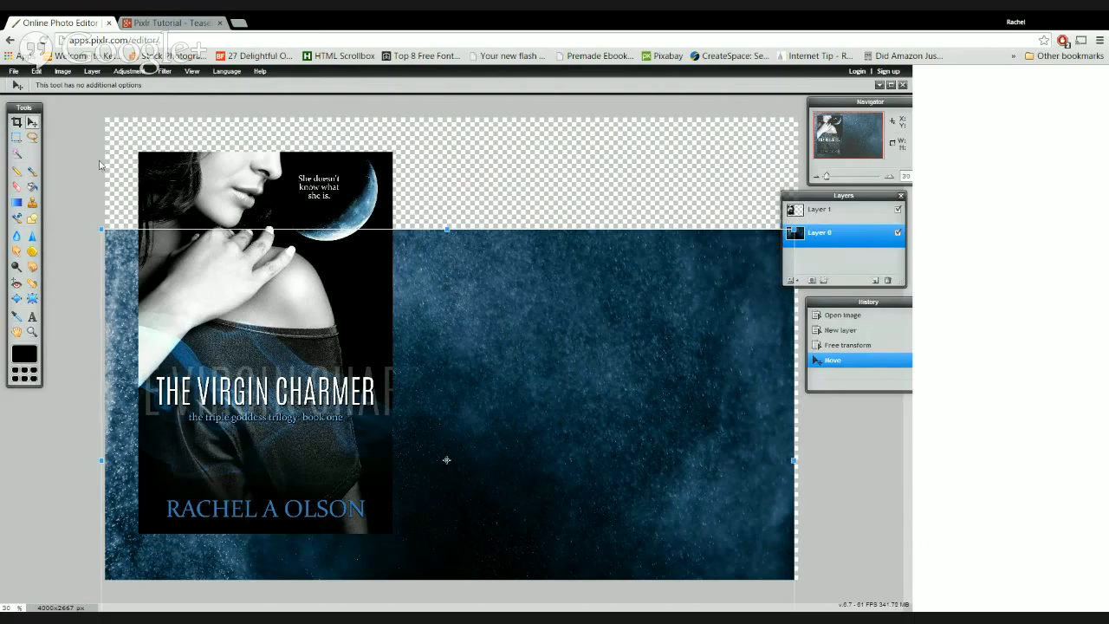
{"action": "key", "text": "Return"}
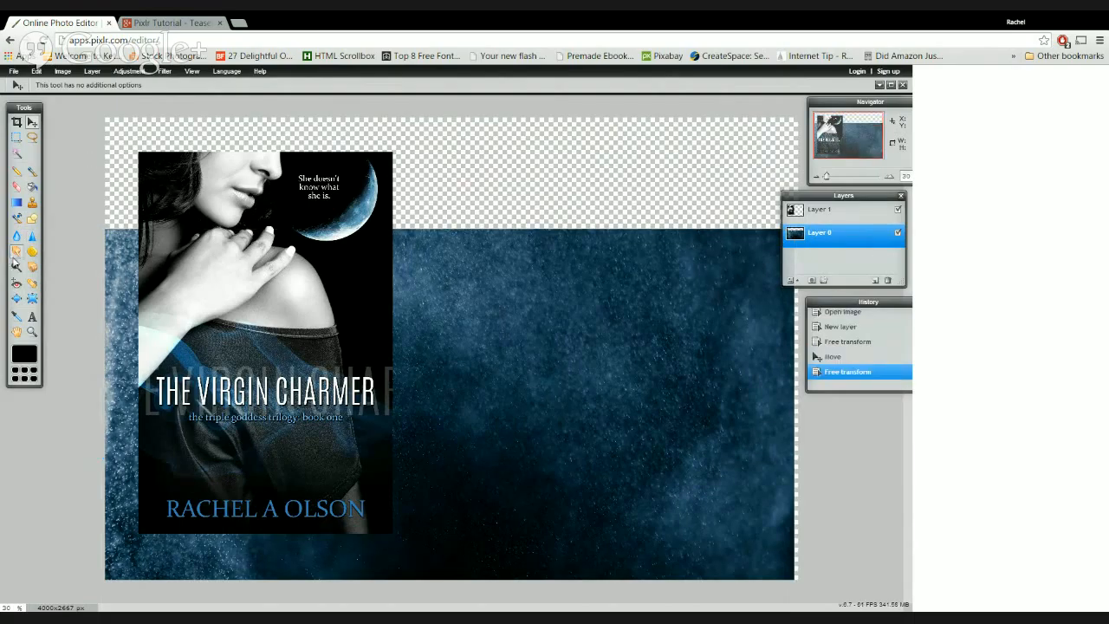
{"action": "key", "text": "ctrl+z"}
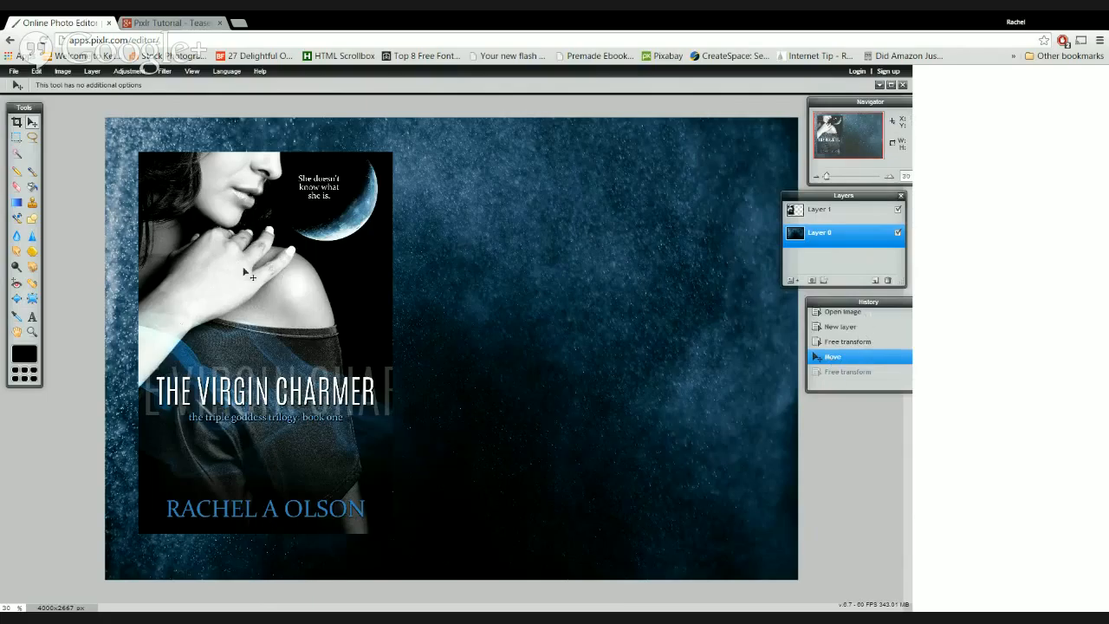
{"action": "left_click_drag", "start_coordinate": [246, 271], "coordinate": [252, 274]}
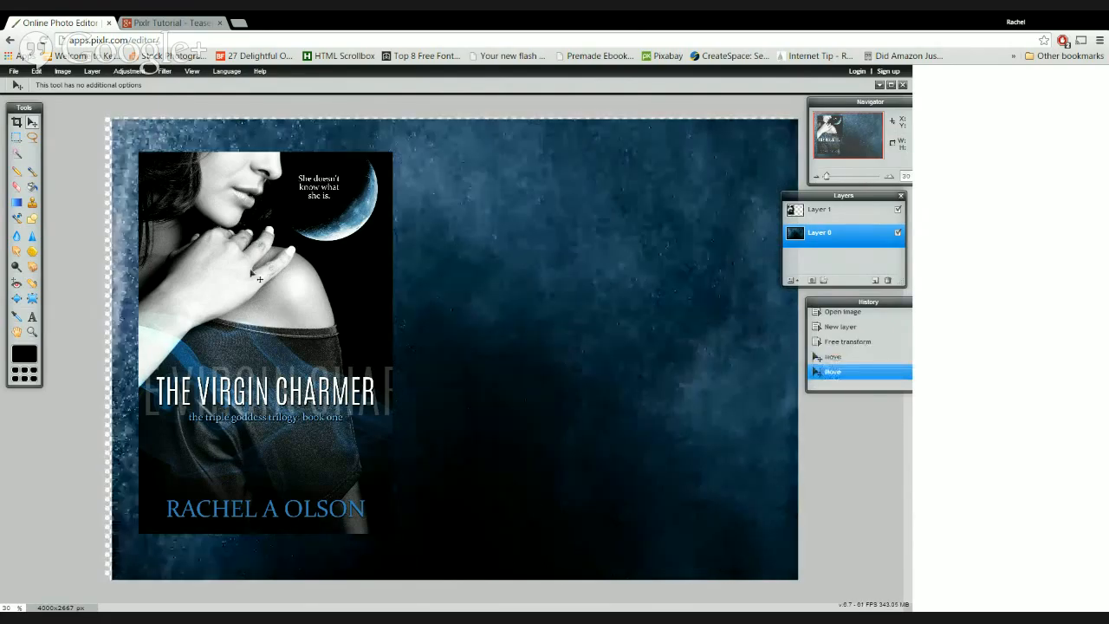
{"action": "key", "text": "ctrl+z"}
Select the cover's layer and move the cover slightly right and down on the background.
{"action": "left_click", "coordinate": [819, 209]}
{"action": "left_click_drag", "start_coordinate": [225, 259], "coordinate": [230, 261]}
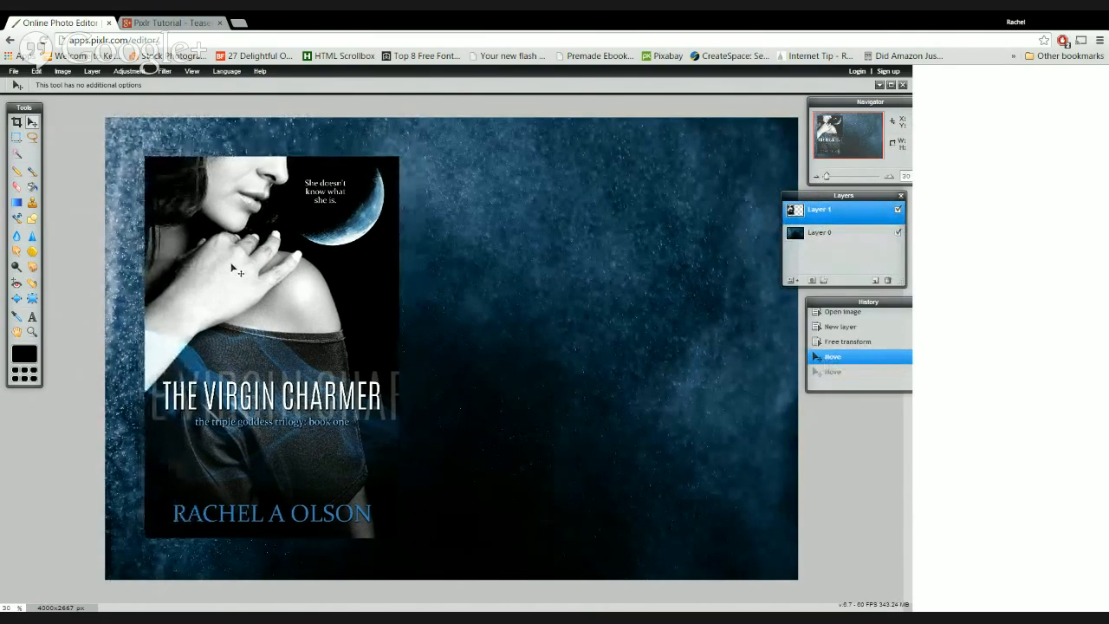
Start a new text object to the right of the cover and try the Vampire Rev font for it.
{"action": "left_click", "coordinate": [32, 318]}
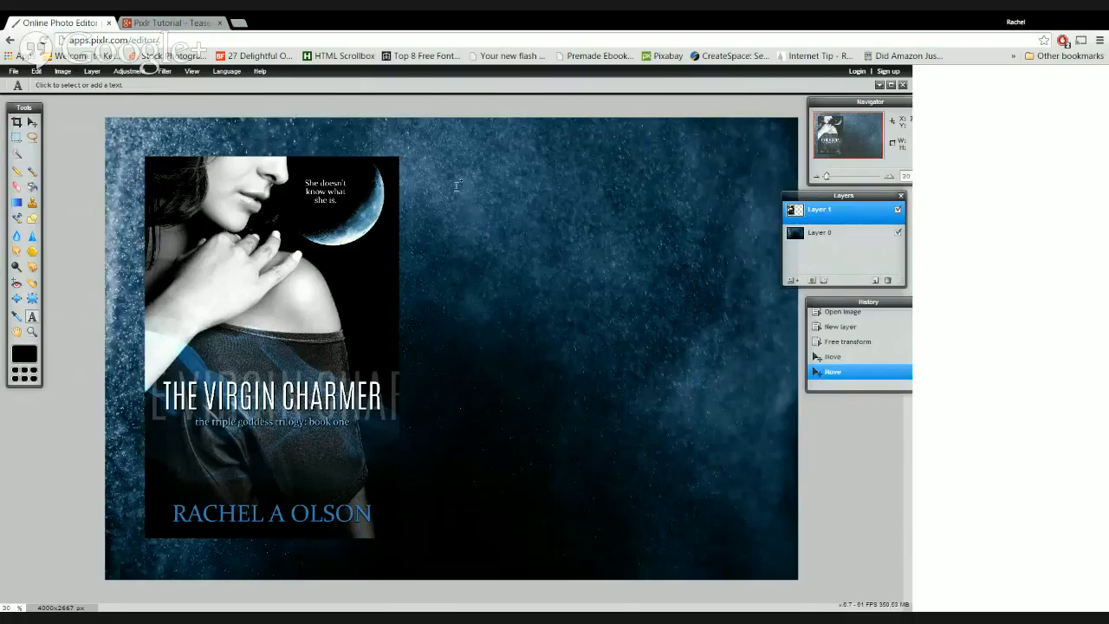
{"action": "left_click", "coordinate": [457, 185]}
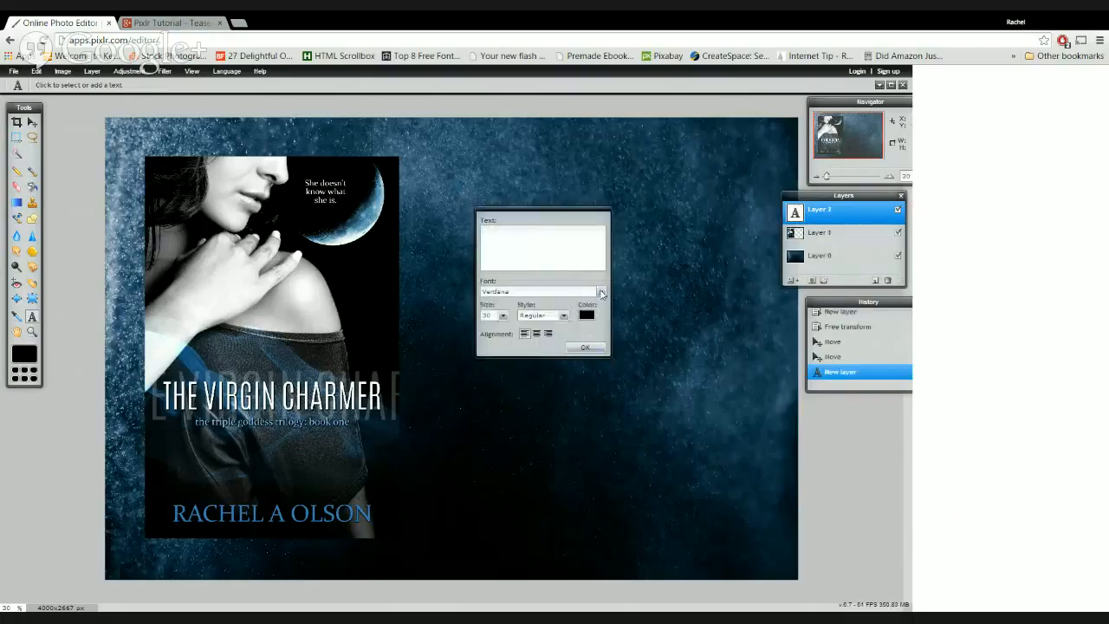
{"action": "left_click", "coordinate": [599, 296]}
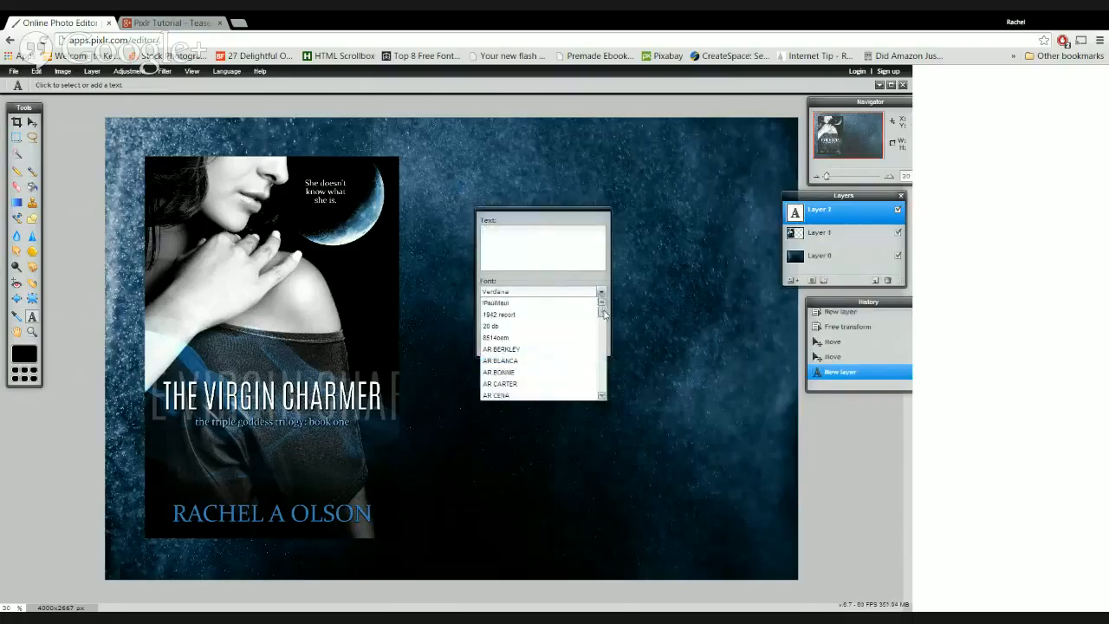
{"action": "left_click_drag", "start_coordinate": [601, 320], "coordinate": [603, 346]}
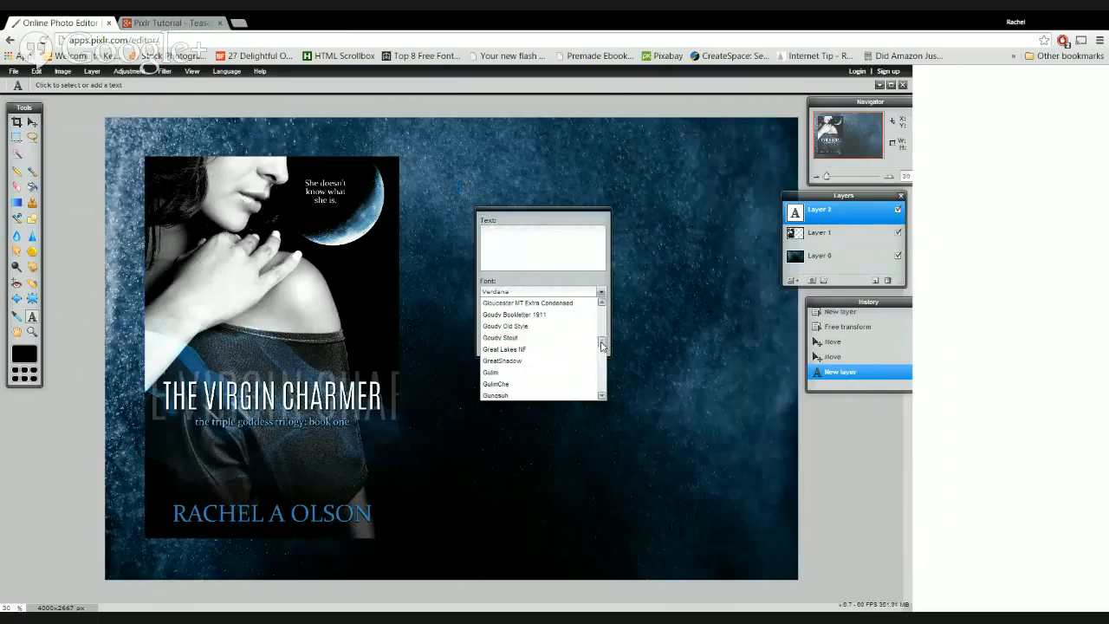
{"action": "left_click_drag", "start_coordinate": [601, 342], "coordinate": [600, 383]}
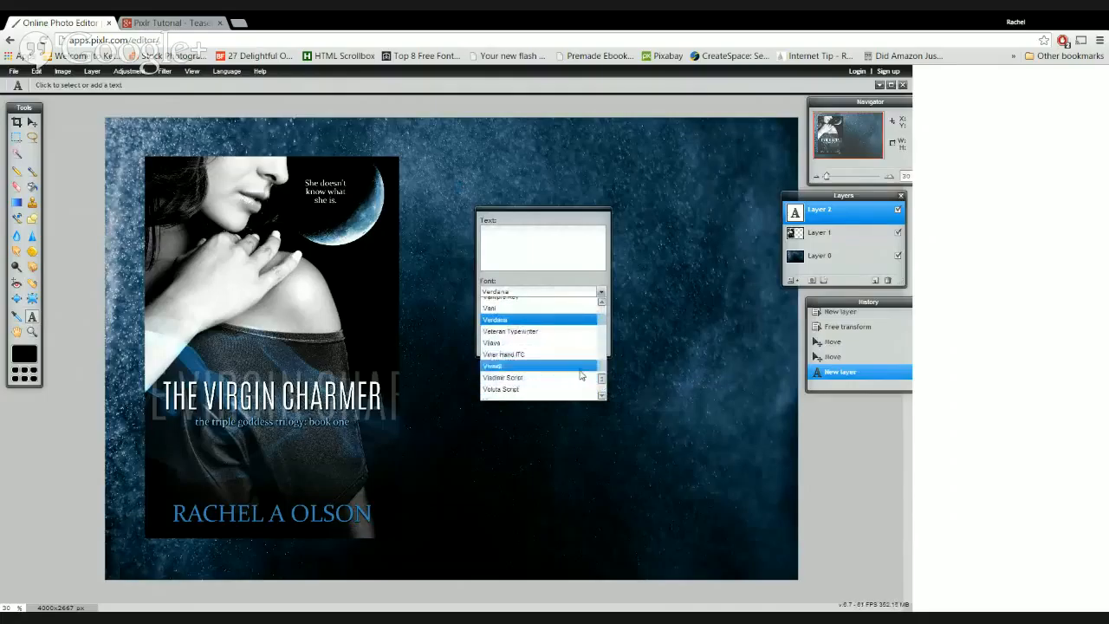
{"action": "scroll", "coordinate": [575, 373], "scroll_direction": "down", "scroll_amount": 3}
{"action": "scroll", "coordinate": [573, 373], "scroll_direction": "up", "scroll_amount": 3}
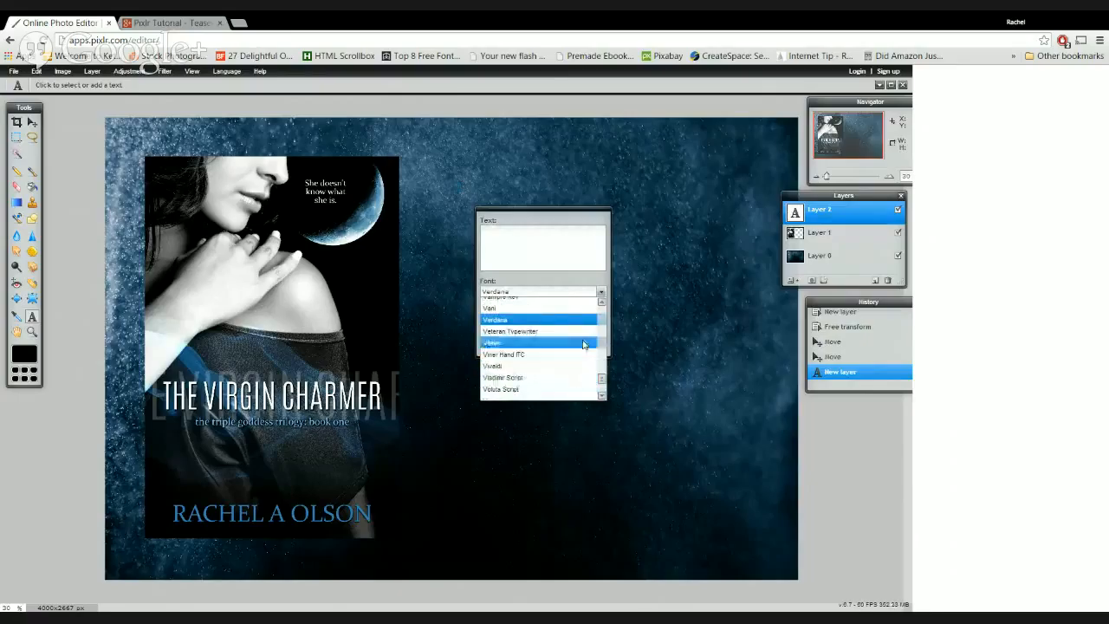
{"action": "left_click", "coordinate": [602, 304]}
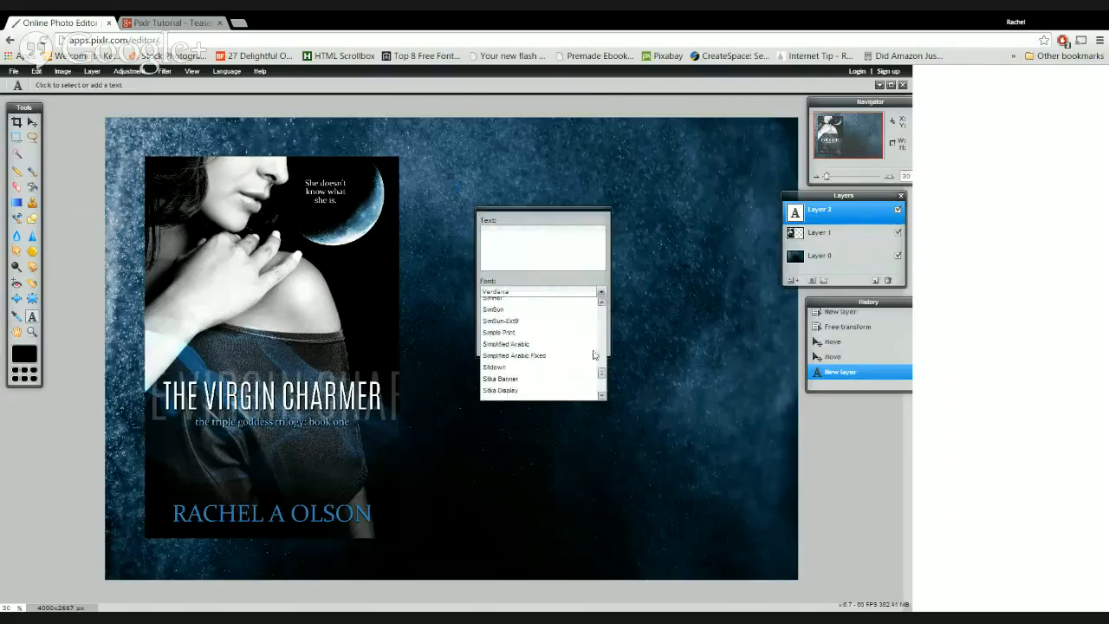
{"action": "left_click", "coordinate": [601, 394]}
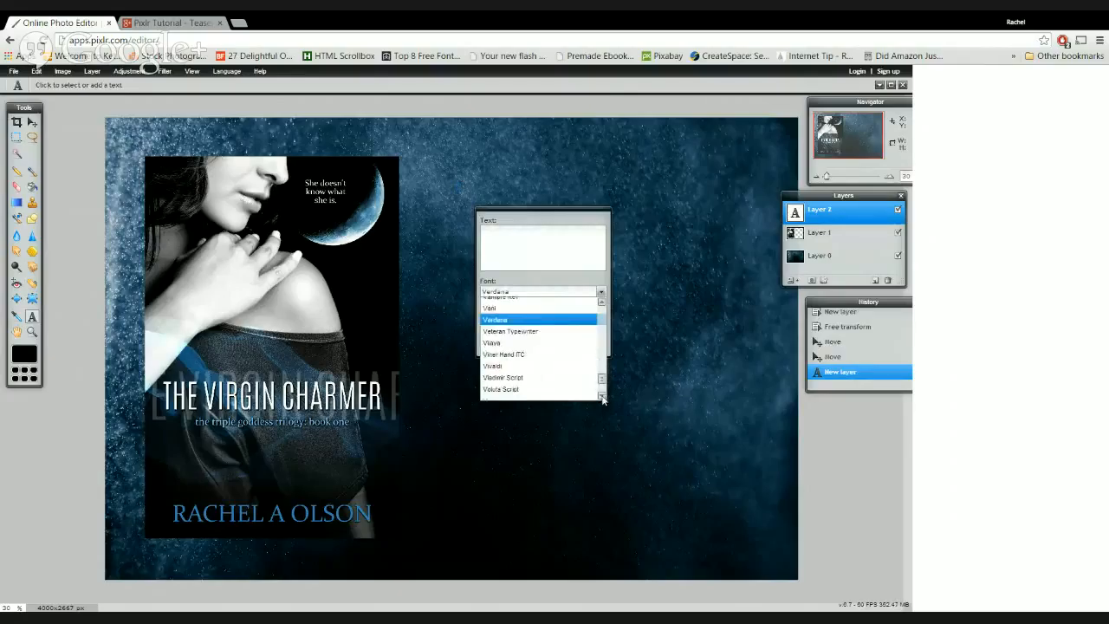
{"action": "scroll", "coordinate": [548, 305], "scroll_direction": "up", "scroll_amount": 1}
{"action": "left_click", "coordinate": [548, 305]}
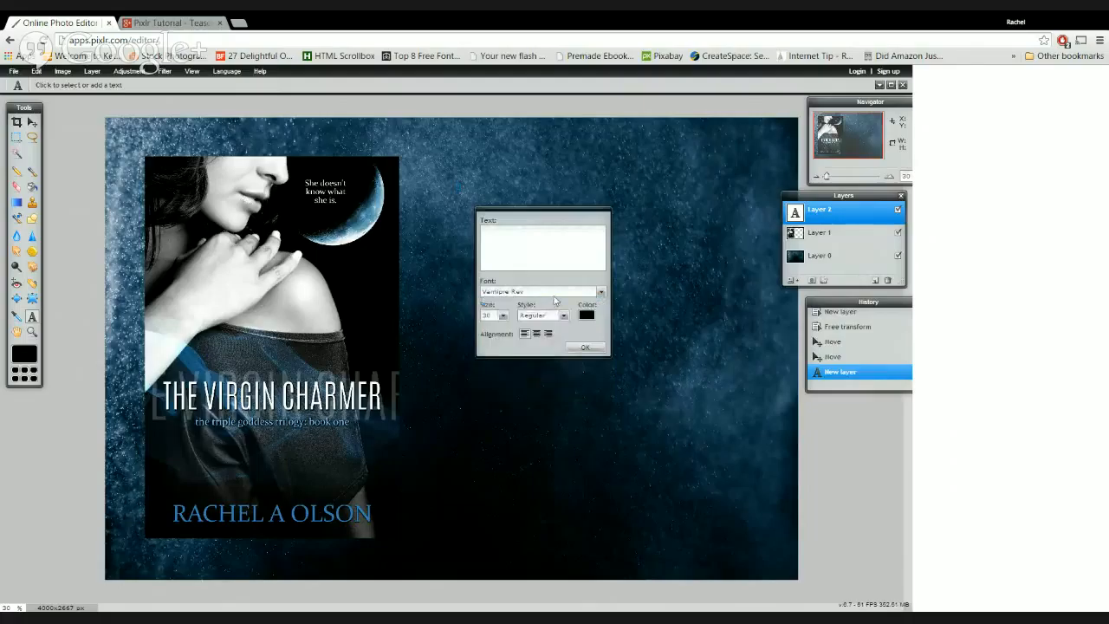
Set the new text's font to Valentina.
{"action": "left_click", "coordinate": [555, 299]}
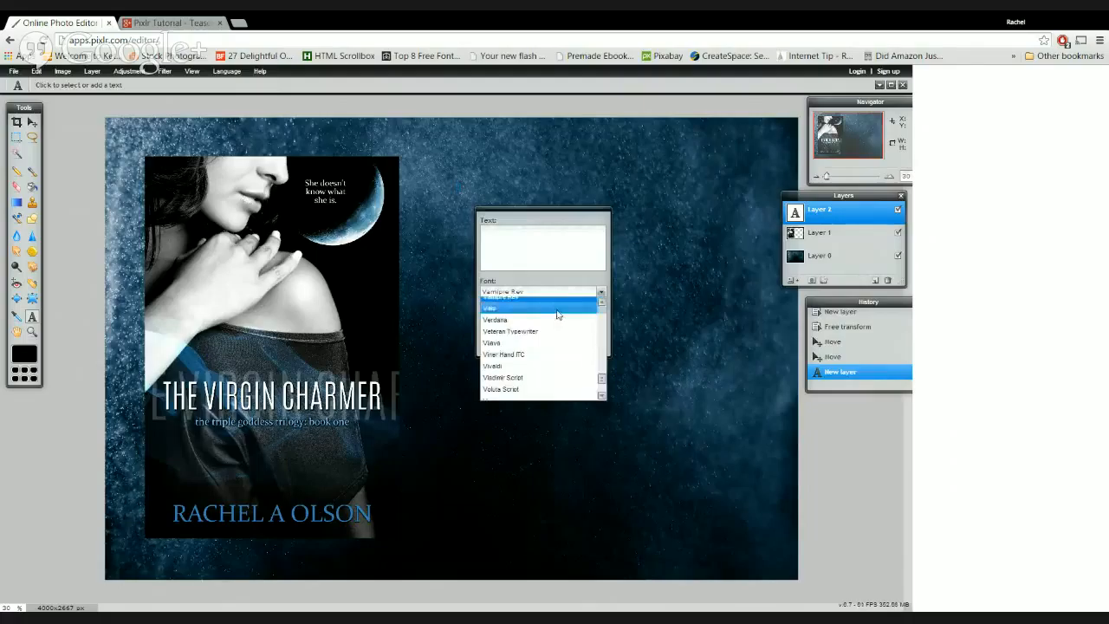
{"action": "scroll", "coordinate": [557, 314], "scroll_direction": "up", "scroll_amount": 1}
{"action": "scroll", "coordinate": [555, 310], "scroll_direction": "down", "scroll_amount": 2}
{"action": "scroll", "coordinate": [534, 301], "scroll_direction": "up", "scroll_amount": 3}
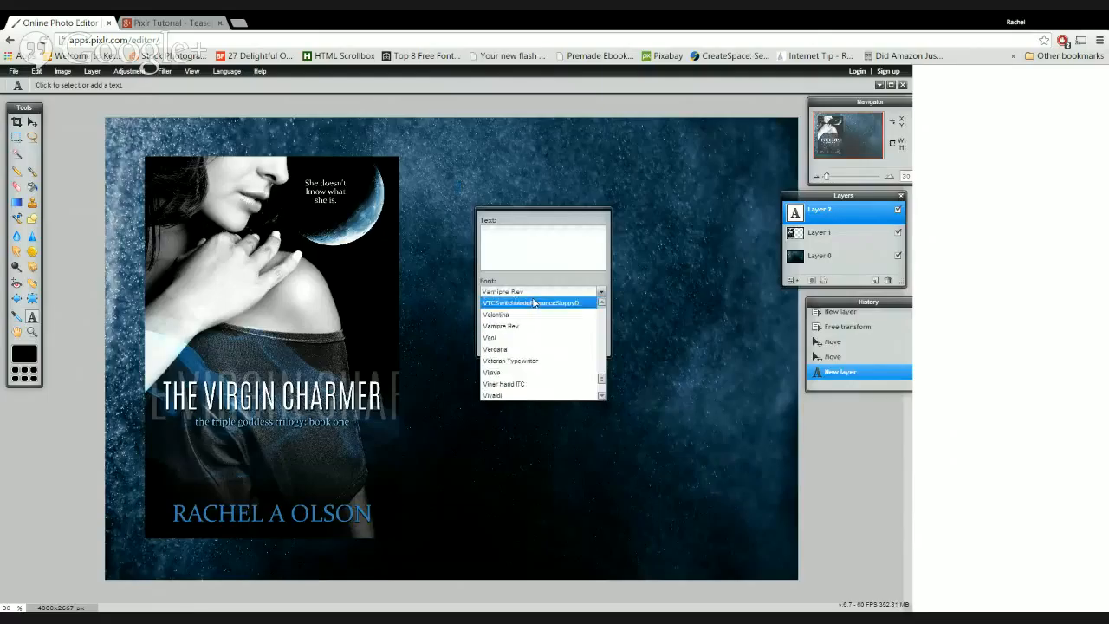
{"action": "left_click", "coordinate": [533, 325]}
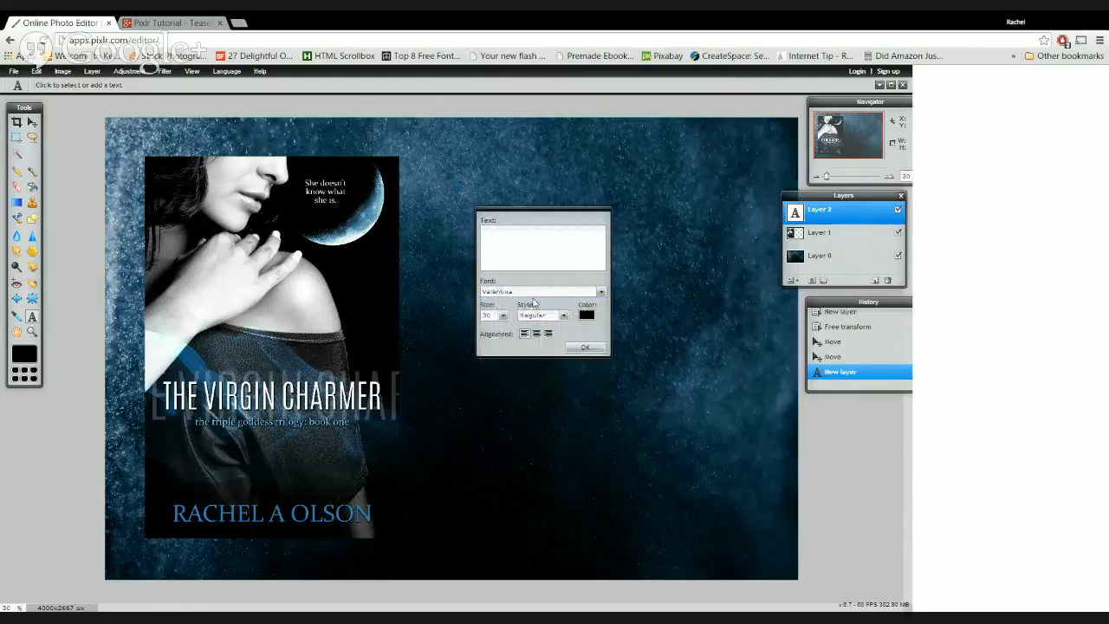
Enter a line of random placeholder letters as the text and enlarge it to size 130.
{"action": "left_click", "coordinate": [545, 236]}
{"action": "type", "text": "jdfjsldkfjl"}
{"action": "type", "text": "sl;dkfjasdl;fjasdlrfaksejflsdkfjsdlfja"}
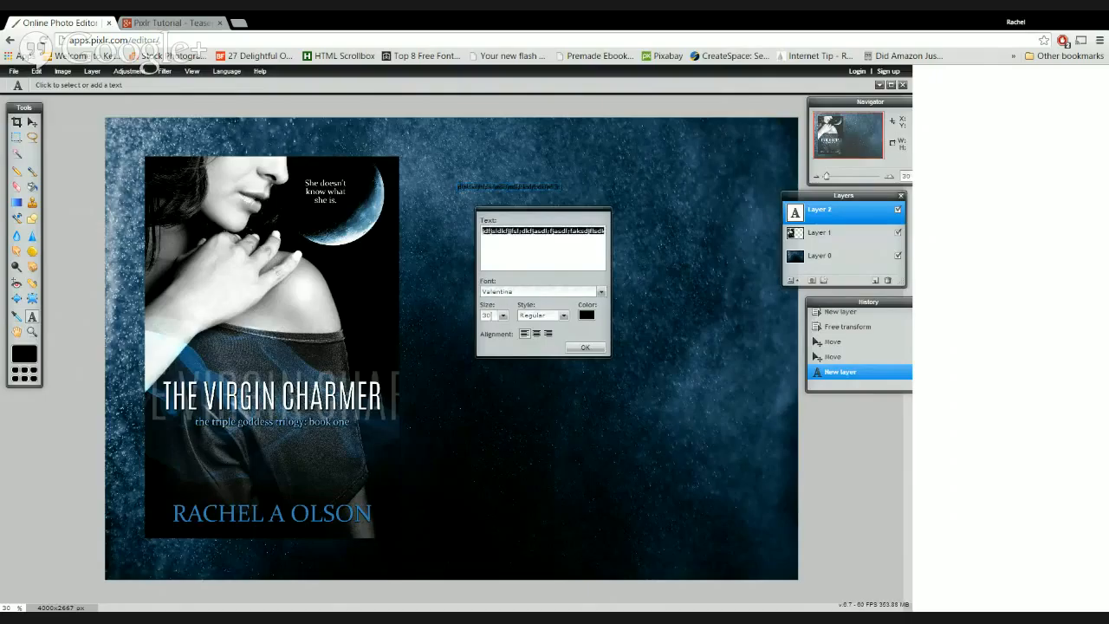
{"action": "left_click", "coordinate": [504, 316]}
{"action": "left_click_drag", "start_coordinate": [460, 326], "coordinate": [505, 327]}
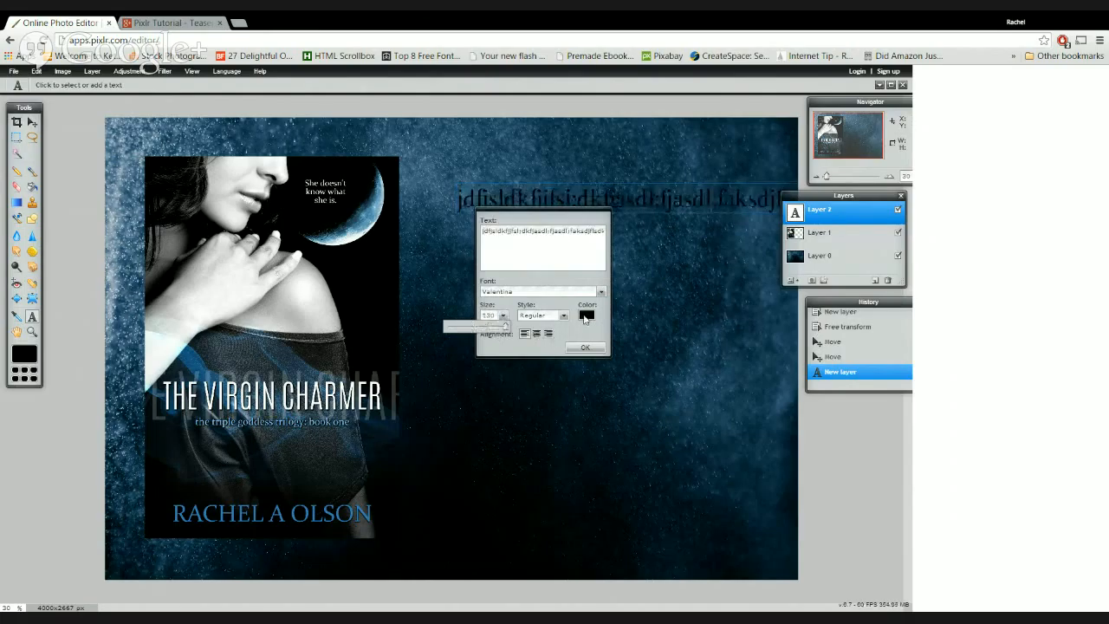
Set the text color to white and its alignment to centered.
{"action": "left_click", "coordinate": [585, 316]}
{"action": "left_click", "coordinate": [387, 277]}
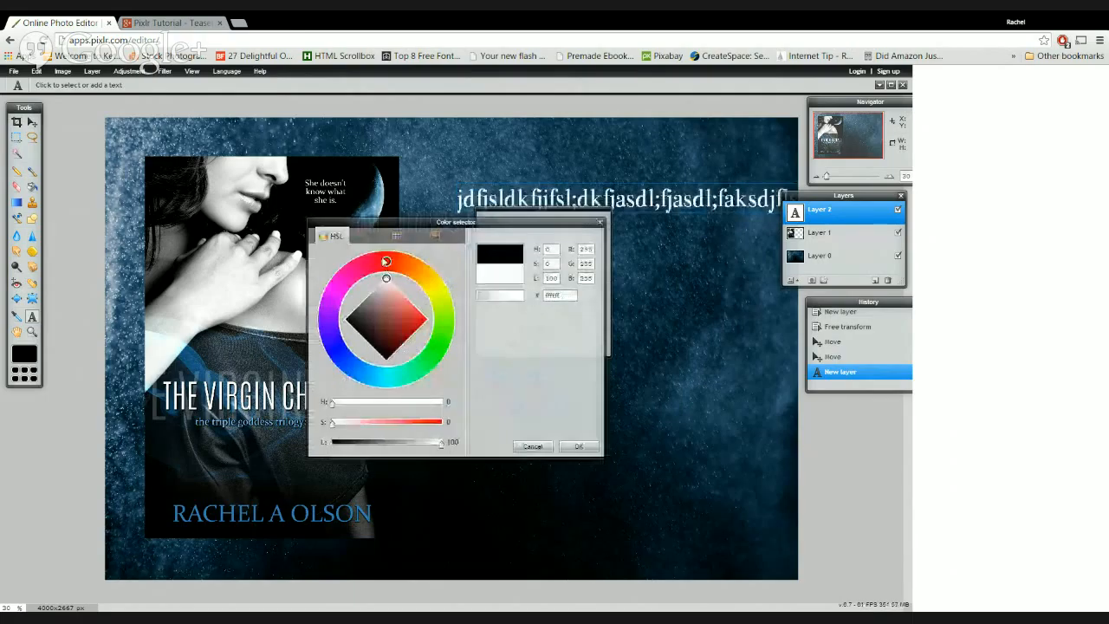
{"action": "left_click", "coordinate": [578, 446]}
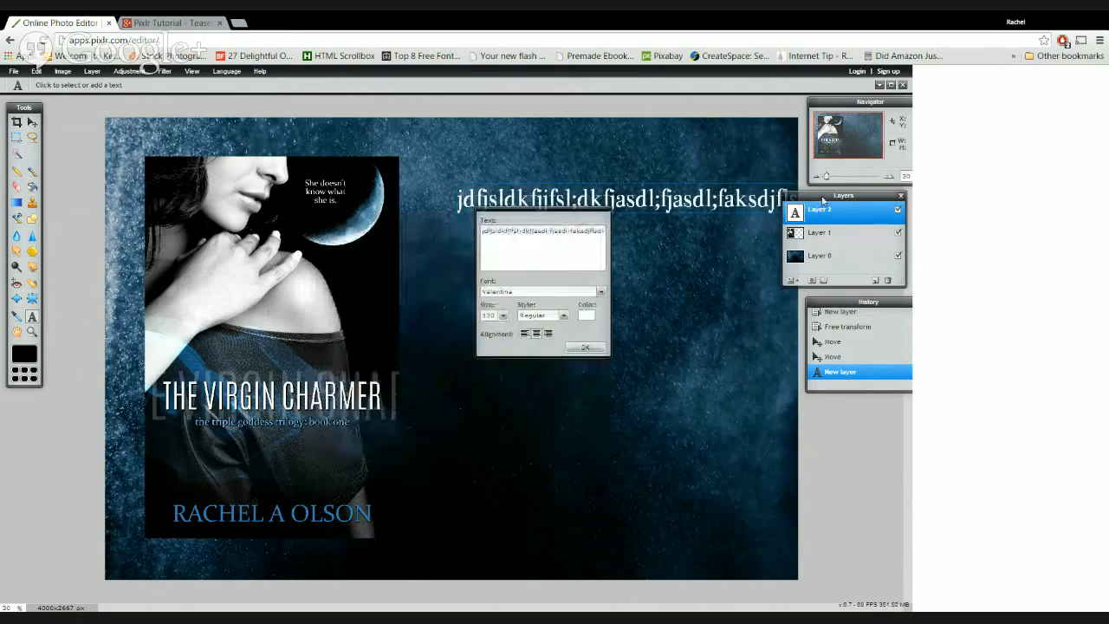
Move the Layers palette and the text dialog clear of the text, and break the placeholder letters onto two lines.
{"action": "left_click_drag", "start_coordinate": [823, 200], "coordinate": [854, 218]}
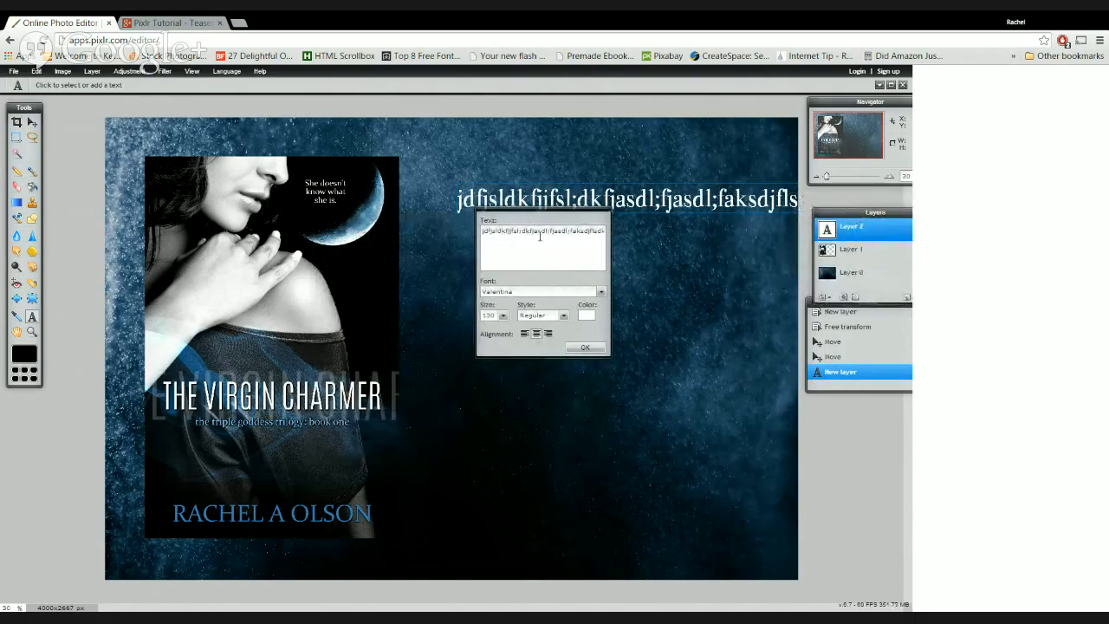
{"action": "left_click", "coordinate": [577, 230]}
{"action": "key", "text": "Return"}
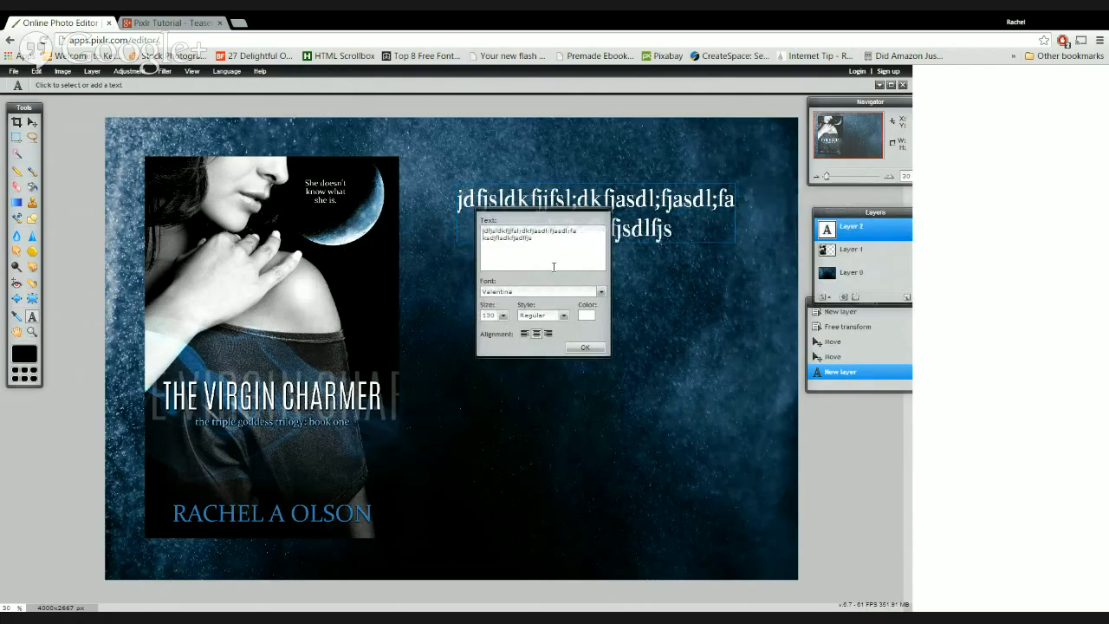
{"action": "left_click_drag", "start_coordinate": [548, 215], "coordinate": [550, 297]}
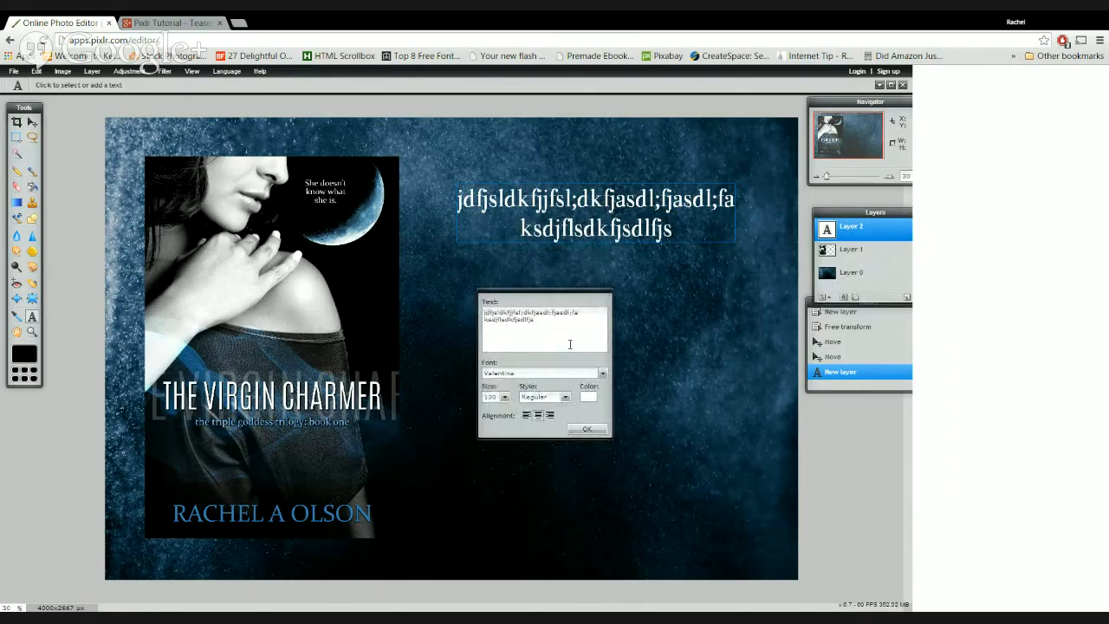
Replace the placeholder letters with the tagline "She doesn't know what she is.".
{"action": "left_click_drag", "start_coordinate": [554, 319], "coordinate": [448, 308]}
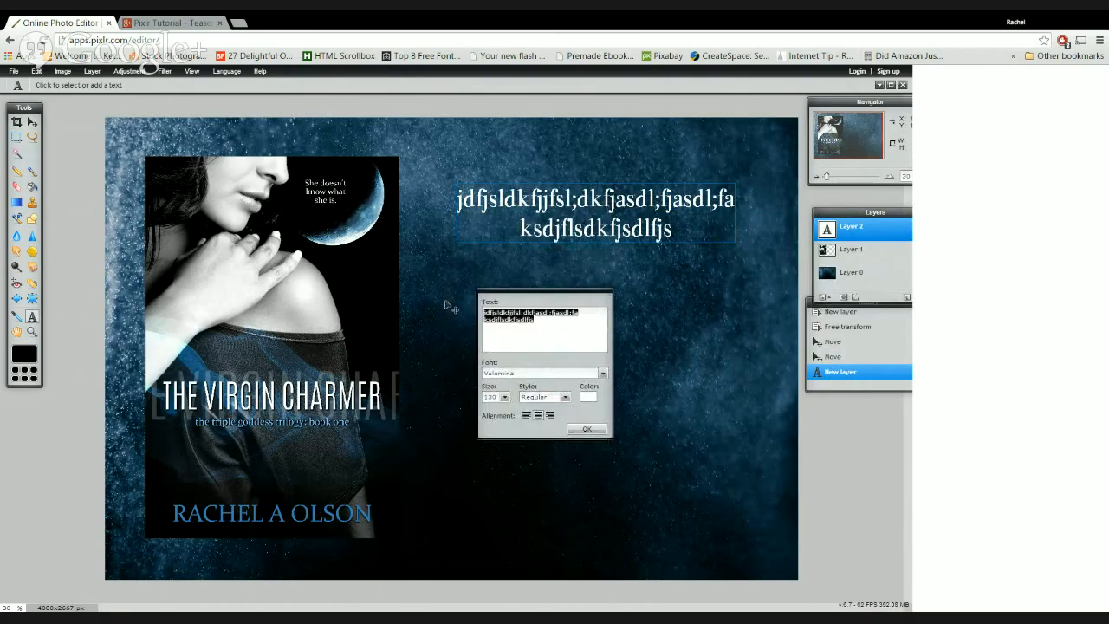
{"action": "type", "text": "She do"}
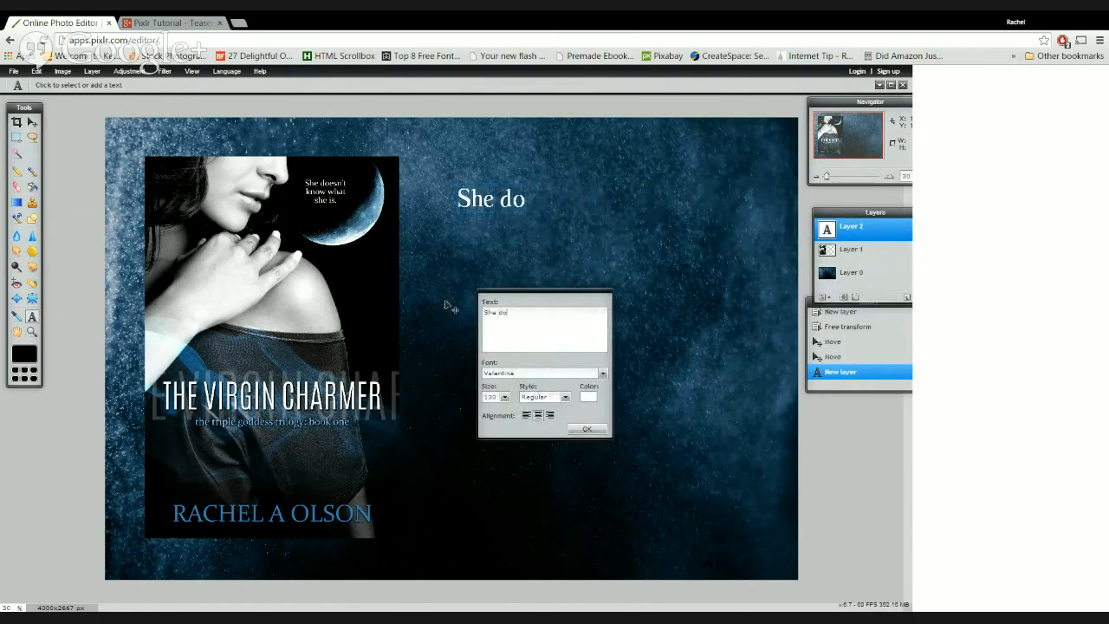
{"action": "type", "text": "esn't kno"}
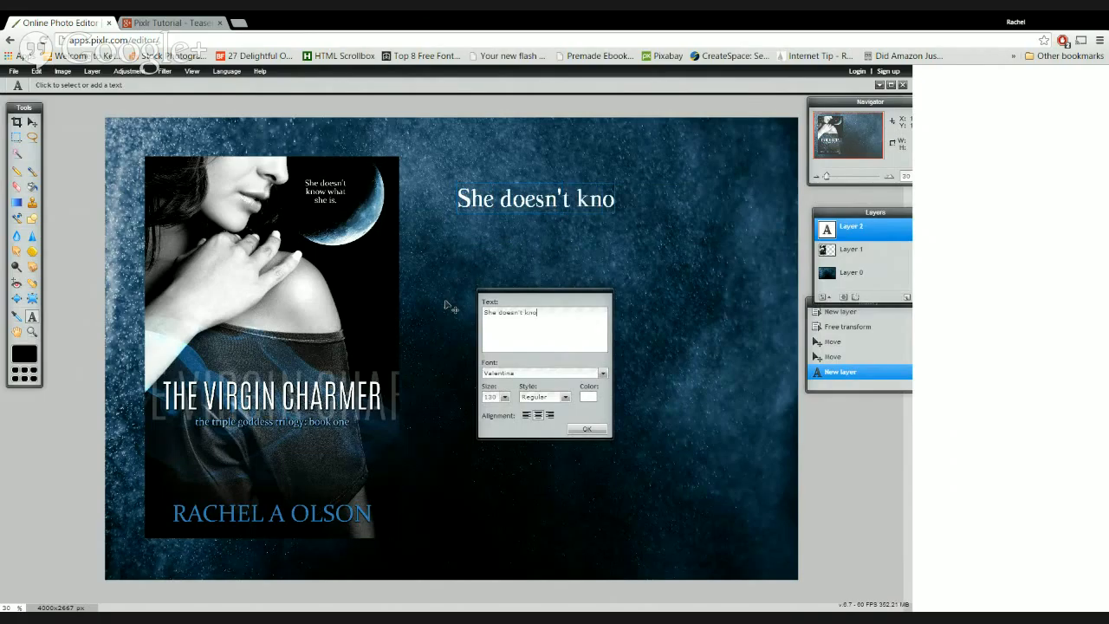
{"action": "type", "text": "w what she is."}
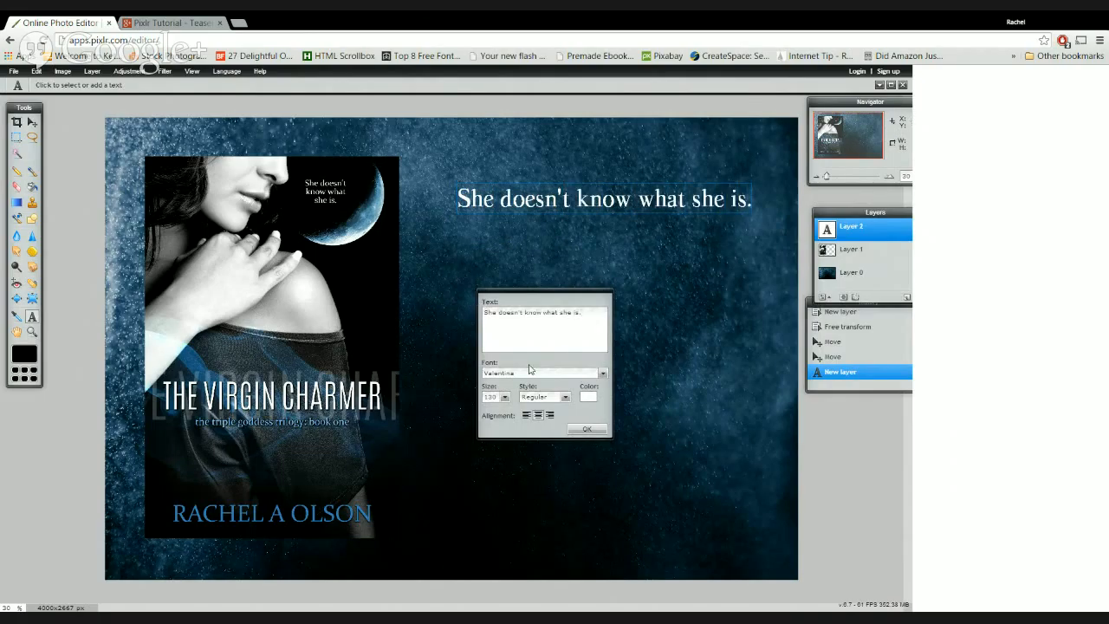
{"action": "left_click", "coordinate": [505, 397]}
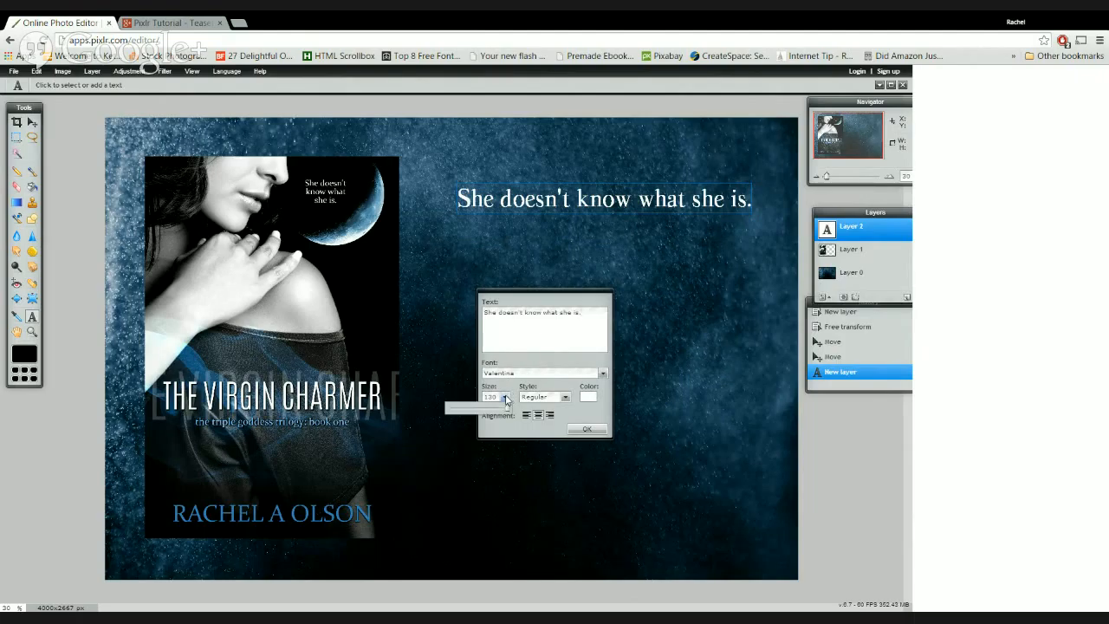
{"action": "left_click", "coordinate": [505, 397]}
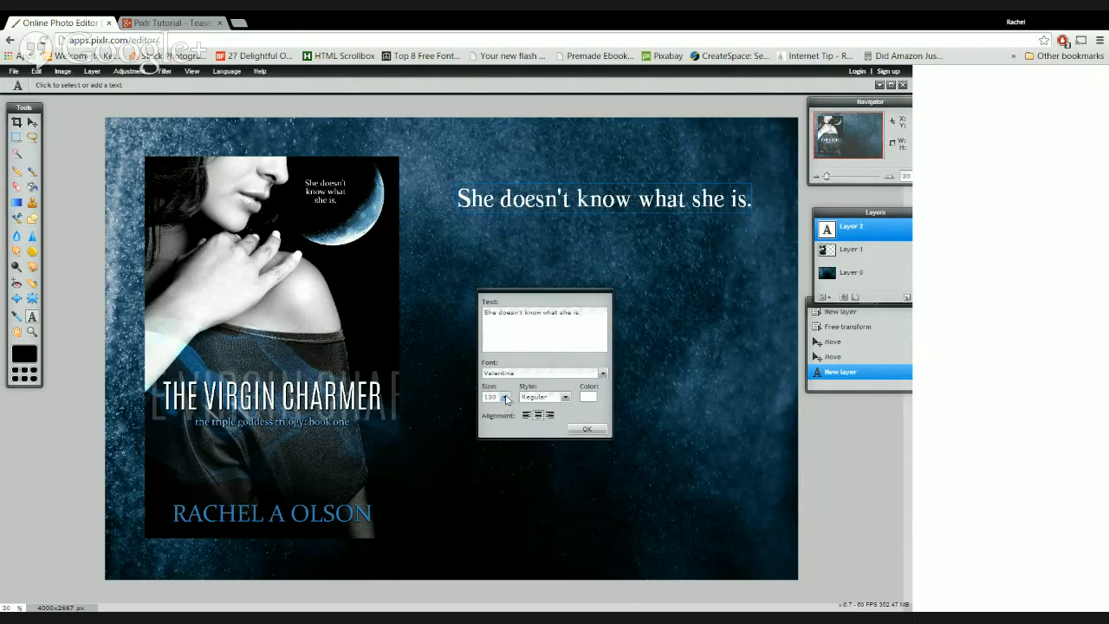
Break the tagline onto a second line after "know", confirm the text, and move it down and right beside the cover.
{"action": "left_click", "coordinate": [545, 312]}
{"action": "key", "text": "BackSpace"}
{"action": "key", "text": "Return"}
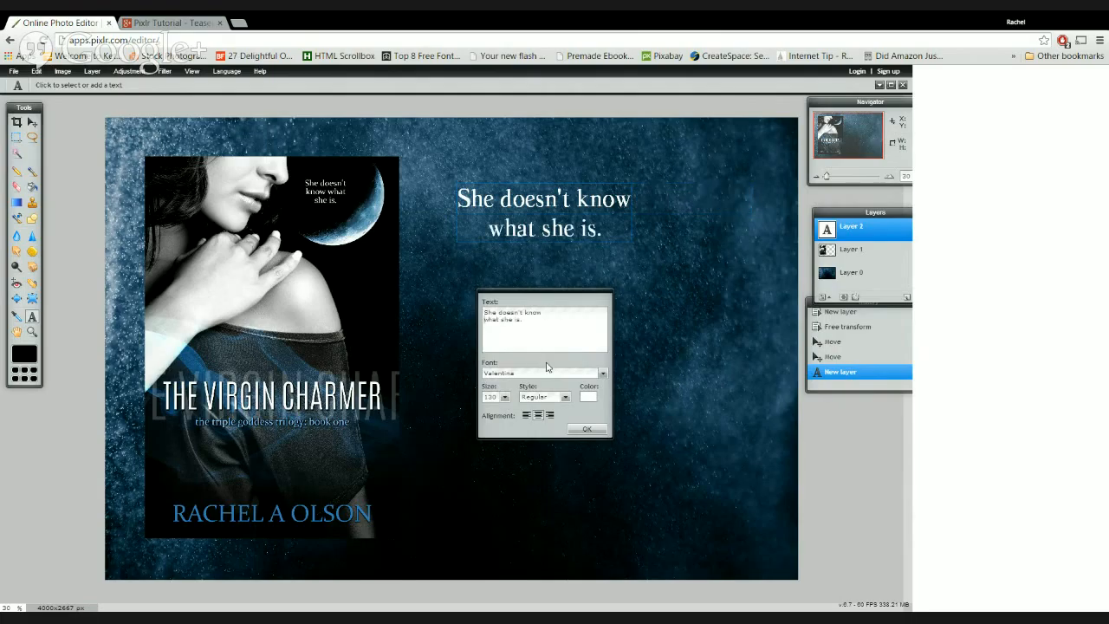
{"action": "left_click", "coordinate": [587, 430]}
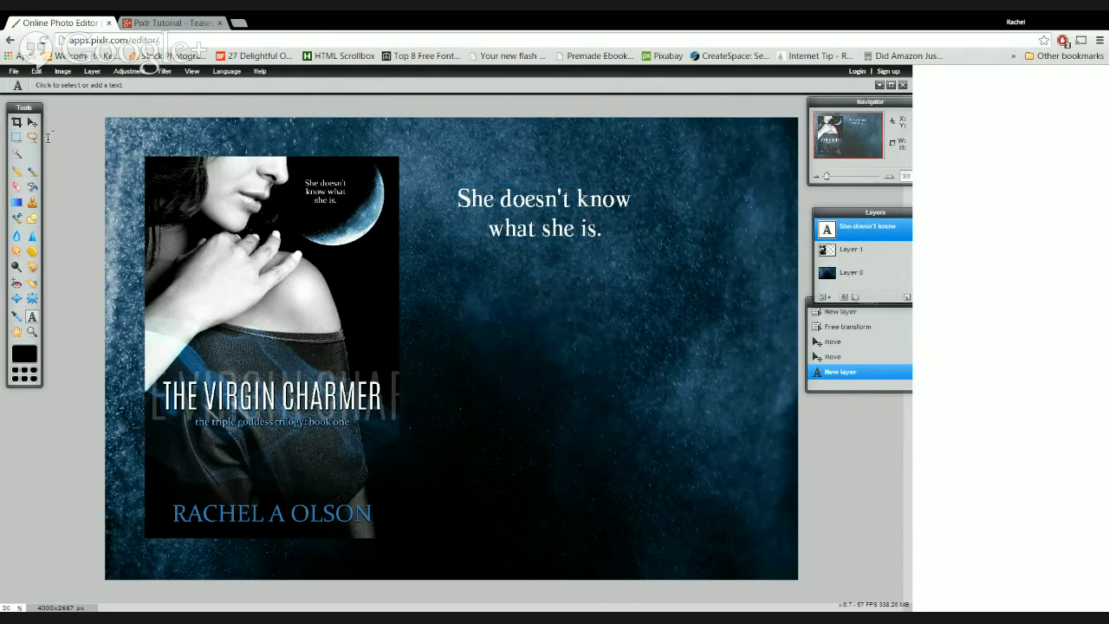
{"action": "left_click", "coordinate": [31, 123]}
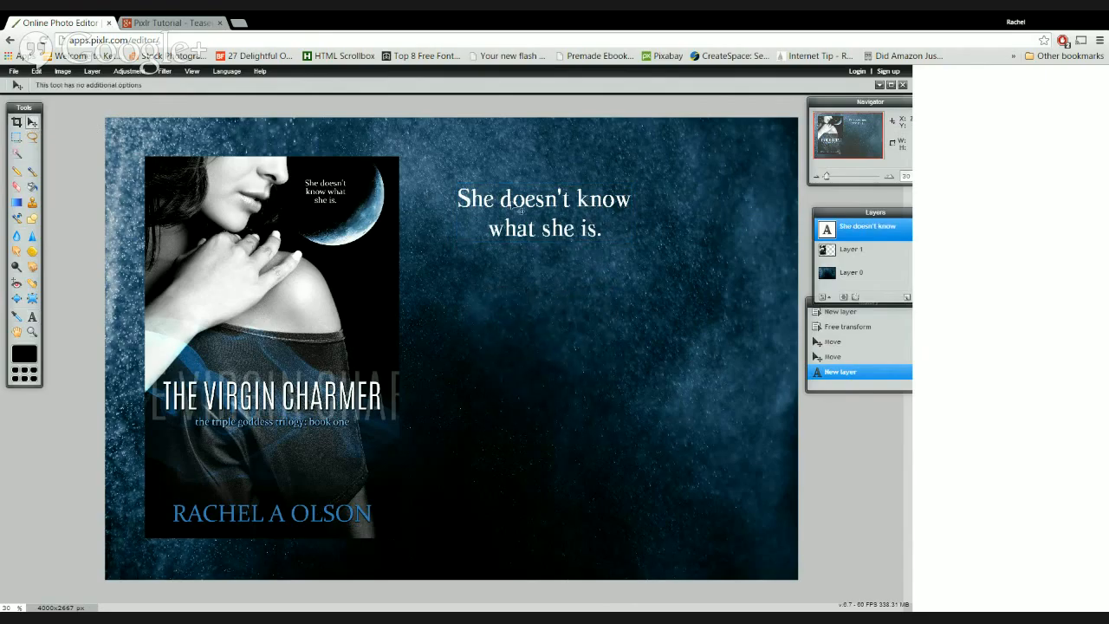
{"action": "left_click_drag", "start_coordinate": [520, 209], "coordinate": [577, 316]}
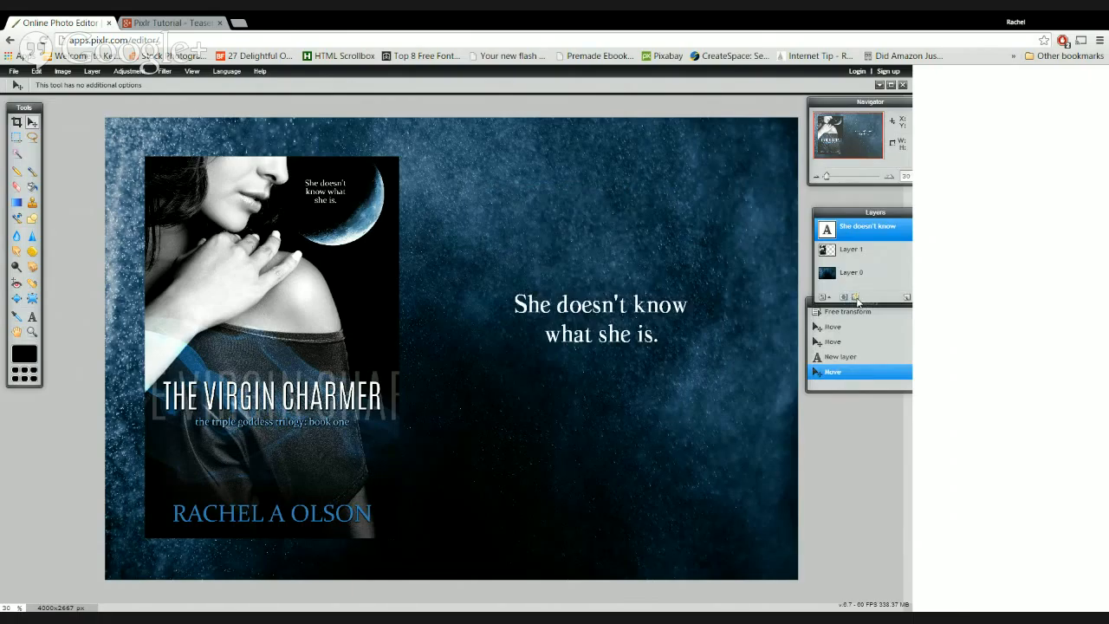
Add a drop shadow layer style to the tagline and increase the shadow's distance.
{"action": "left_click", "coordinate": [856, 297]}
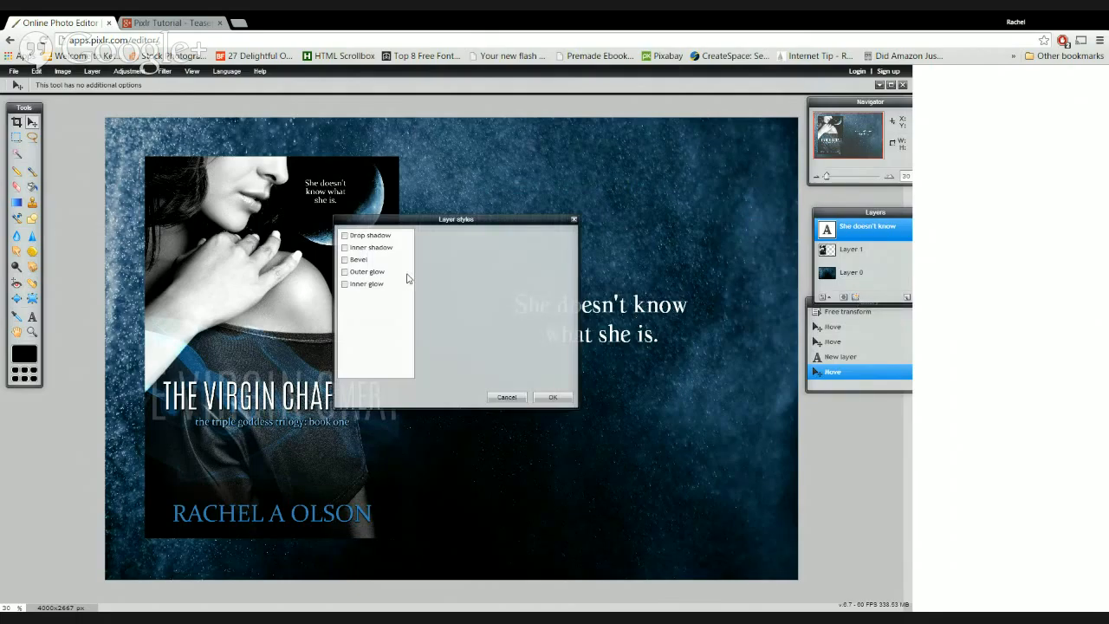
{"action": "left_click", "coordinate": [379, 240]}
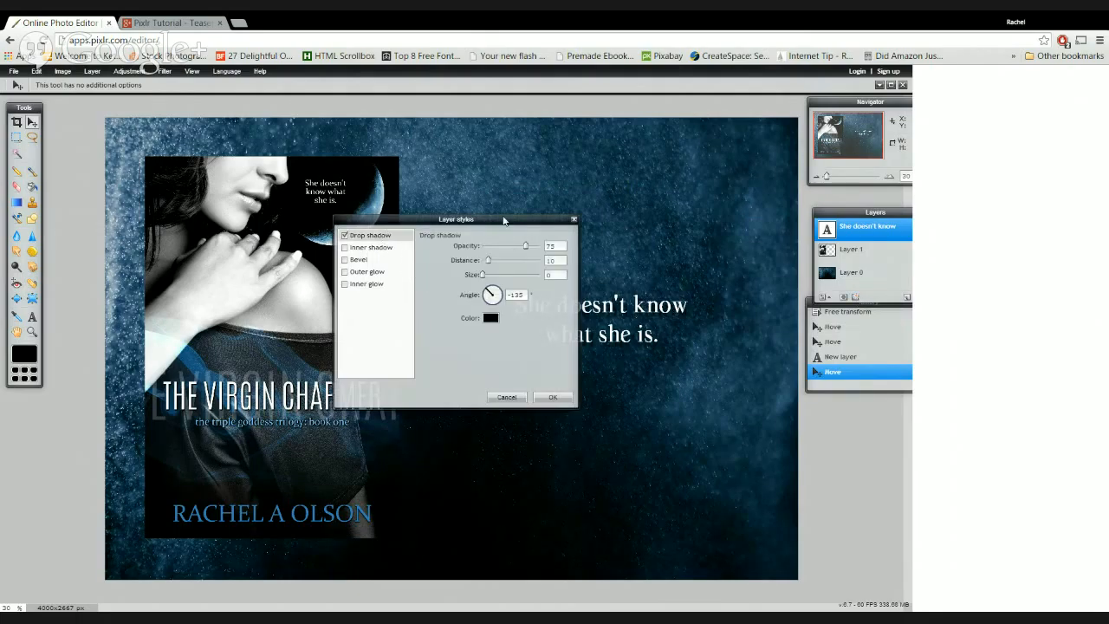
{"action": "left_click_drag", "start_coordinate": [504, 221], "coordinate": [390, 210]}
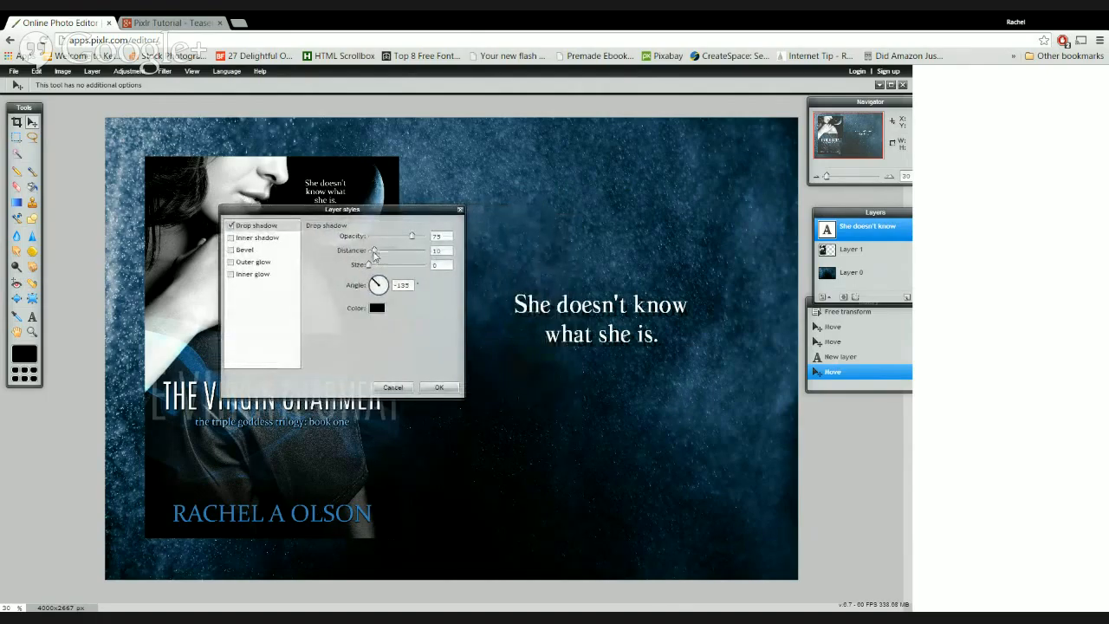
{"action": "left_click_drag", "start_coordinate": [374, 253], "coordinate": [426, 235]}
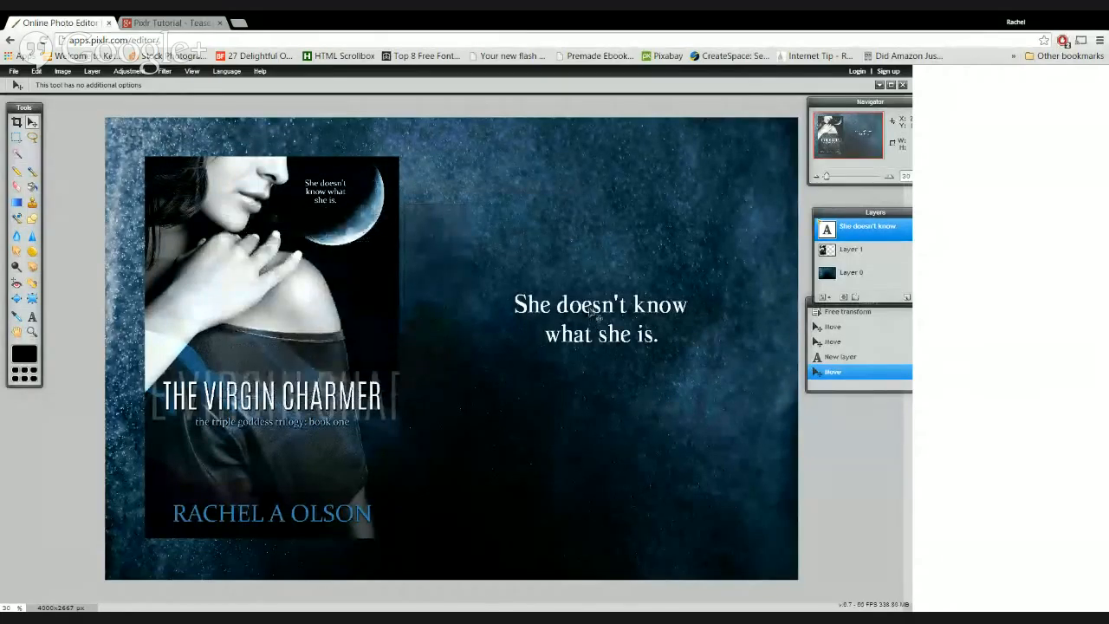
Move the tagline straight up into the upper half of the background, and select the cover's layer.
{"action": "left_click_drag", "start_coordinate": [593, 325], "coordinate": [596, 247]}
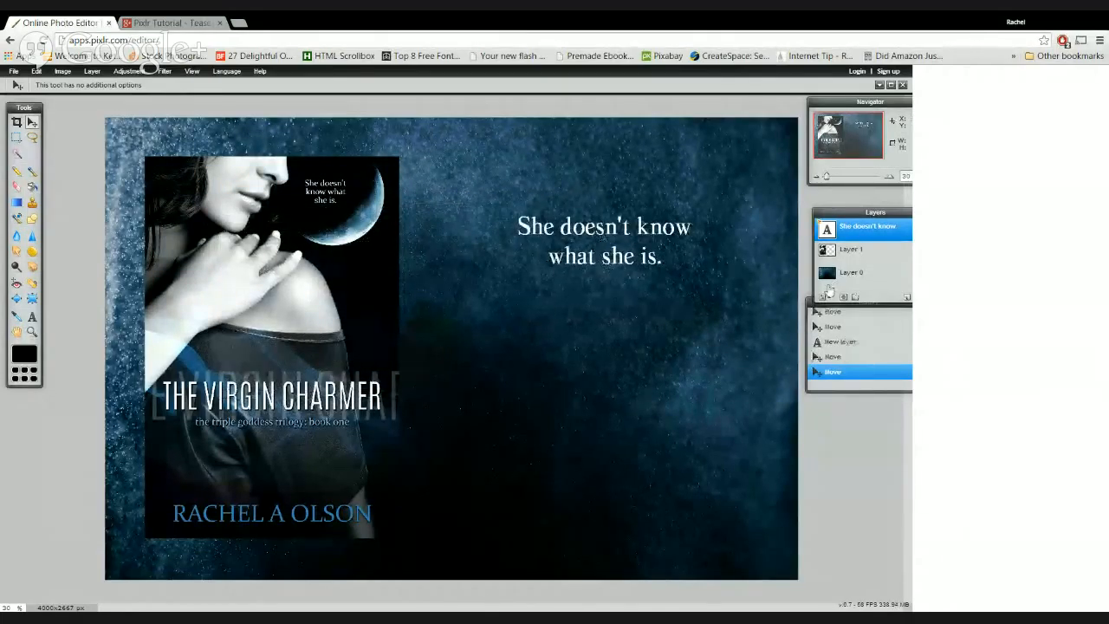
{"action": "left_click", "coordinate": [849, 253]}
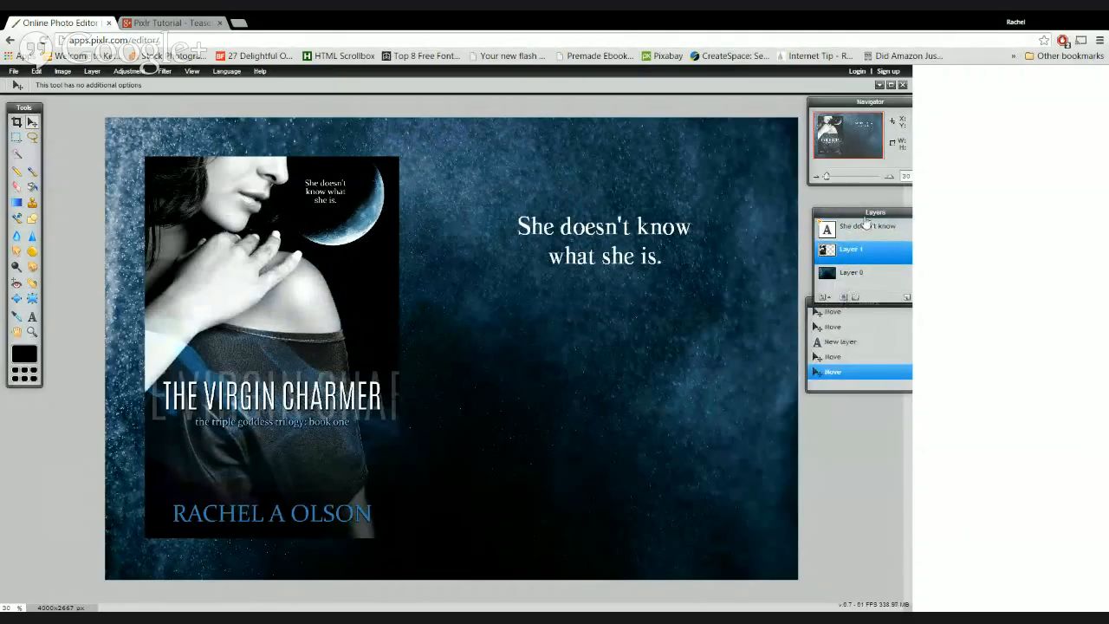
Add a drop shadow to the cover's layer and colour it with the blue #2a516e sampled from the background.
{"action": "left_click_drag", "start_coordinate": [867, 213], "coordinate": [849, 211]}
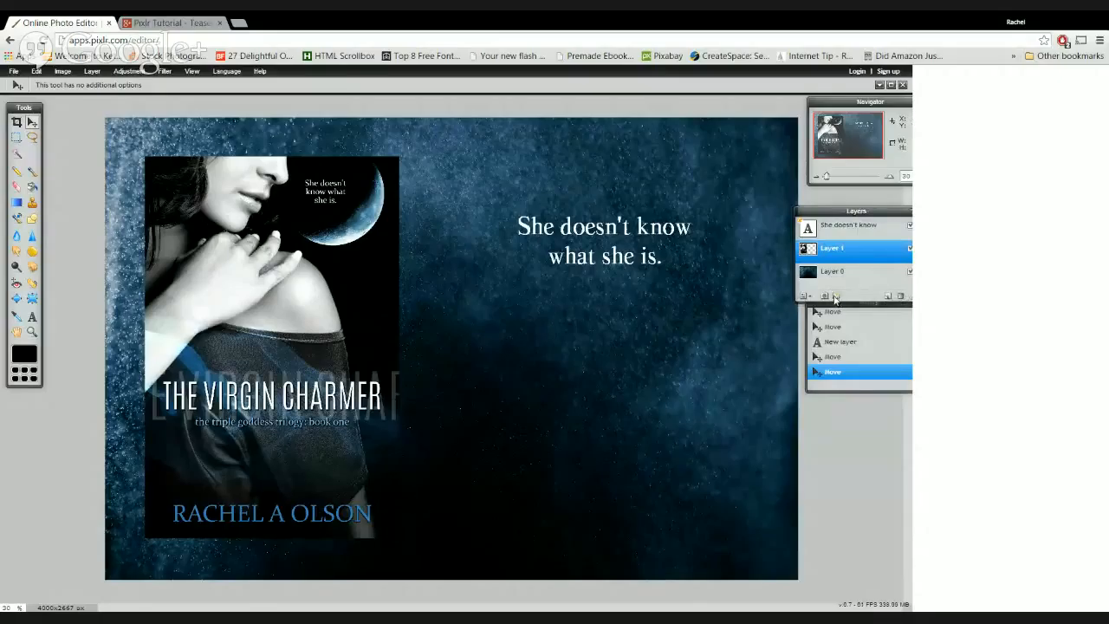
{"action": "left_click", "coordinate": [835, 296]}
{"action": "left_click", "coordinate": [260, 200]}
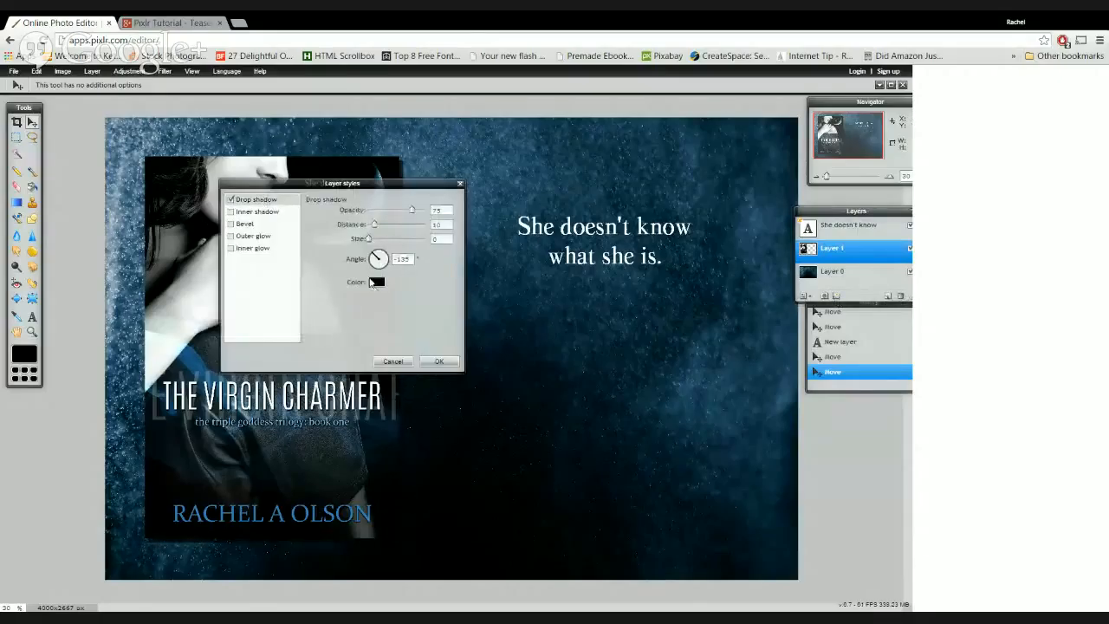
{"action": "left_click", "coordinate": [377, 283]}
{"action": "left_click", "coordinate": [274, 234]}
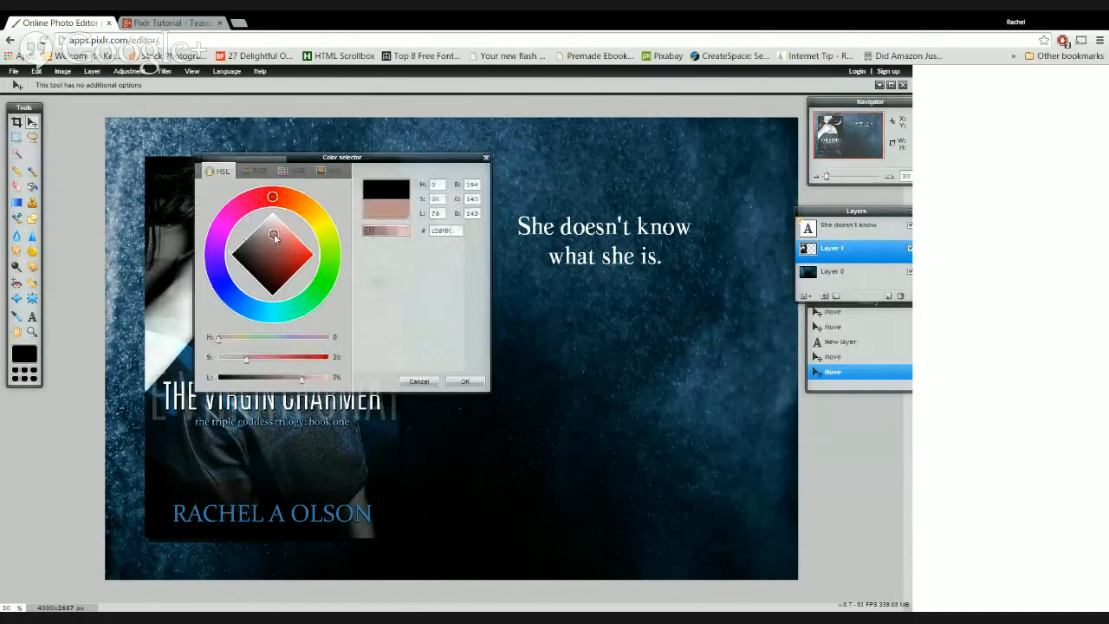
{"action": "left_click", "coordinate": [269, 239]}
{"action": "left_click_drag", "start_coordinate": [325, 160], "coordinate": [401, 229]}
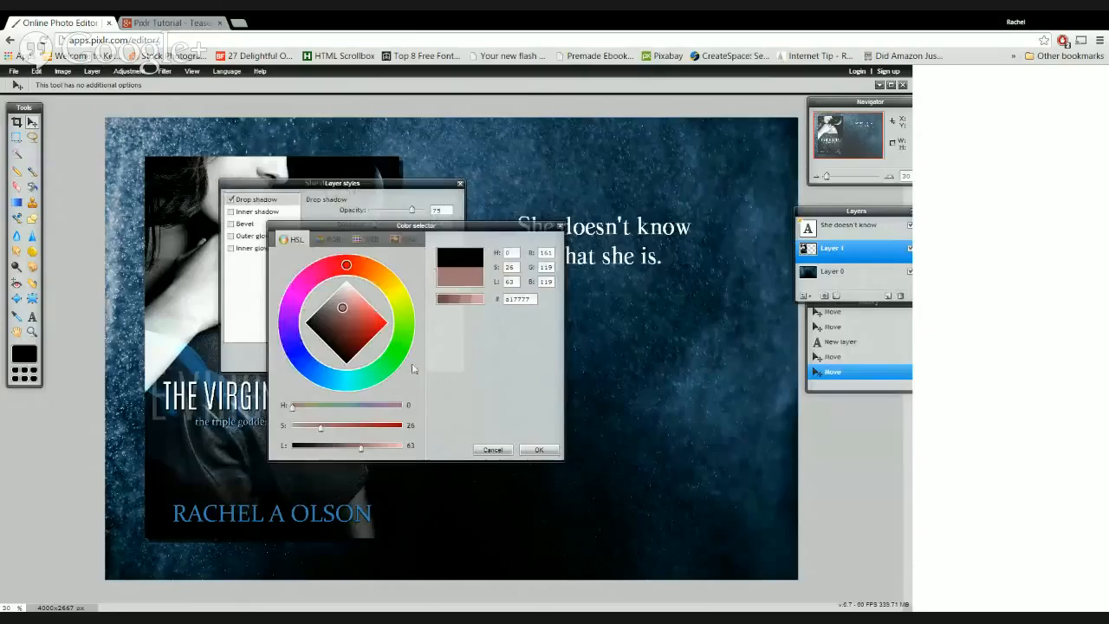
{"action": "left_click", "coordinate": [702, 370]}
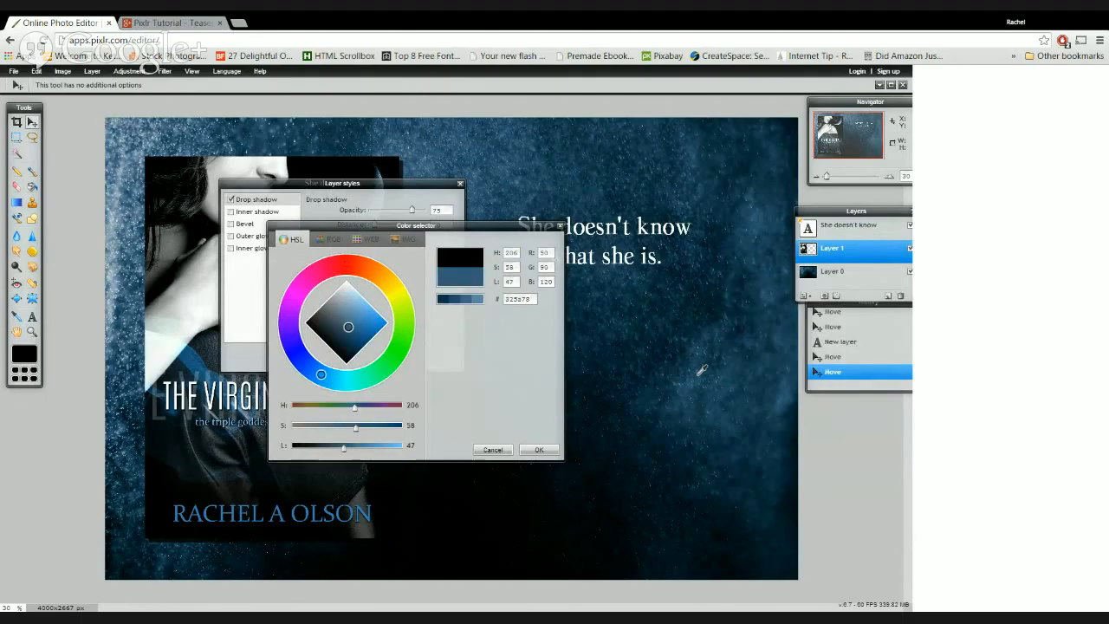
{"action": "left_click", "coordinate": [196, 348]}
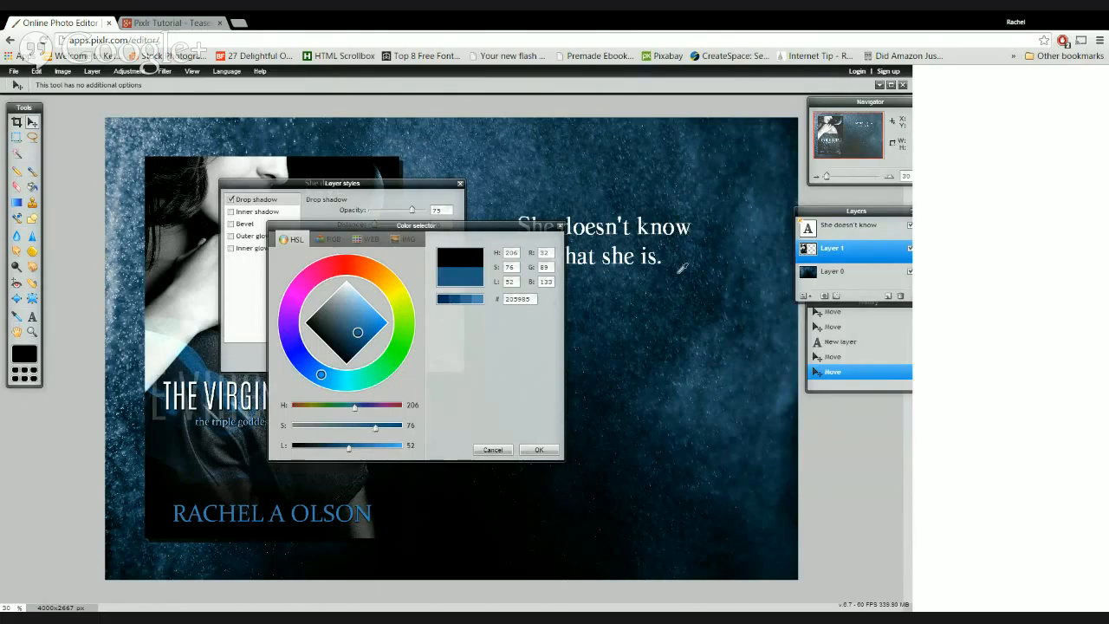
{"action": "left_click", "coordinate": [749, 220]}
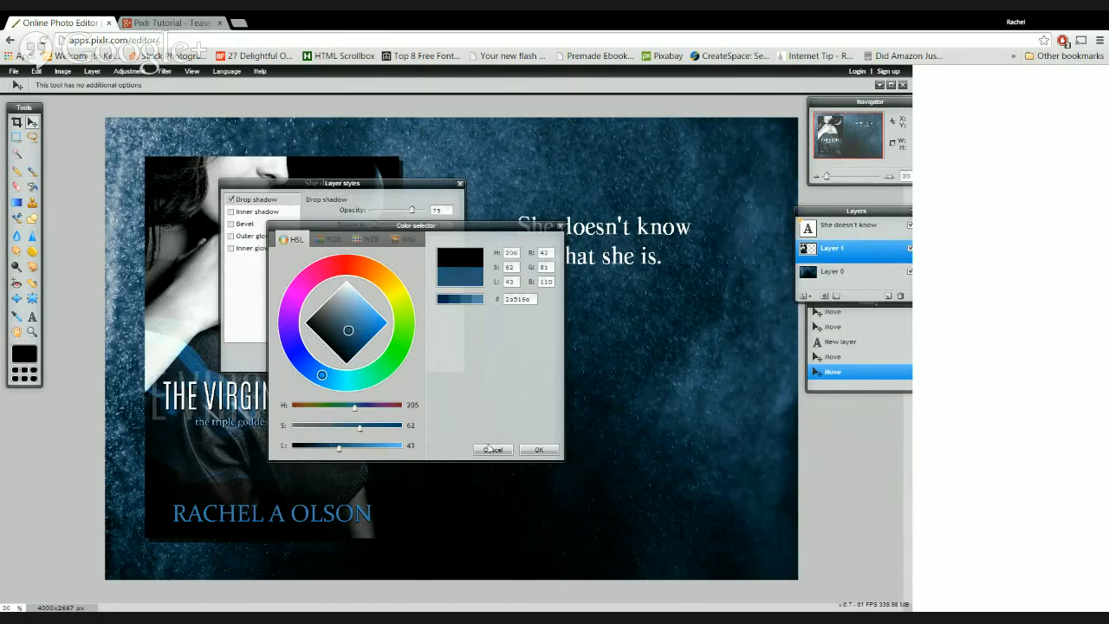
{"action": "left_click", "coordinate": [539, 450]}
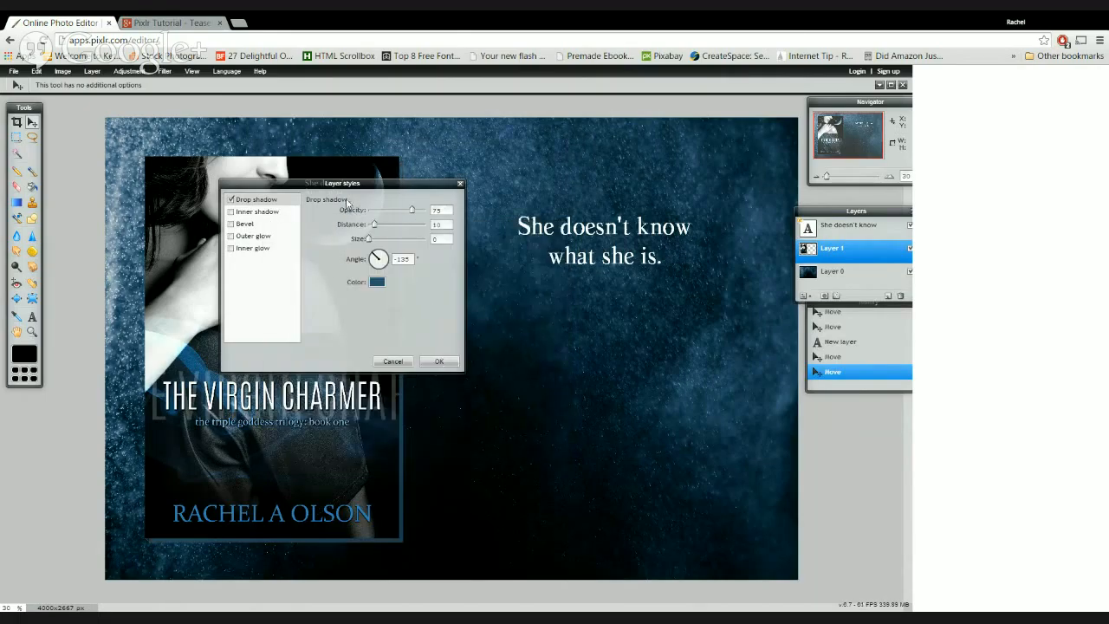
Set the cover's drop shadow to distance 0 and size 67, raise its opacity, and apply the style.
{"action": "left_click_drag", "start_coordinate": [334, 185], "coordinate": [645, 227]}
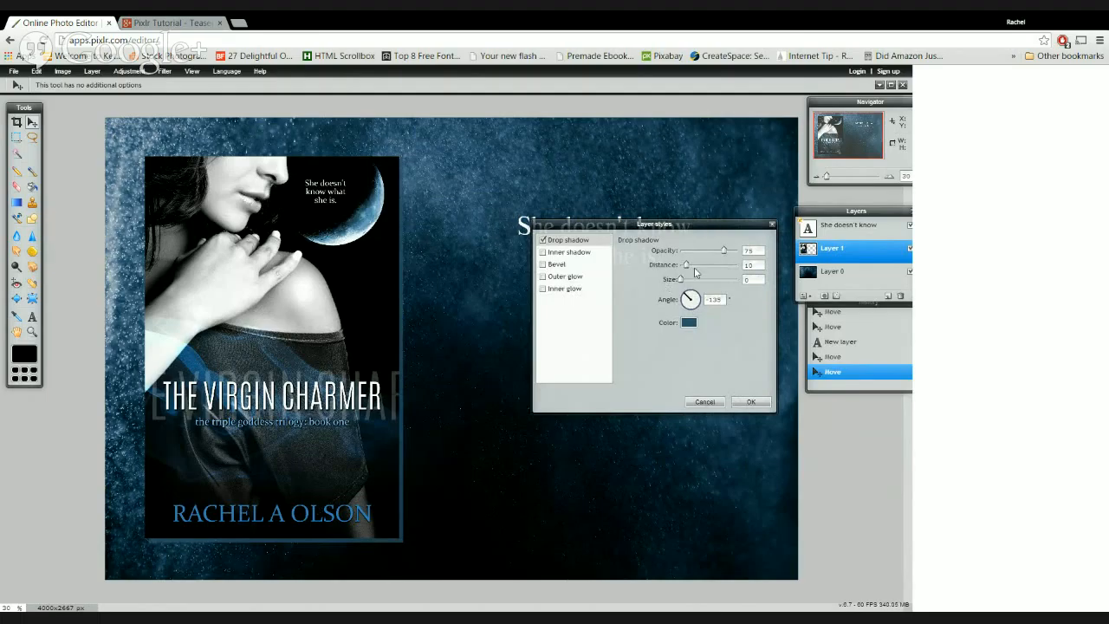
{"action": "left_click_drag", "start_coordinate": [686, 267], "coordinate": [719, 321]}
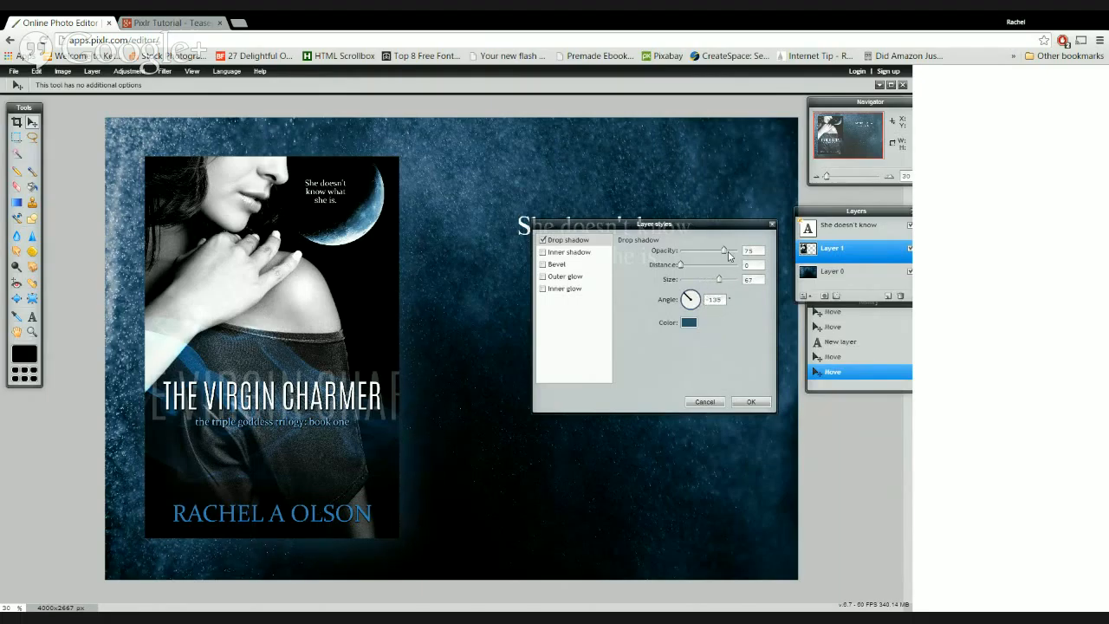
{"action": "left_click_drag", "start_coordinate": [725, 250], "coordinate": [750, 263]}
{"action": "left_click", "coordinate": [749, 403]}
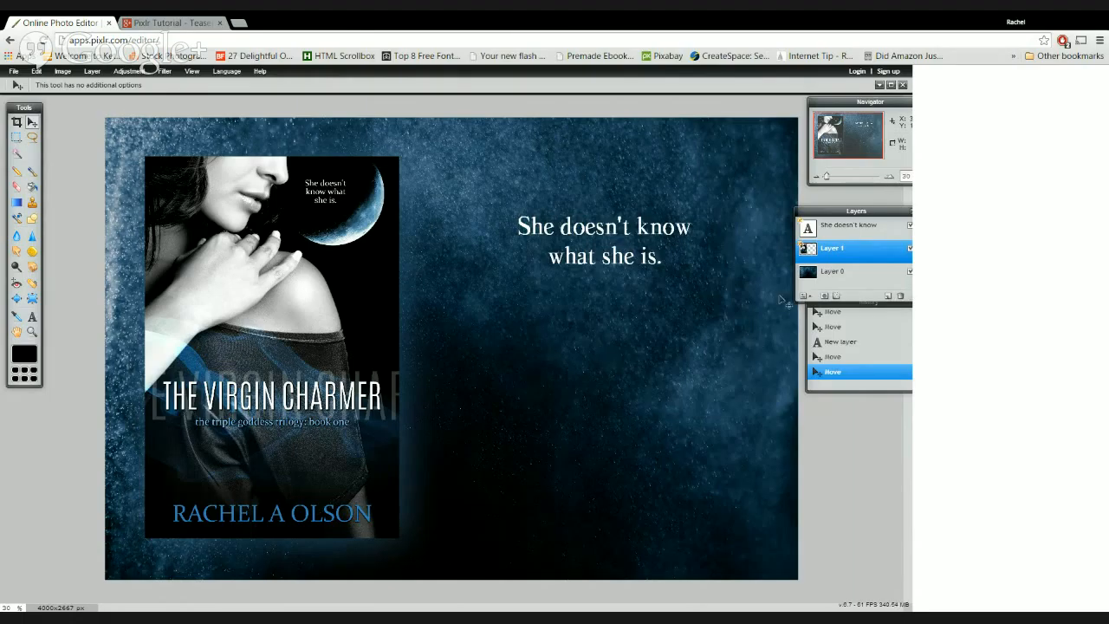
Open the layer styles of the tagline's text layer, keeping the dialog clear of the tagline.
{"action": "left_click", "coordinate": [828, 229]}
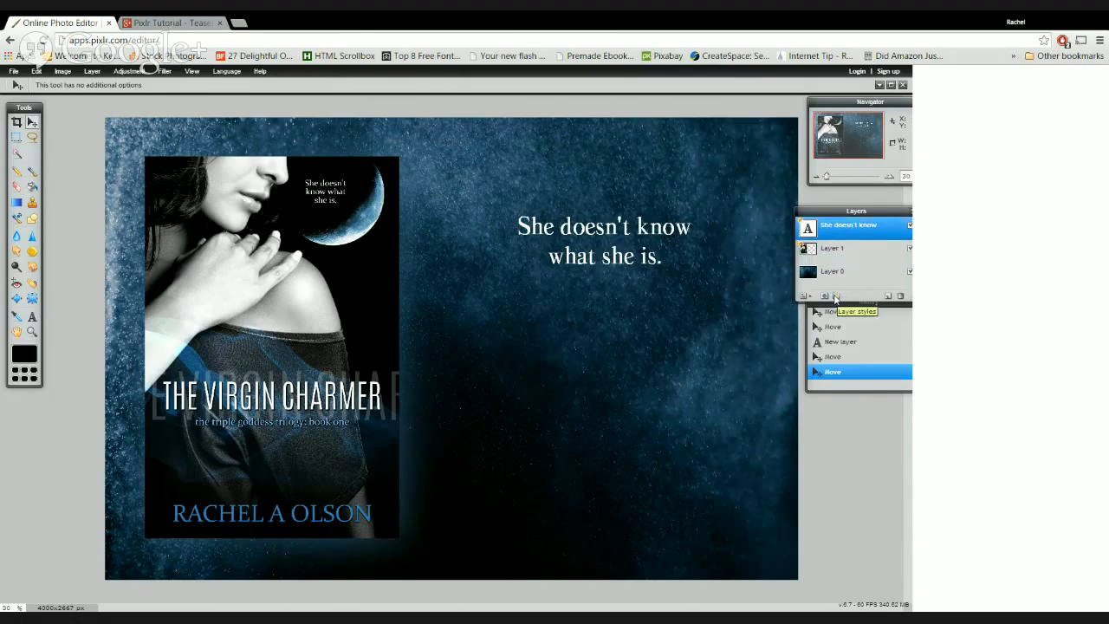
{"action": "left_click", "coordinate": [836, 296]}
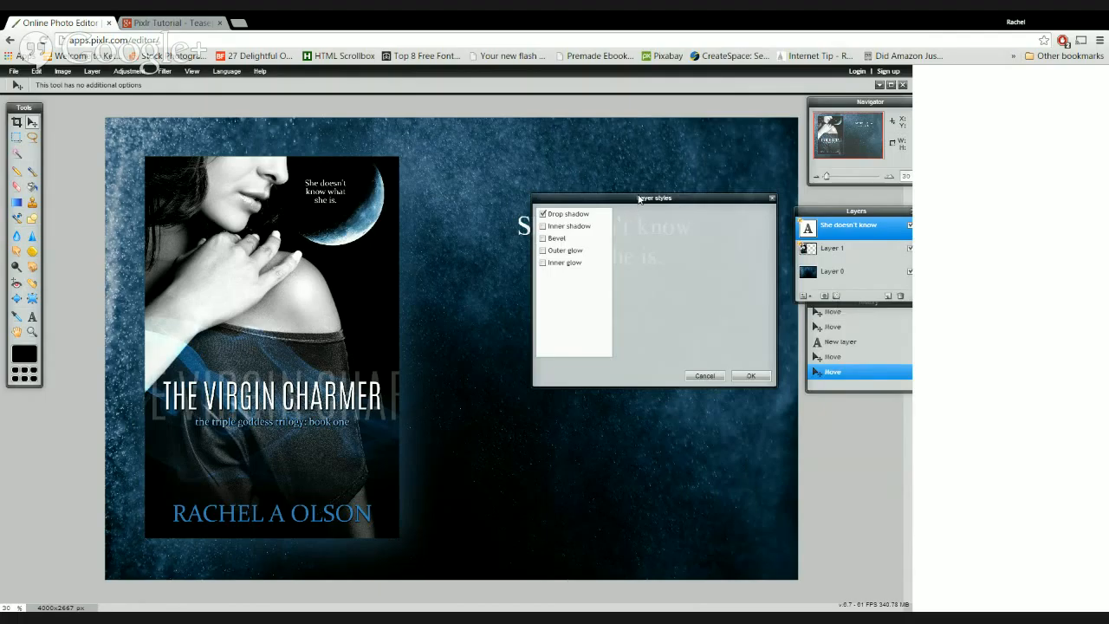
{"action": "left_click_drag", "start_coordinate": [641, 200], "coordinate": [551, 296]}
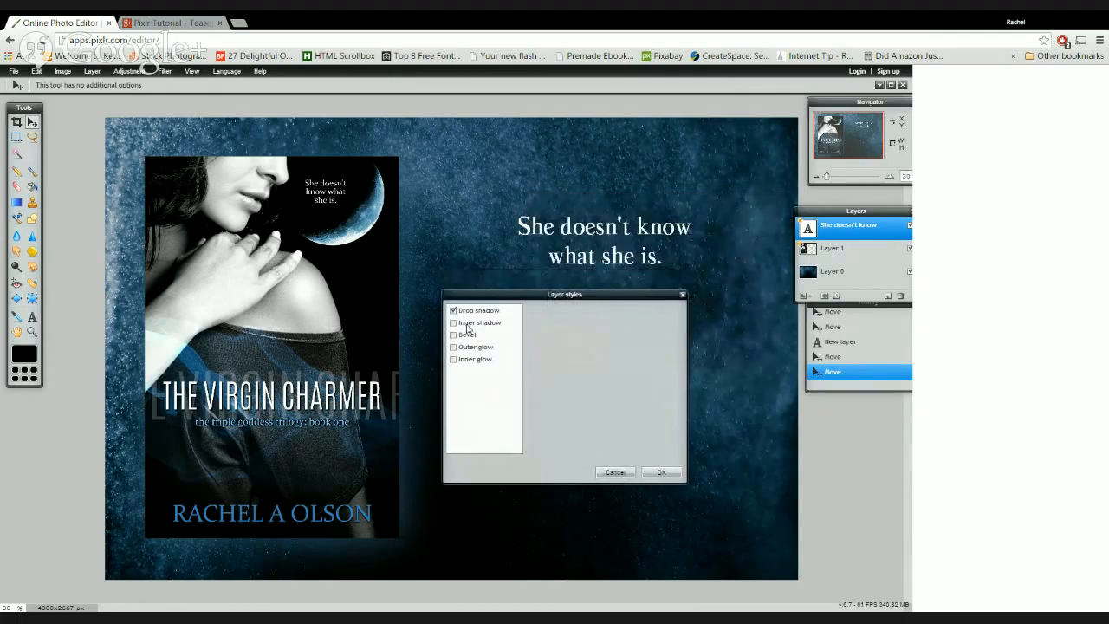
Try the inner shadow, bevel and outer glow styles on the tagline, switching each one off again.
{"action": "left_click", "coordinate": [475, 324]}
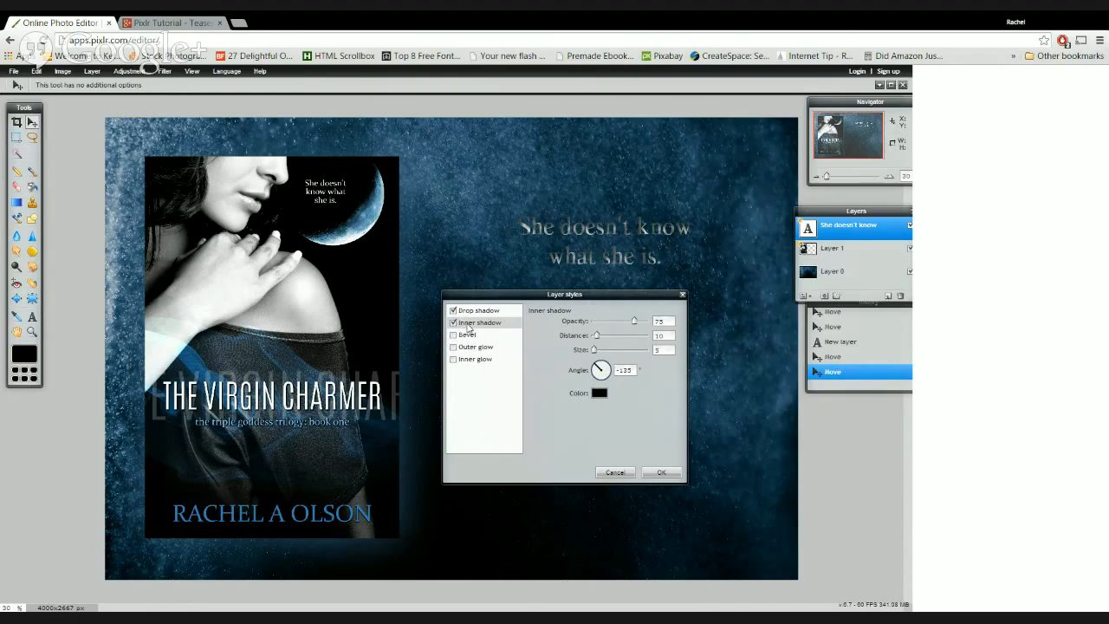
{"action": "left_click", "coordinate": [454, 322]}
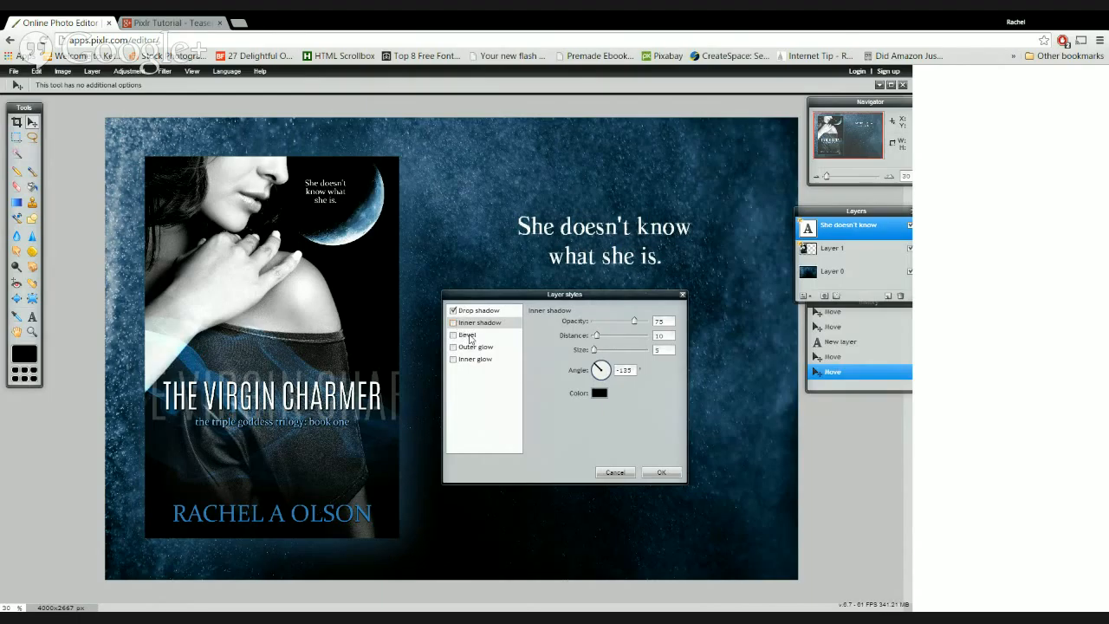
{"action": "left_click", "coordinate": [468, 335]}
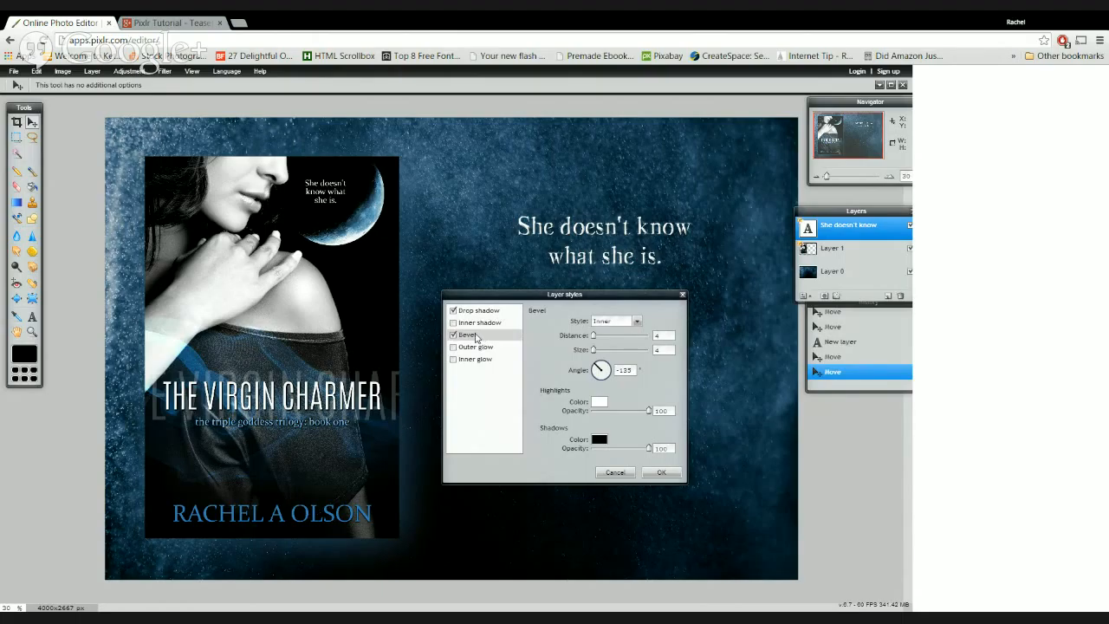
{"action": "left_click", "coordinate": [454, 335]}
{"action": "left_click", "coordinate": [473, 348]}
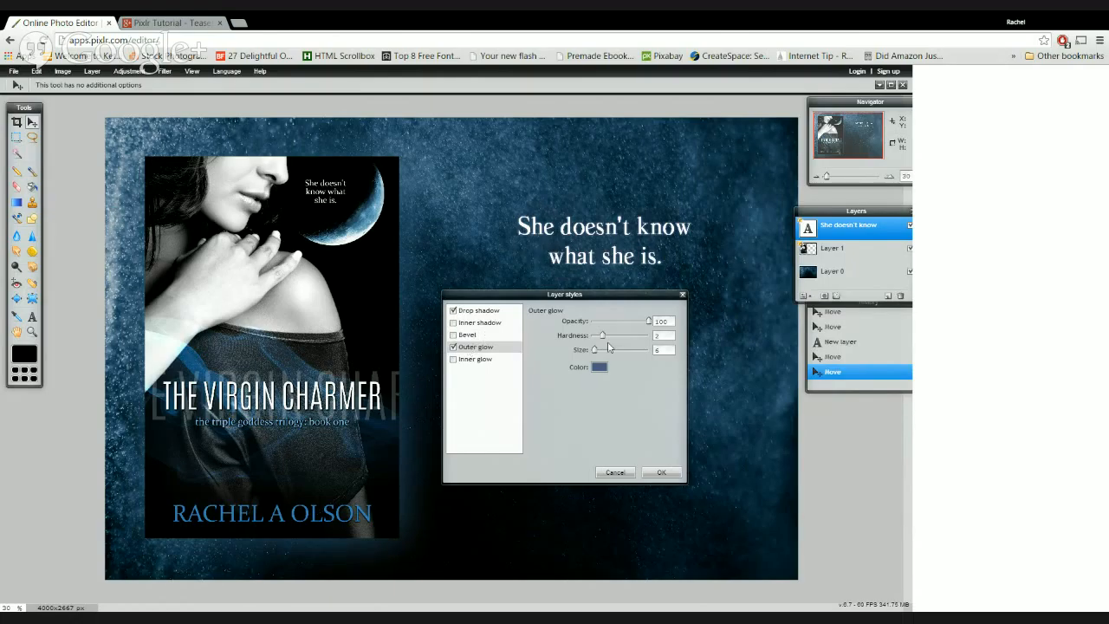
{"action": "mouse_move", "coordinate": [602, 337]}
{"action": "left_mouse_down"}
{"action": "mouse_move", "coordinate": [624, 339]}
{"action": "mouse_move", "coordinate": [596, 343]}
{"action": "left_mouse_up"}
{"action": "left_click", "coordinate": [452, 347]}
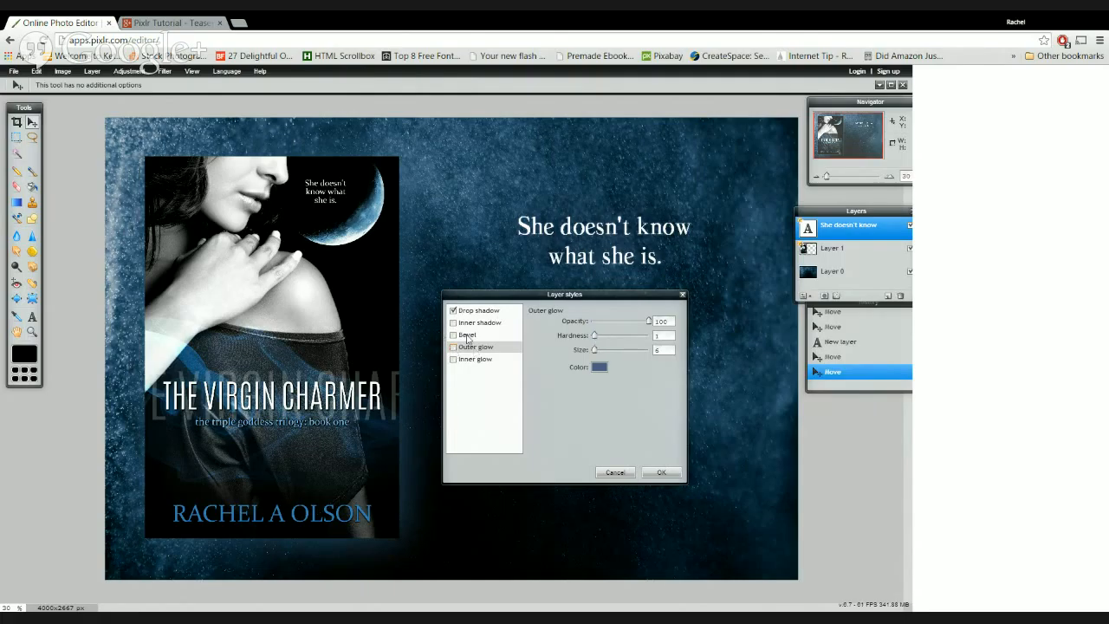
{"action": "left_click", "coordinate": [475, 325]}
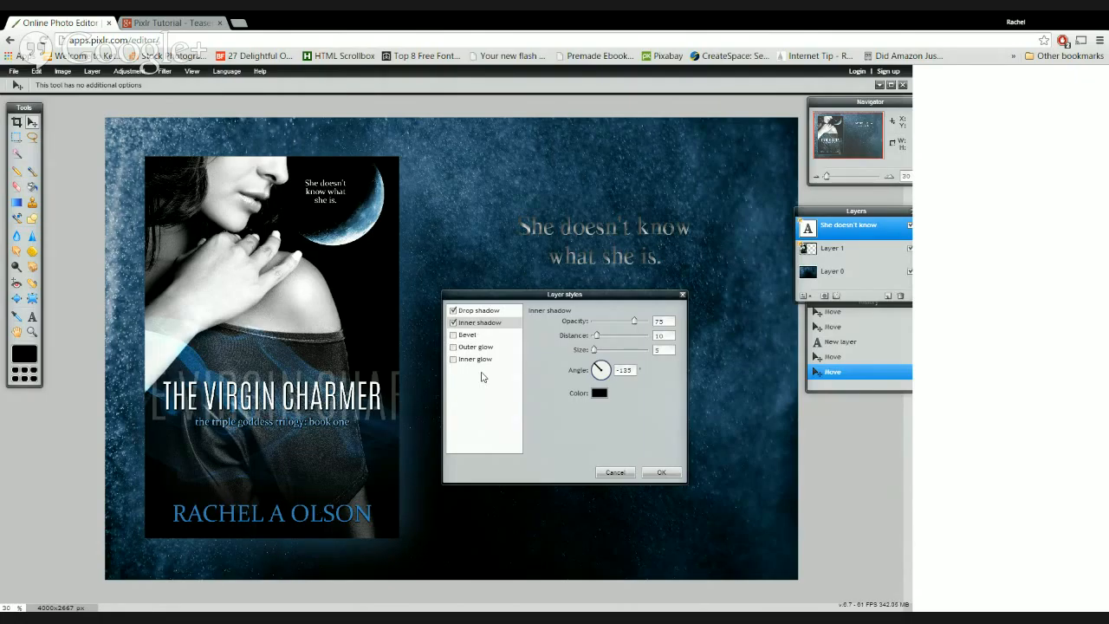
{"action": "left_click", "coordinate": [453, 324]}
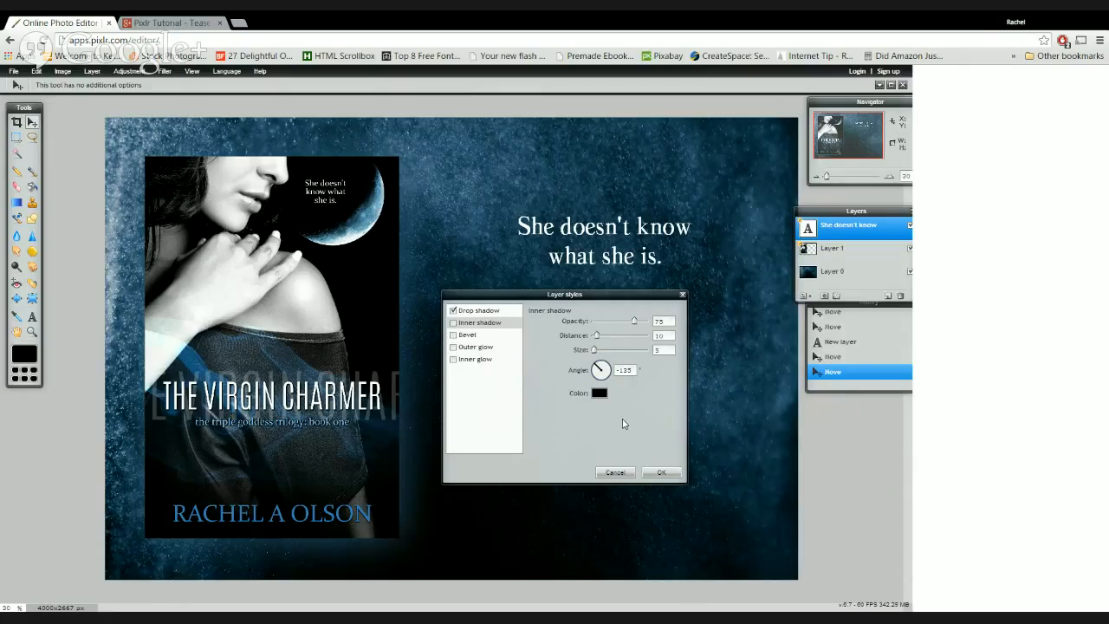
Set the tagline's drop shadow to distance 0, size 31 and angle -150, and apply the style.
{"action": "left_click", "coordinate": [468, 312]}
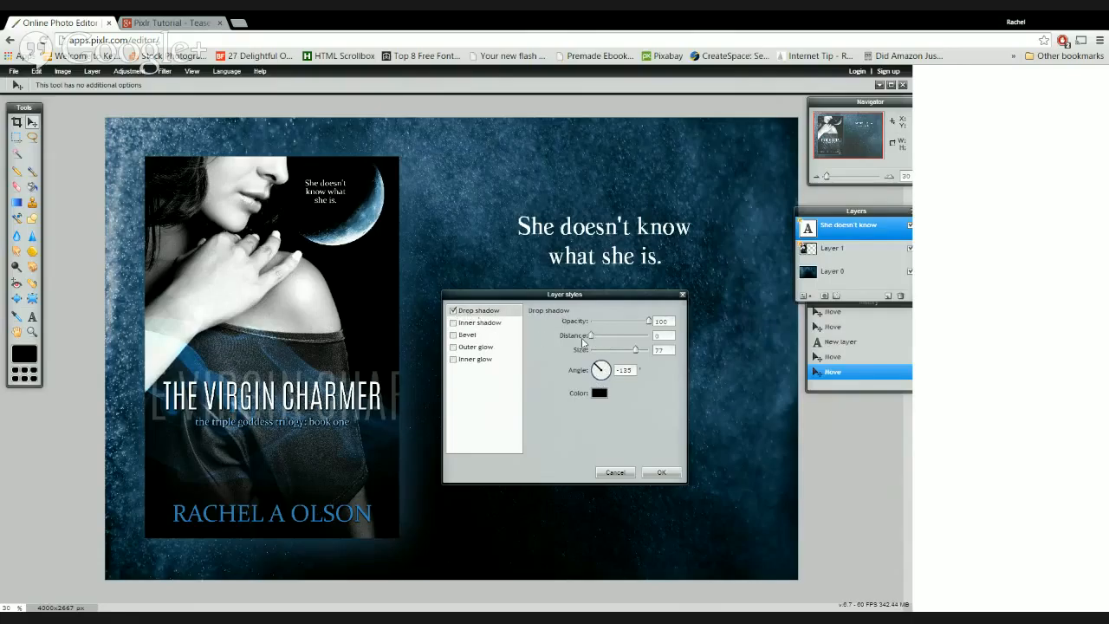
{"action": "mouse_move", "coordinate": [593, 336]}
{"action": "left_mouse_down"}
{"action": "mouse_move", "coordinate": [616, 338]}
{"action": "mouse_move", "coordinate": [624, 354]}
{"action": "mouse_move", "coordinate": [596, 354]}
{"action": "left_mouse_up"}
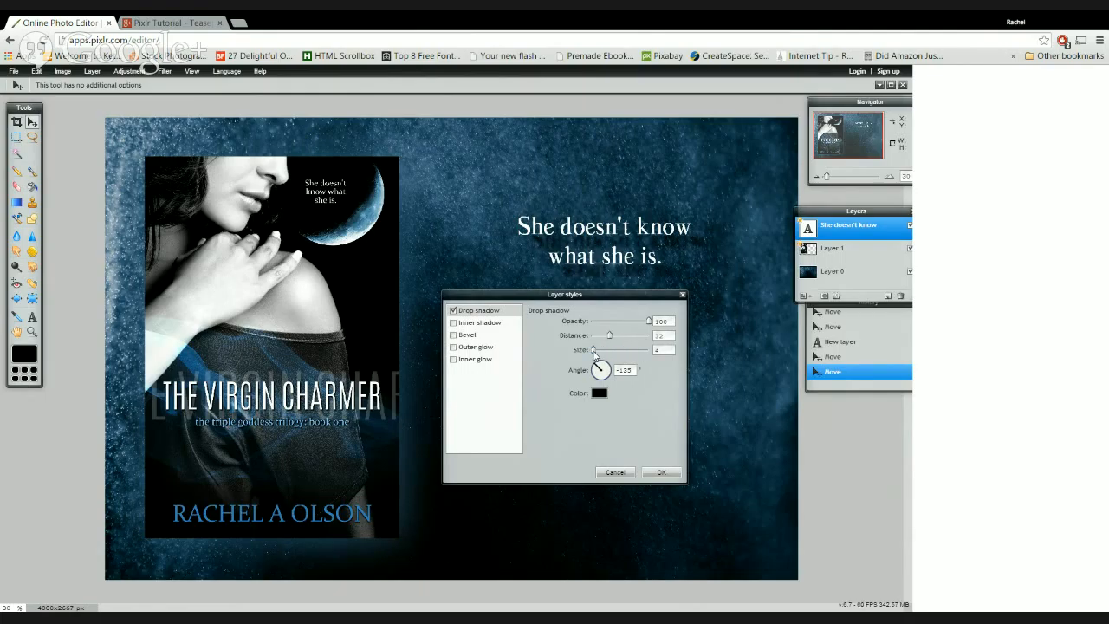
{"action": "mouse_move", "coordinate": [592, 351]}
{"action": "left_mouse_down"}
{"action": "mouse_move", "coordinate": [619, 340]}
{"action": "mouse_move", "coordinate": [629, 352]}
{"action": "mouse_move", "coordinate": [607, 360]}
{"action": "mouse_move", "coordinate": [620, 364]}
{"action": "mouse_move", "coordinate": [596, 375]}
{"action": "mouse_move", "coordinate": [622, 386]}
{"action": "mouse_move", "coordinate": [626, 359]}
{"action": "mouse_move", "coordinate": [591, 364]}
{"action": "mouse_move", "coordinate": [591, 336]}
{"action": "mouse_move", "coordinate": [623, 355]}
{"action": "mouse_move", "coordinate": [596, 363]}
{"action": "mouse_move", "coordinate": [609, 359]}
{"action": "left_mouse_up"}
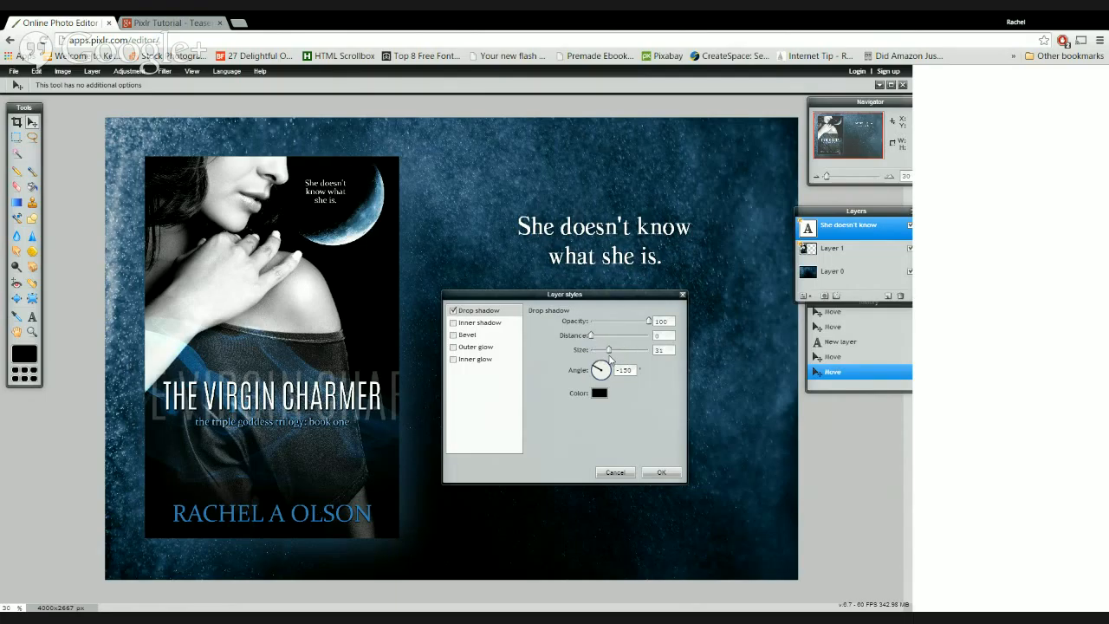
{"action": "left_click", "coordinate": [661, 473]}
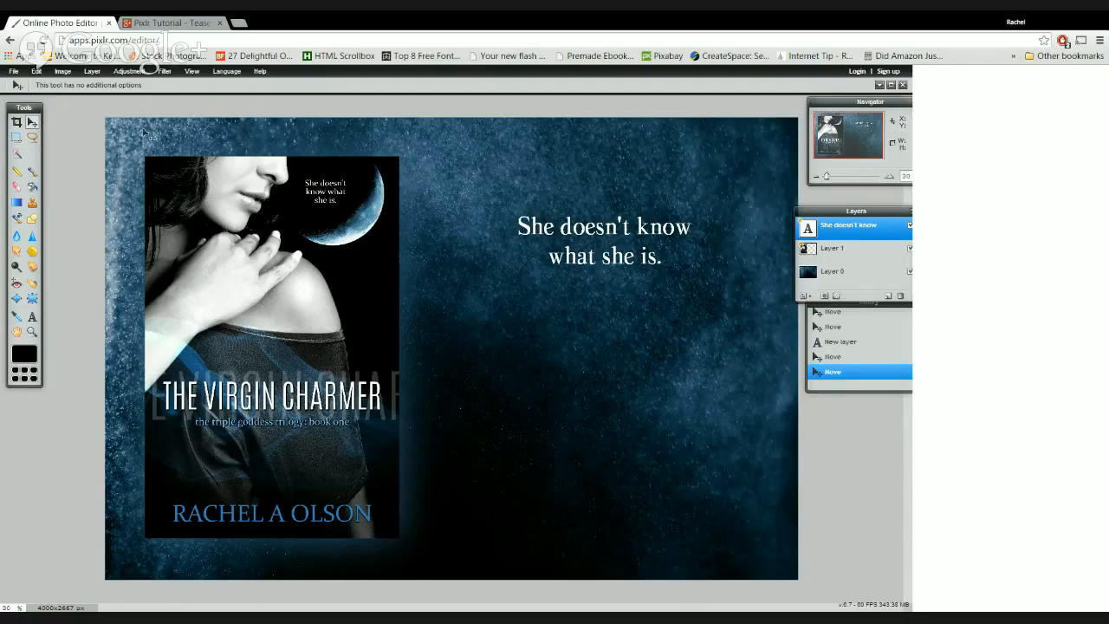
Open the Amazon and B&N logo images and restore all images to floating windows.
{"action": "left_click", "coordinate": [13, 73]}
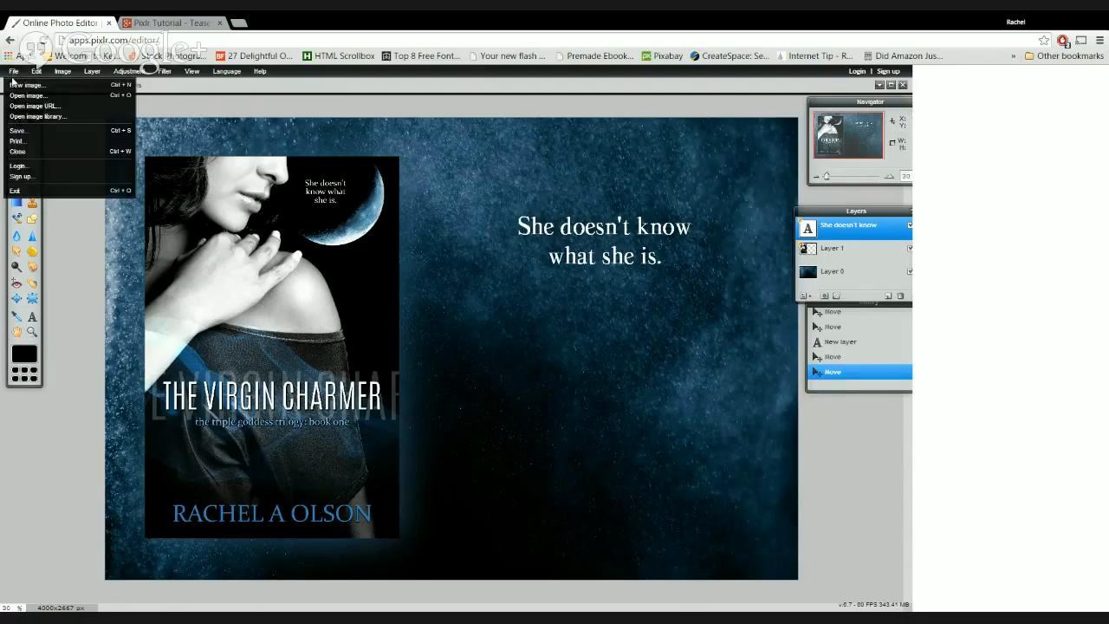
{"action": "left_click", "coordinate": [56, 99]}
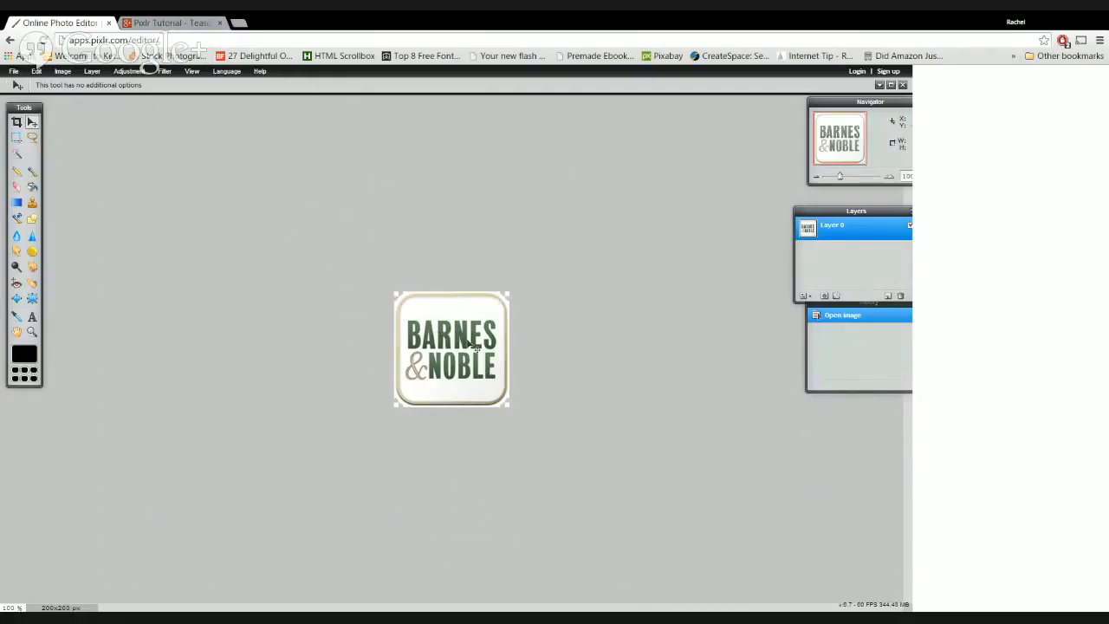
{"action": "left_click", "coordinate": [891, 86]}
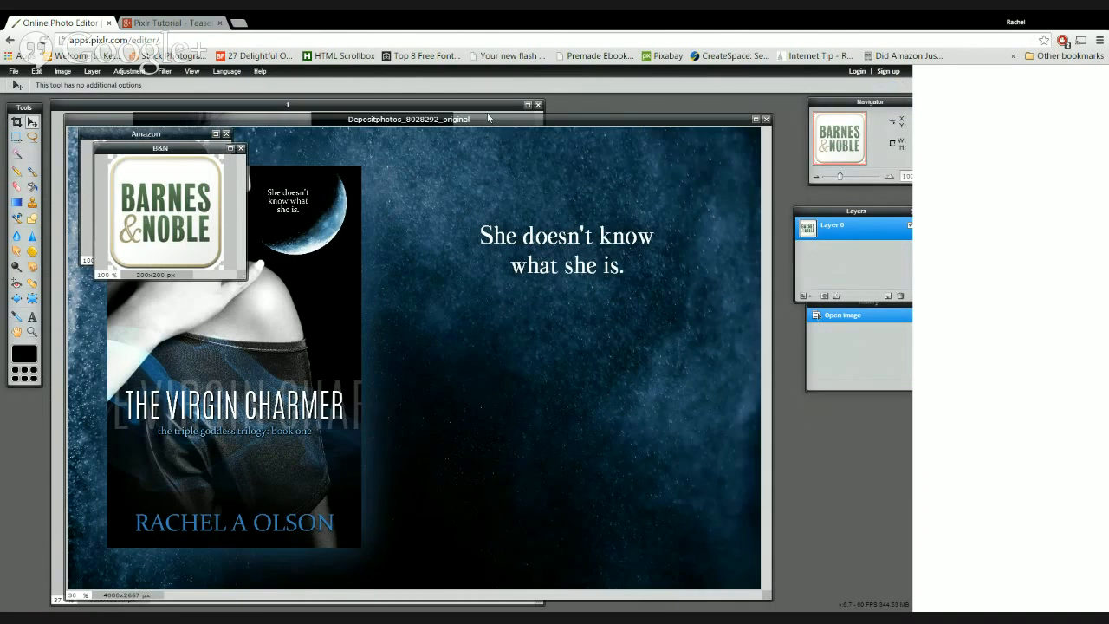
Move the teaser's window clear of the others and close the image named 1 without saving it.
{"action": "left_click_drag", "start_coordinate": [488, 118], "coordinate": [533, 168]}
{"action": "left_click", "coordinate": [538, 105]}
{"action": "left_click", "coordinate": [462, 363]}
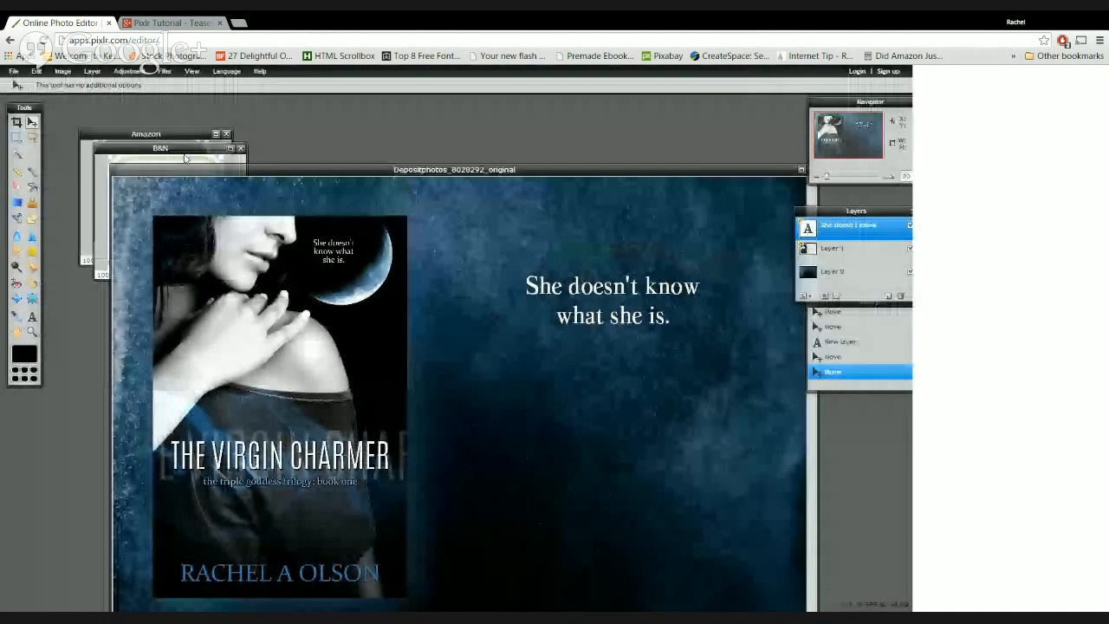
Copy the whole B&N logo into the teaser, place it below the tagline, and close the logo's own image without saving.
{"action": "left_click", "coordinate": [172, 156]}
{"action": "key", "text": "ctrl+a"}
{"action": "key", "text": "ctrl+c"}
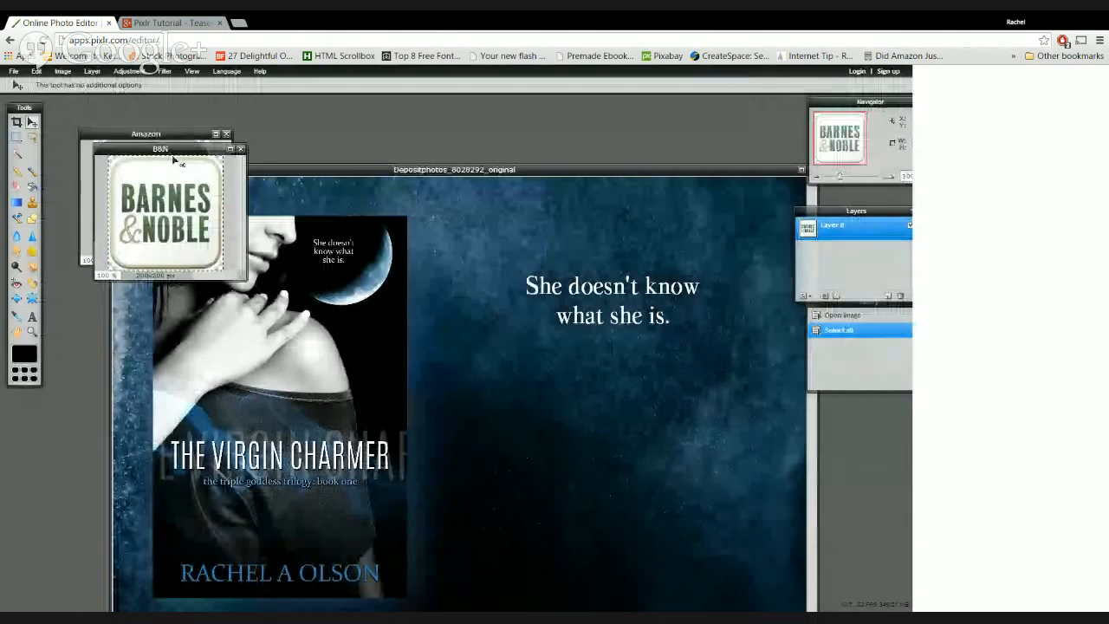
{"action": "left_click", "coordinate": [457, 164]}
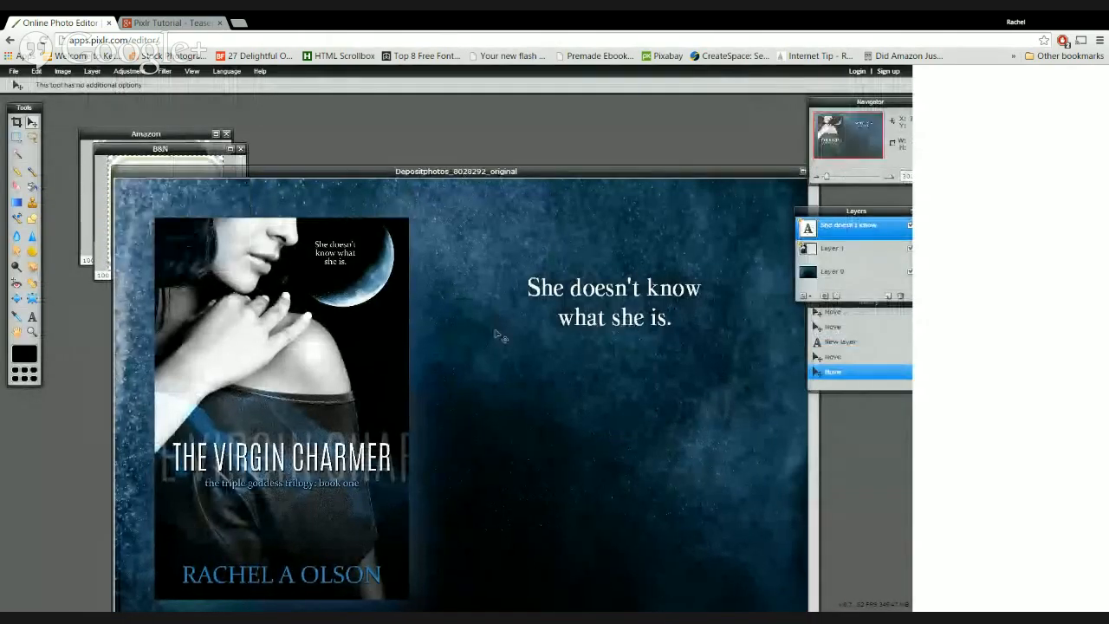
{"action": "key", "text": "ctrl+v"}
{"action": "left_click_drag", "start_coordinate": [474, 425], "coordinate": [589, 418]}
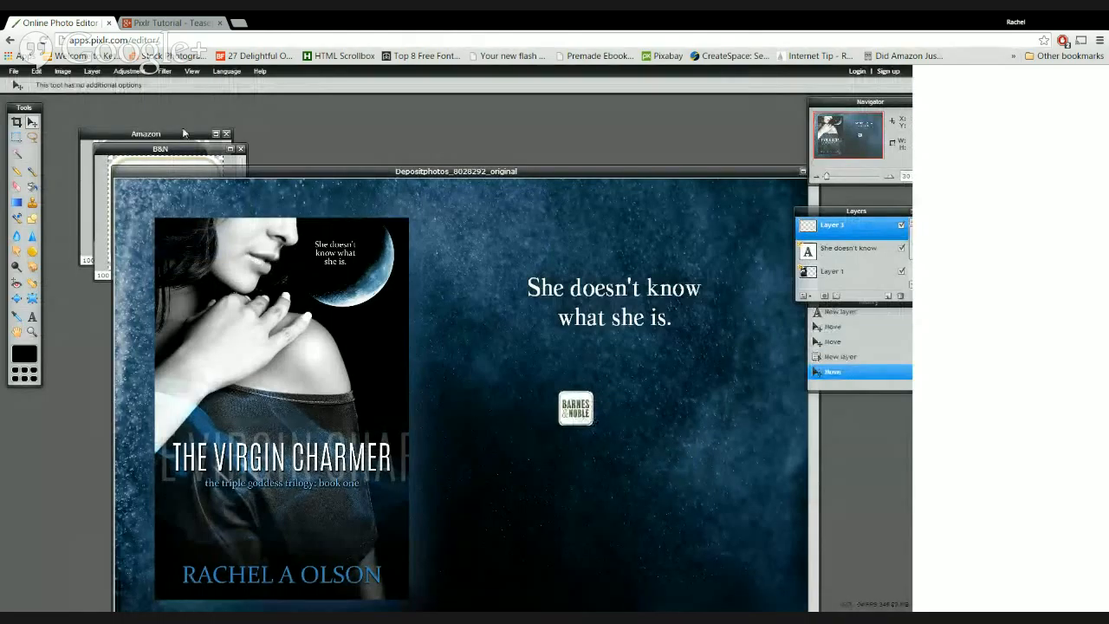
{"action": "left_click", "coordinate": [241, 150]}
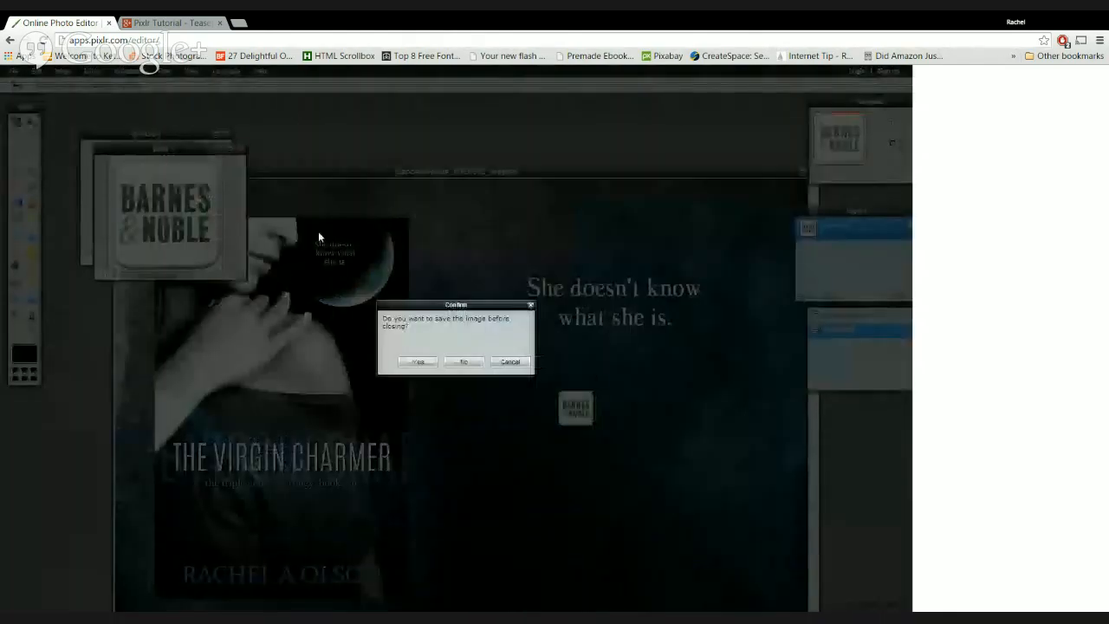
{"action": "left_click", "coordinate": [461, 363]}
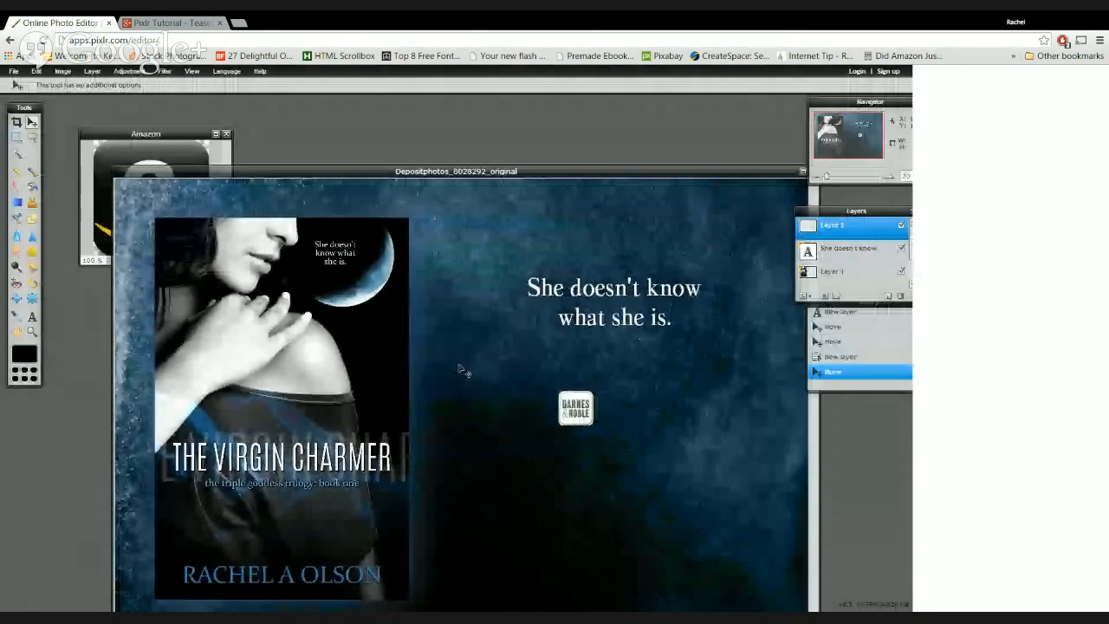
Copy the whole Amazon logo into the teaser, place it directly right of the B&N logo, and close the logo's own image without saving.
{"action": "left_click", "coordinate": [171, 140]}
{"action": "key", "text": "ctrl+a"}
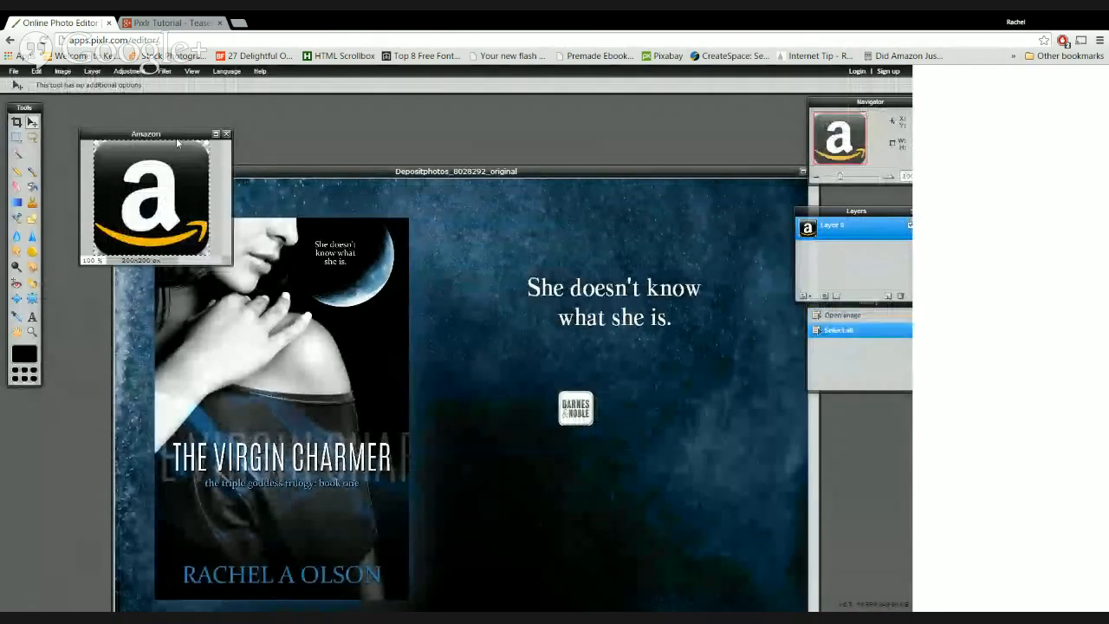
{"action": "left_click", "coordinate": [468, 267]}
{"action": "key", "text": "ctrl+v"}
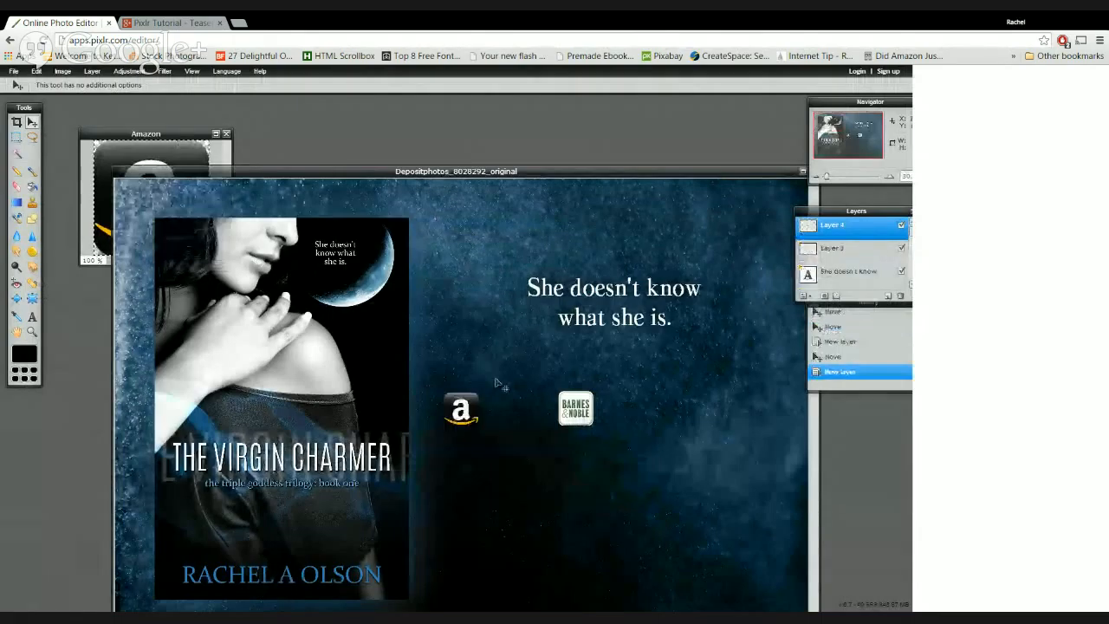
{"action": "left_click_drag", "start_coordinate": [459, 427], "coordinate": [615, 412]}
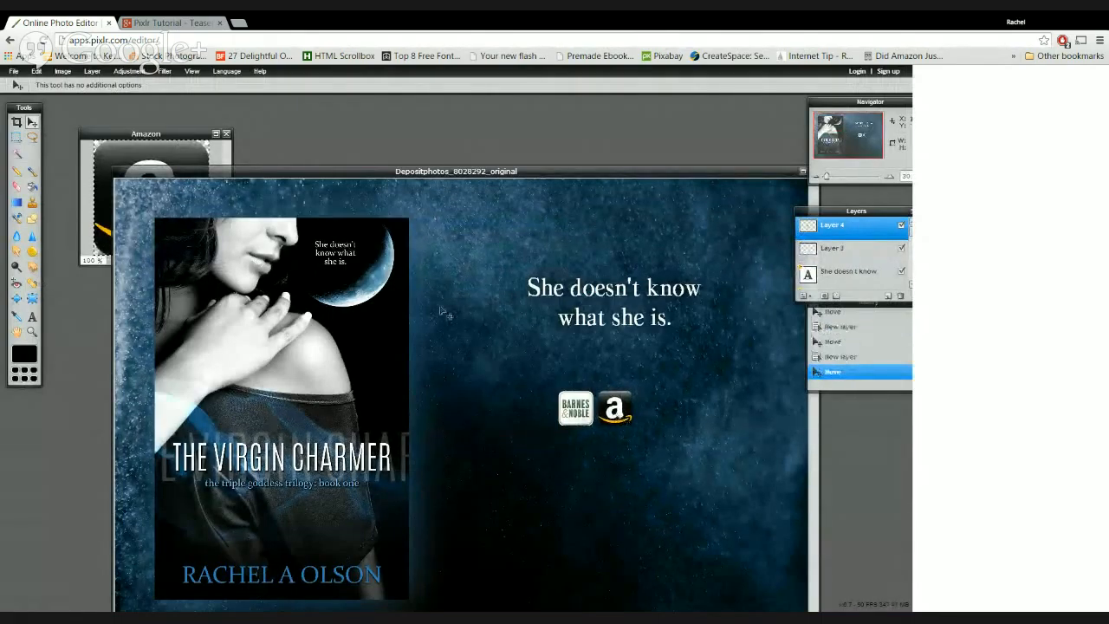
{"action": "left_click", "coordinate": [226, 135]}
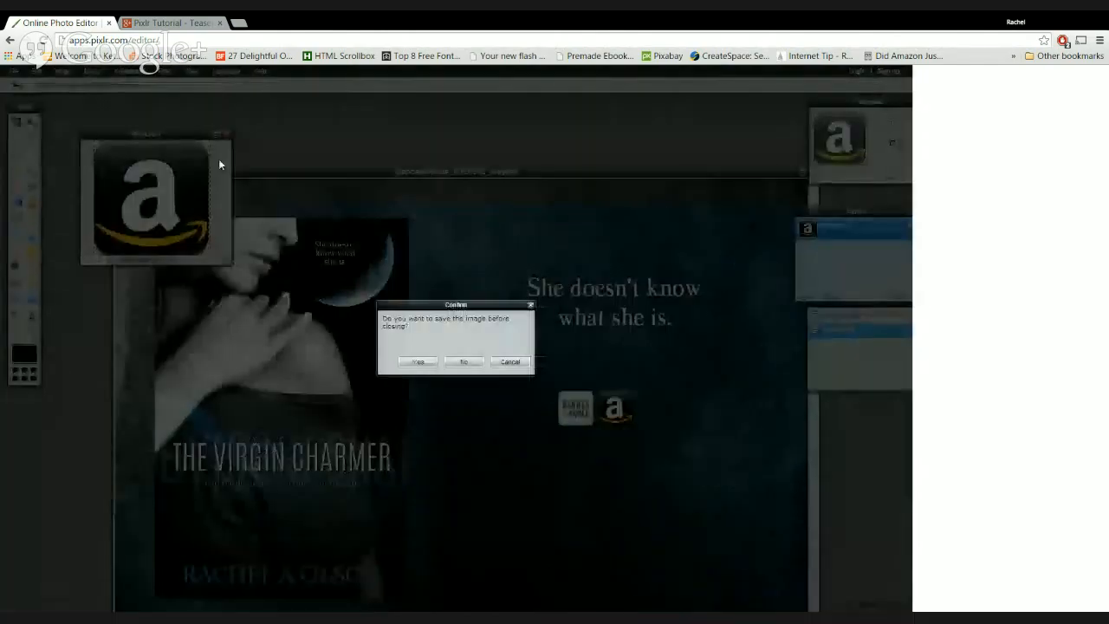
{"action": "left_click", "coordinate": [463, 362]}
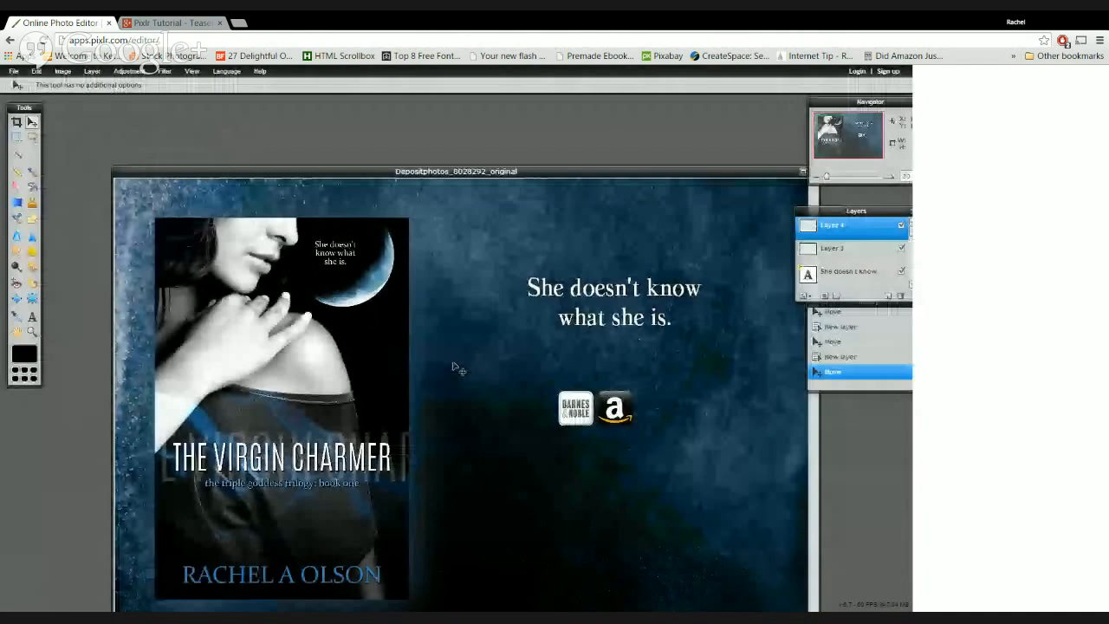
{"action": "left_click", "coordinate": [192, 71]}
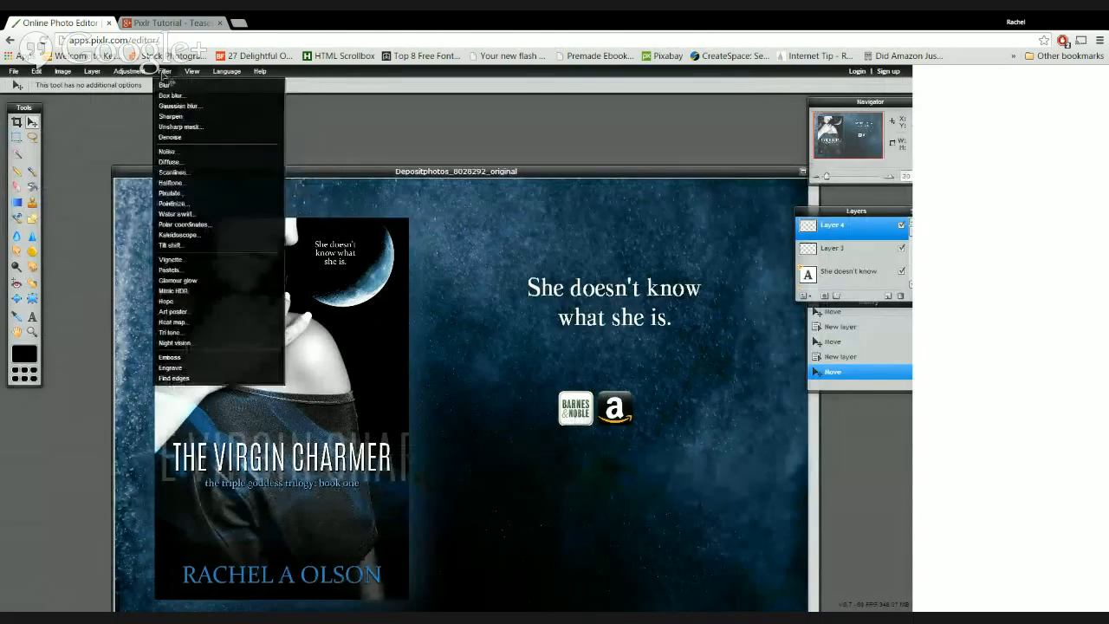
{"action": "mouse_move", "coordinate": [163, 73]}
{"action": "mouse_move", "coordinate": [126, 73]}
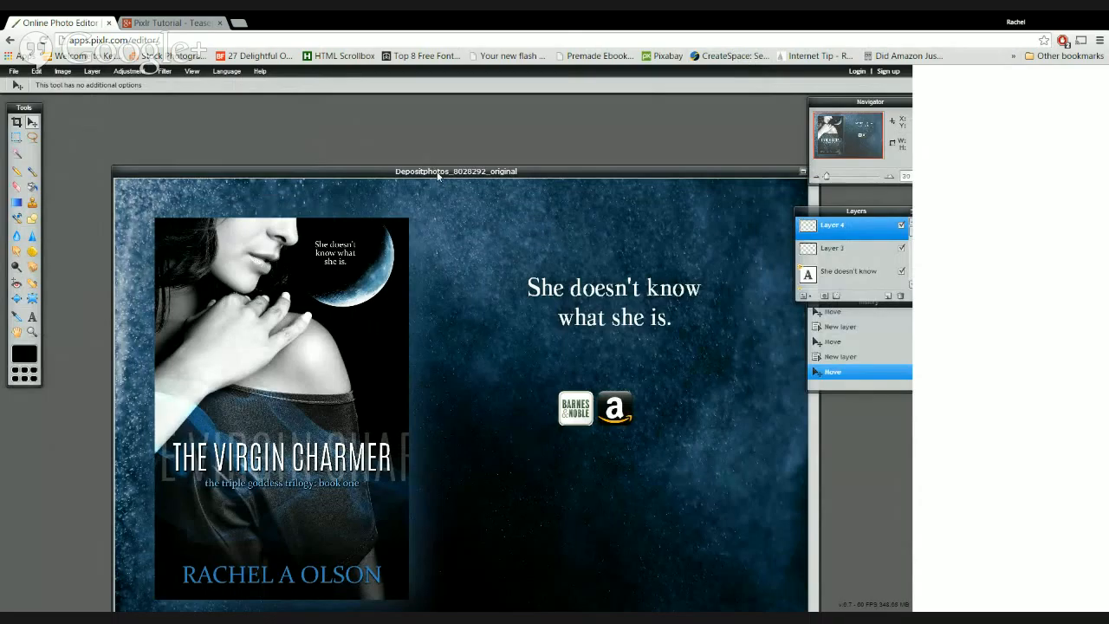
Try the plain Blur filter on the blue background layer, Layer 0, and undo it.
{"action": "left_click_drag", "start_coordinate": [437, 174], "coordinate": [405, 120]}
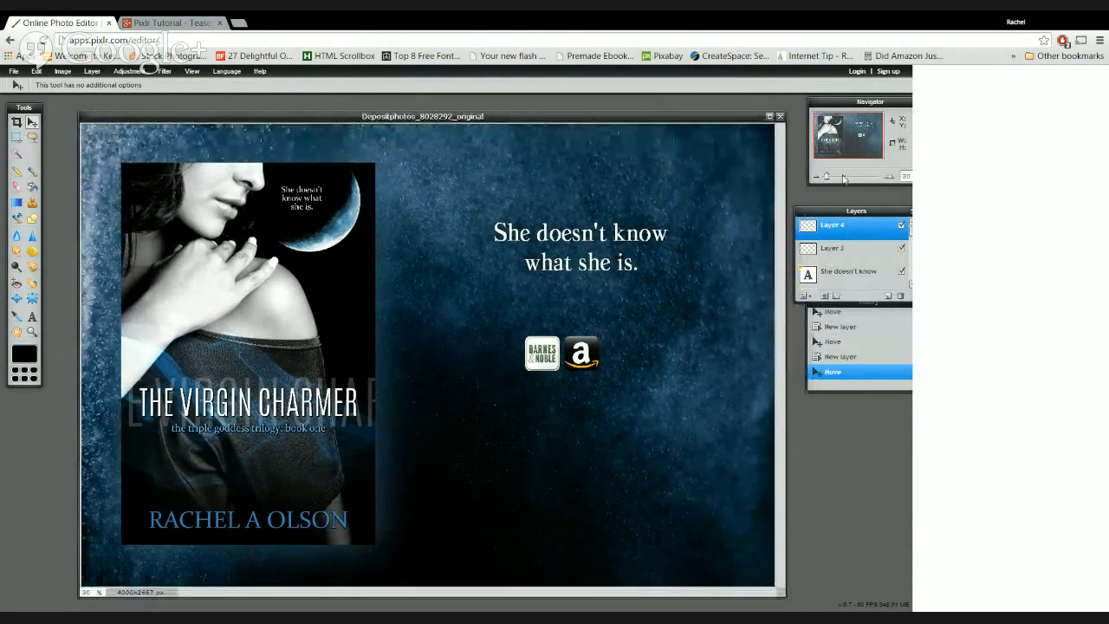
{"action": "scroll", "coordinate": [842, 258], "scroll_direction": "down", "scroll_amount": 2}
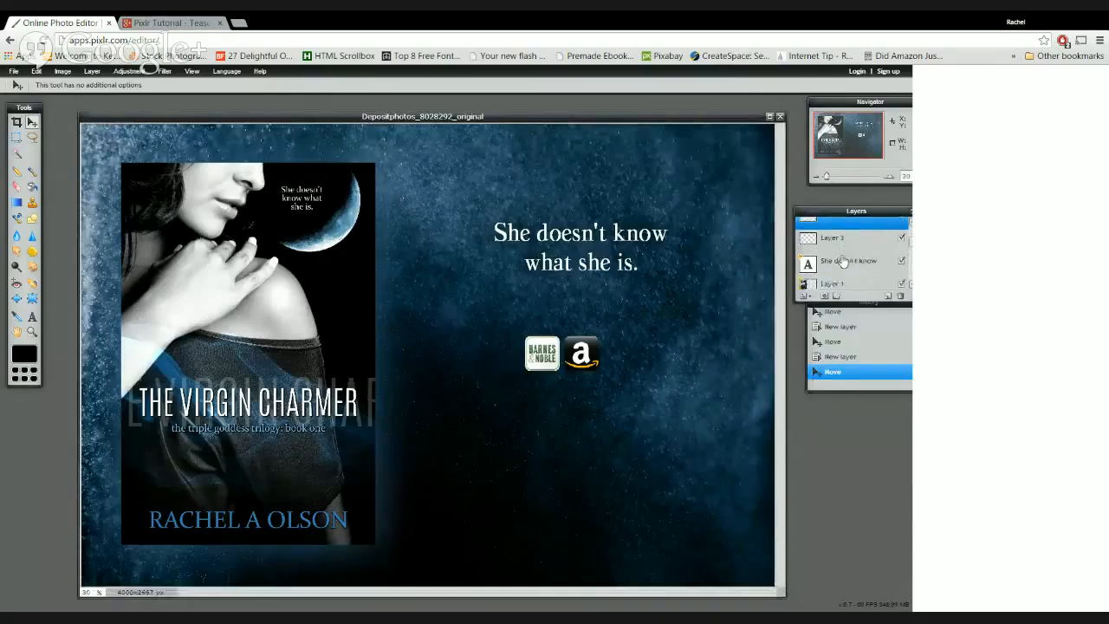
{"action": "scroll", "coordinate": [844, 261], "scroll_direction": "down", "scroll_amount": 1}
{"action": "scroll", "coordinate": [842, 260], "scroll_direction": "down", "scroll_amount": 2}
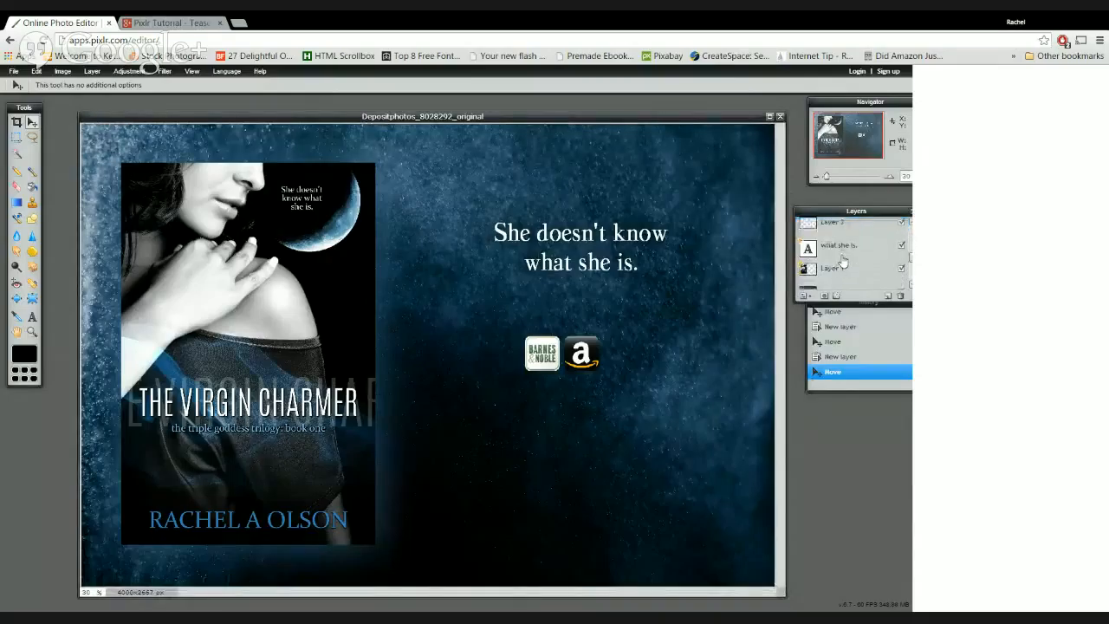
{"action": "left_click", "coordinate": [839, 274]}
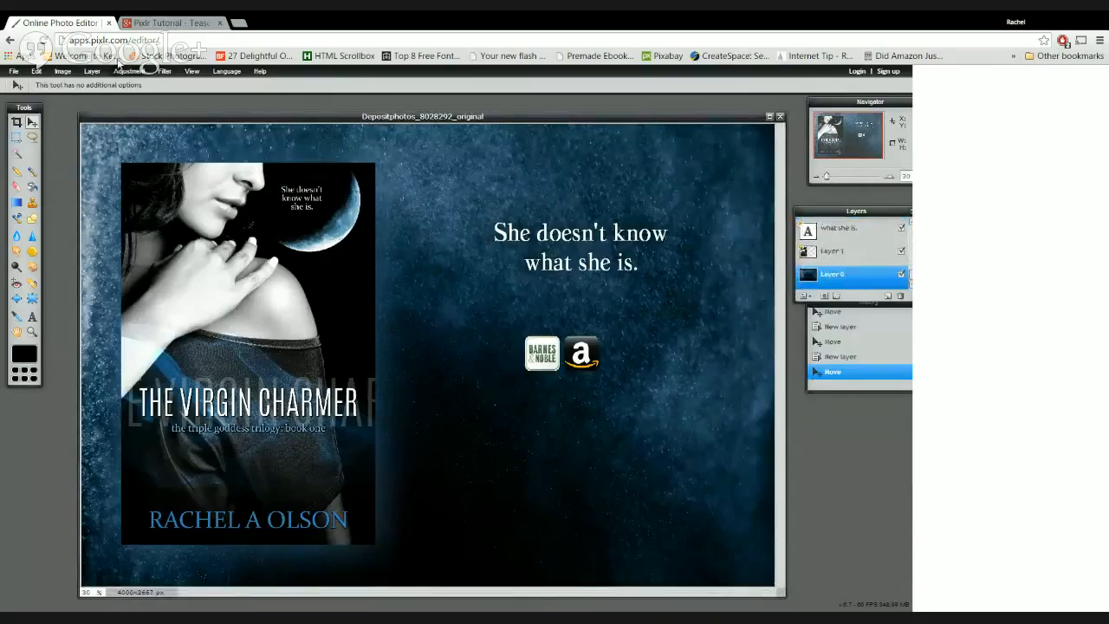
{"action": "left_click", "coordinate": [164, 72]}
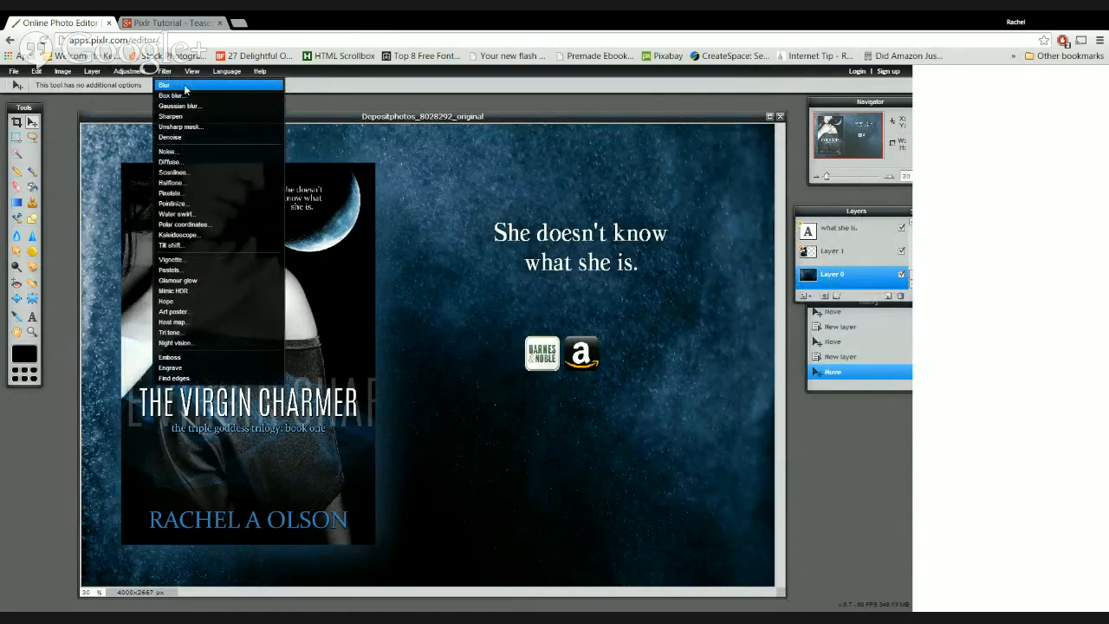
{"action": "left_click", "coordinate": [185, 87]}
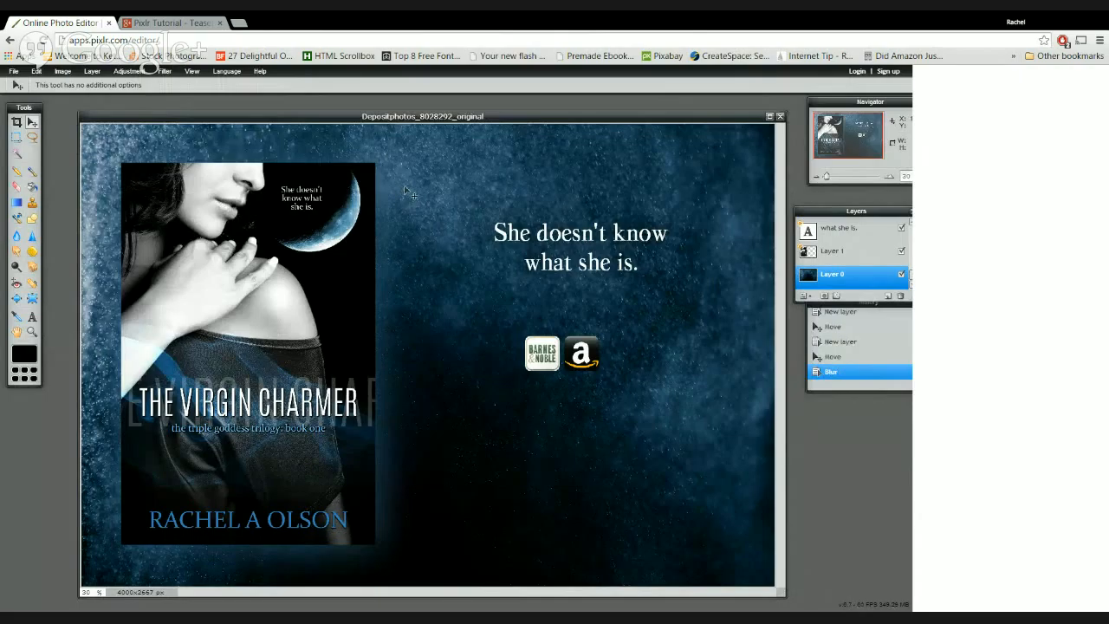
{"action": "key", "text": "ctrl+z"}
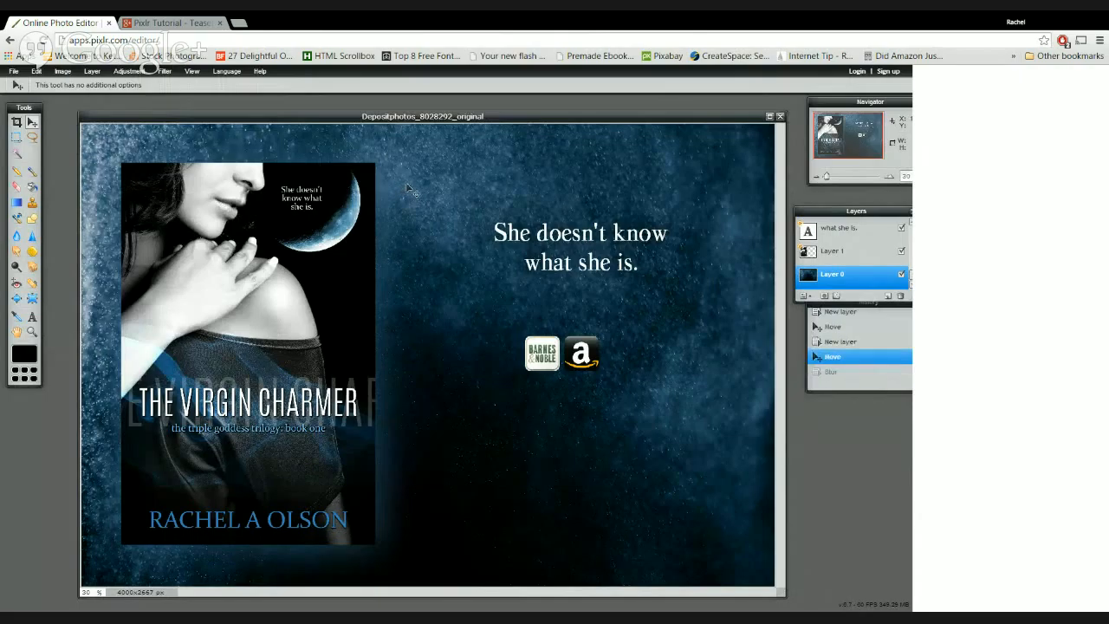
Preview a Gaussian blur on the background layer with amounts of 206 and 62, and cancel it.
{"action": "left_click", "coordinate": [165, 72]}
{"action": "left_click", "coordinate": [191, 105]}
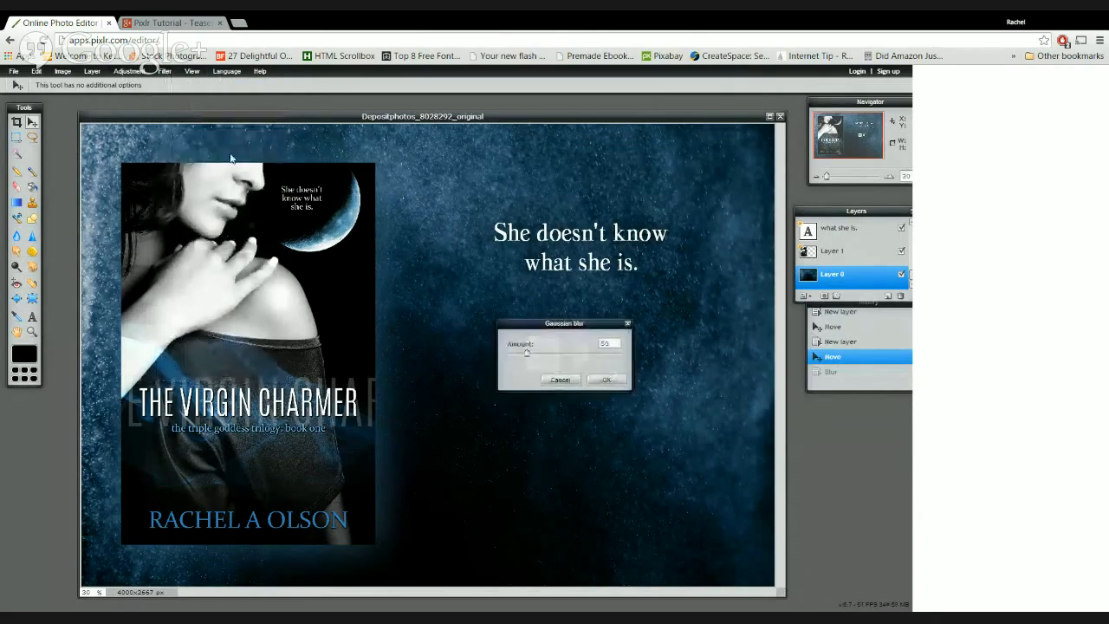
{"action": "left_click_drag", "start_coordinate": [526, 353], "coordinate": [602, 361]}
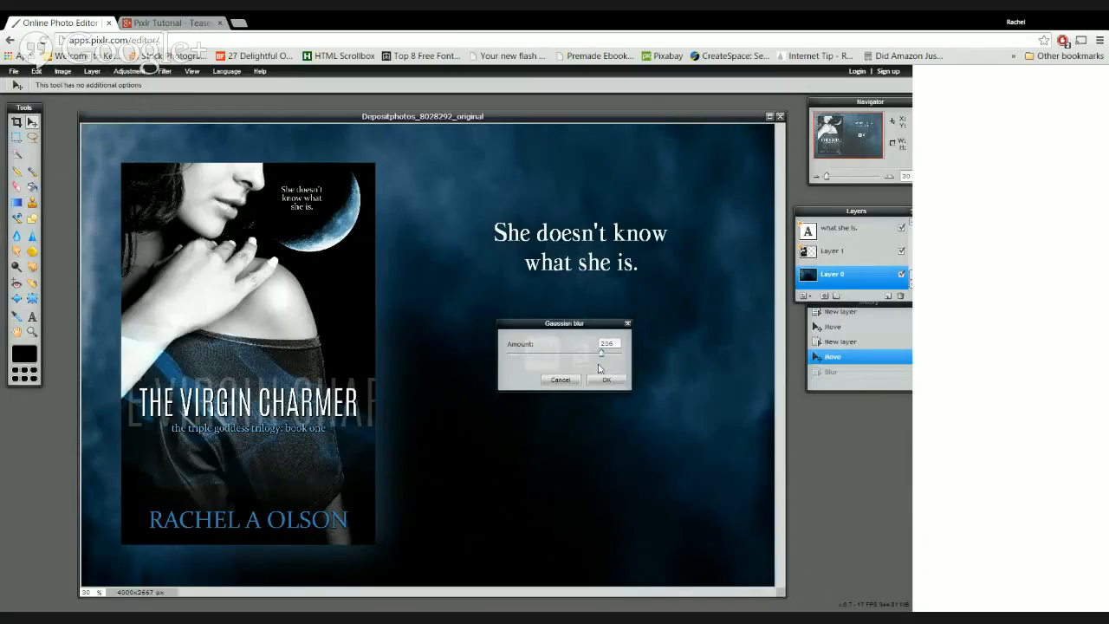
{"action": "left_click_drag", "start_coordinate": [562, 325], "coordinate": [512, 286]}
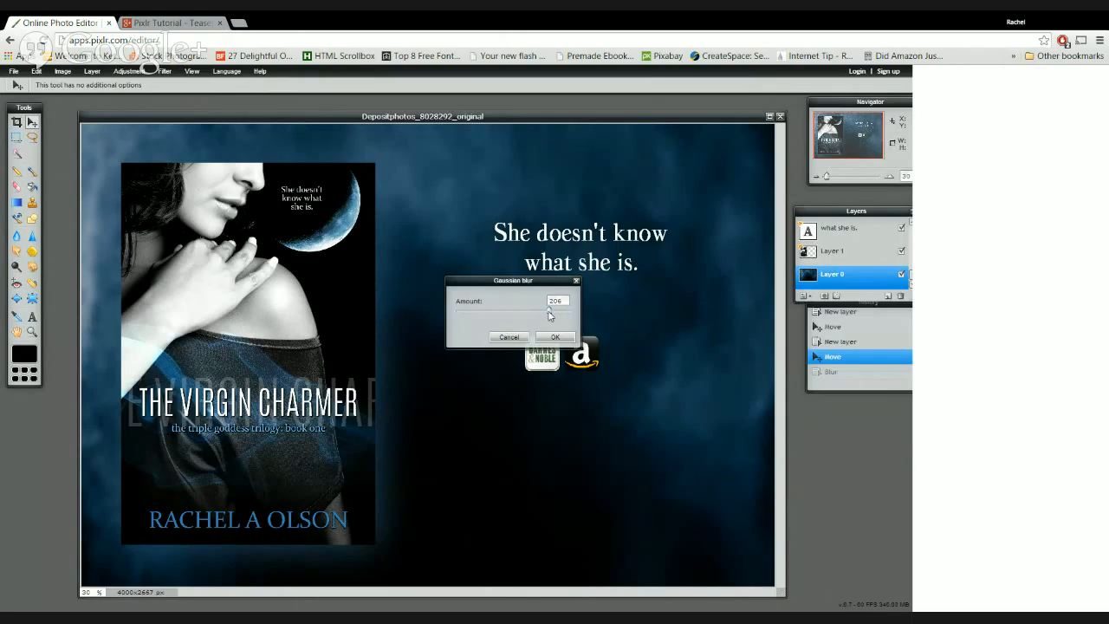
{"action": "left_click_drag", "start_coordinate": [549, 314], "coordinate": [482, 317]}
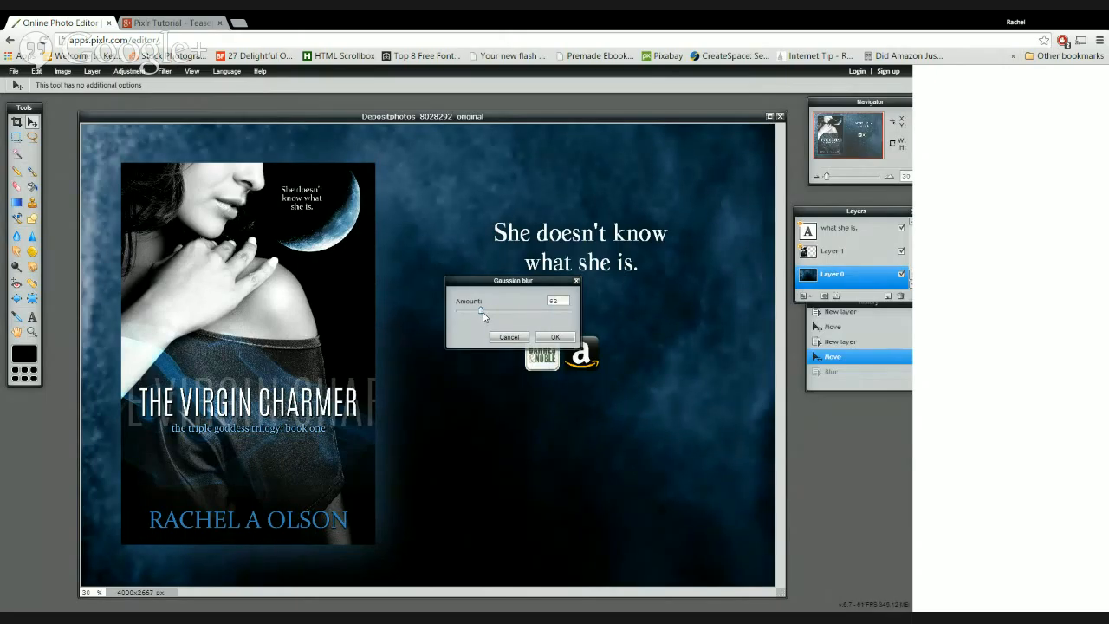
{"action": "left_click", "coordinate": [520, 338]}
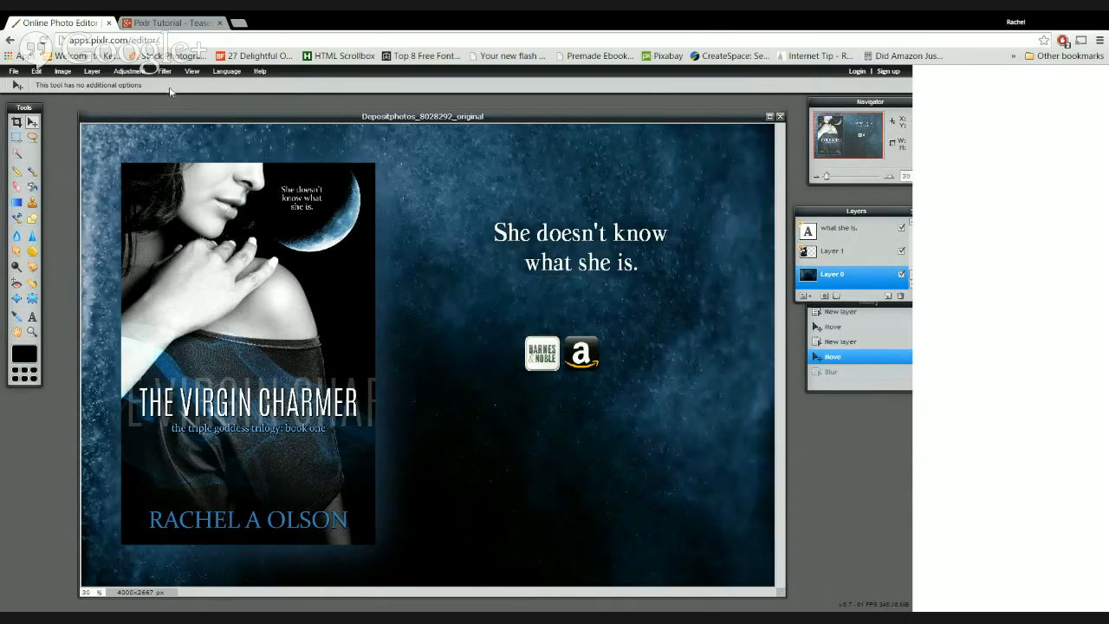
Preview a vignette on the background layer and cancel it.
{"action": "left_click", "coordinate": [164, 71]}
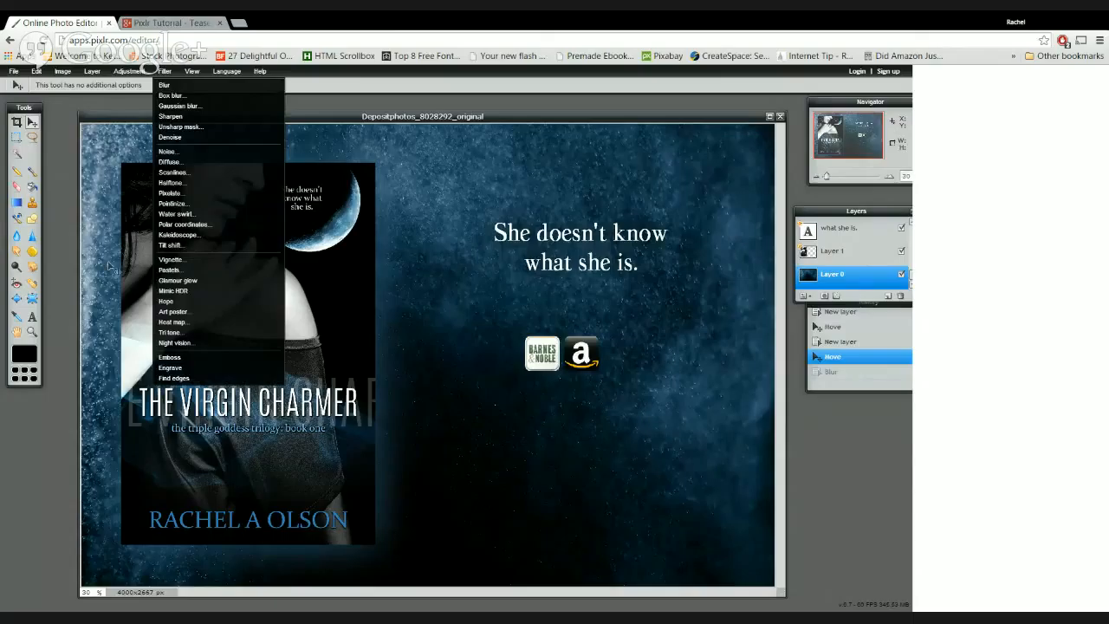
{"action": "left_click", "coordinate": [199, 260]}
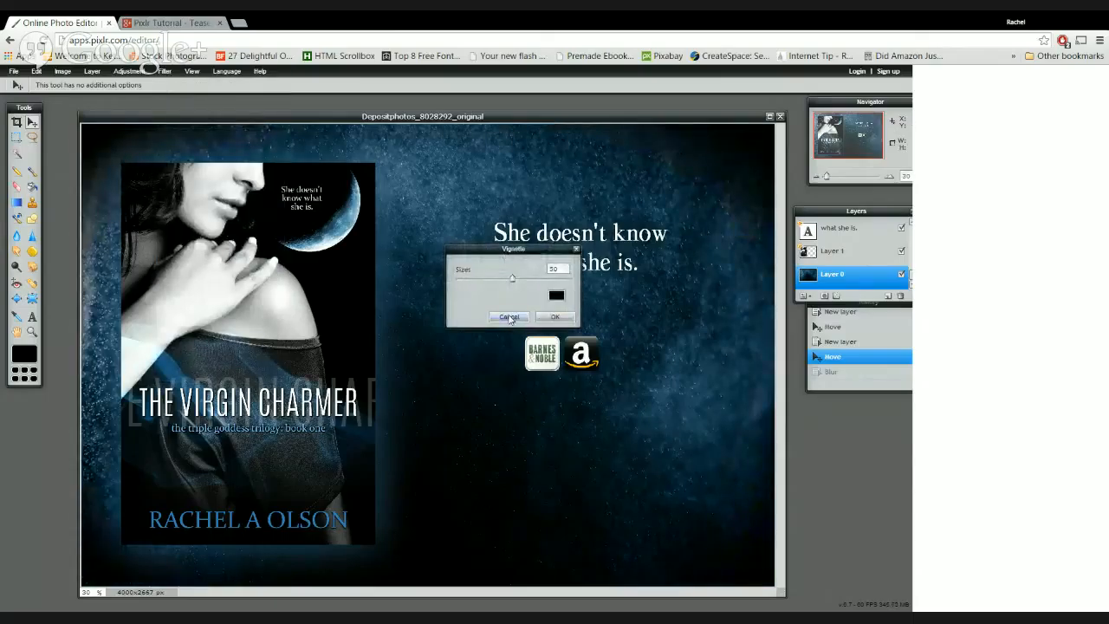
{"action": "left_click", "coordinate": [511, 318]}
{"action": "left_click", "coordinate": [165, 75]}
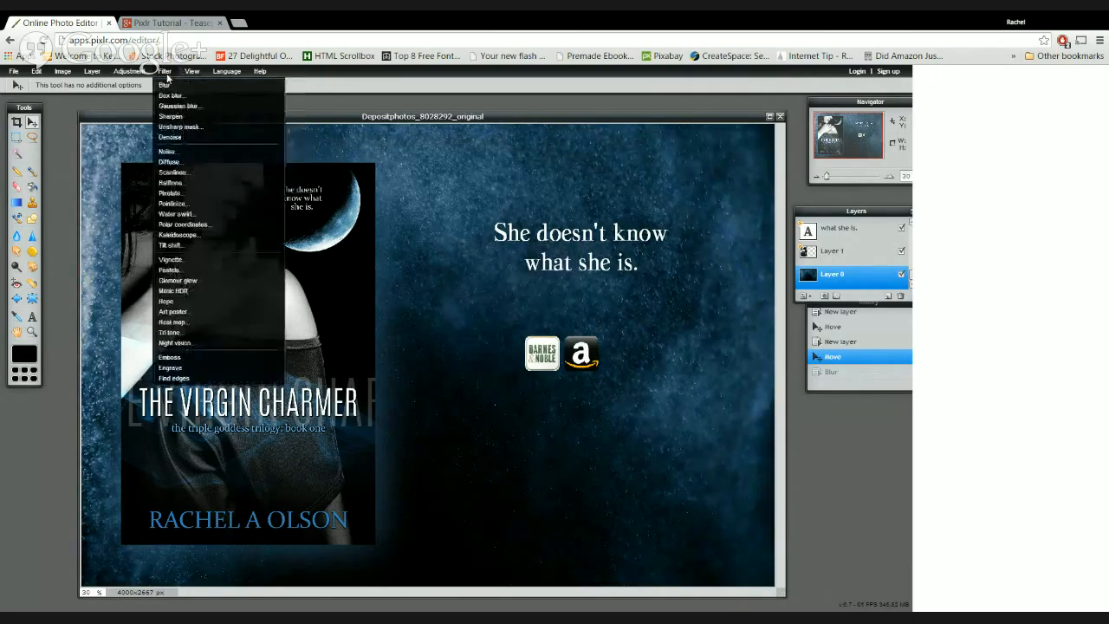
{"action": "left_click", "coordinate": [166, 76]}
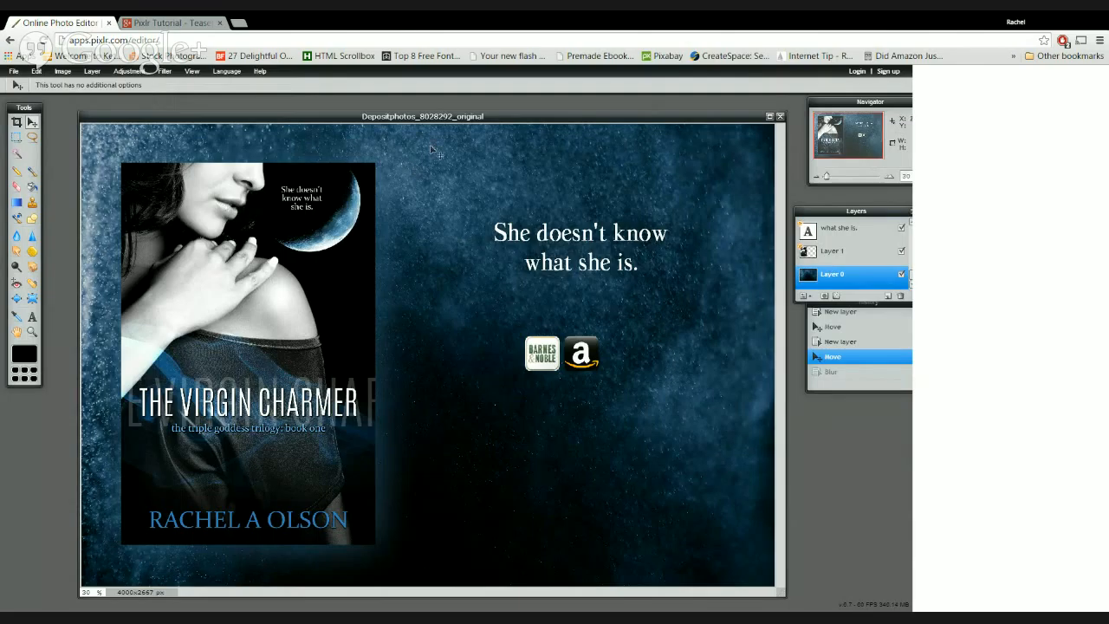
Try tilting the book cover on Layer 1 counterclockwise with Free transform and shifting it right, and undo both changes.
{"action": "left_click_drag", "start_coordinate": [432, 118], "coordinate": [434, 104]}
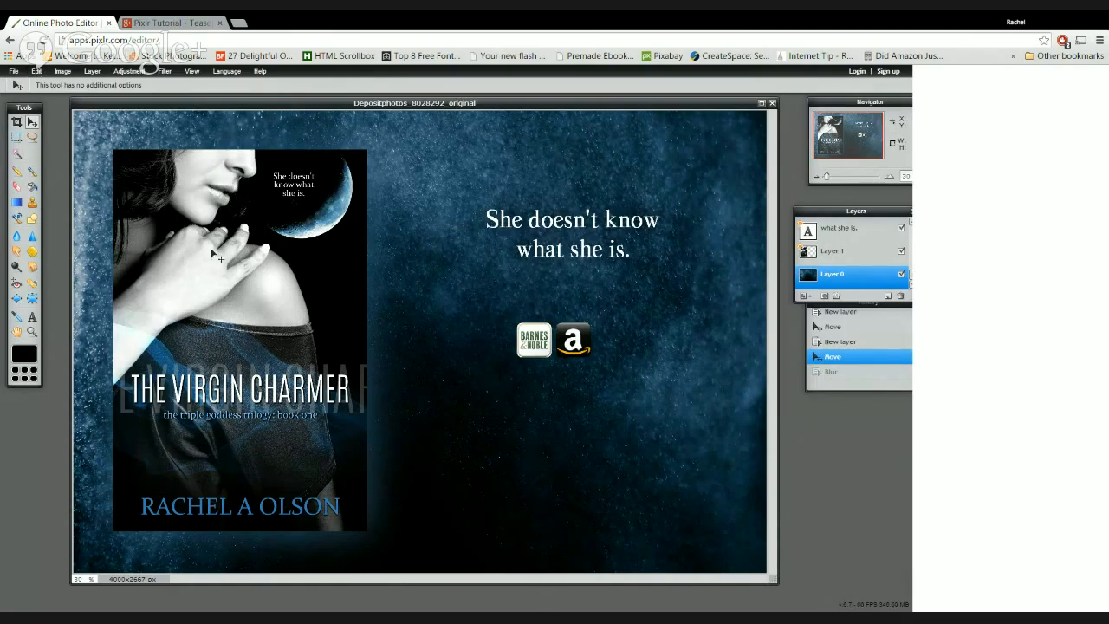
{"action": "left_click", "coordinate": [36, 71]}
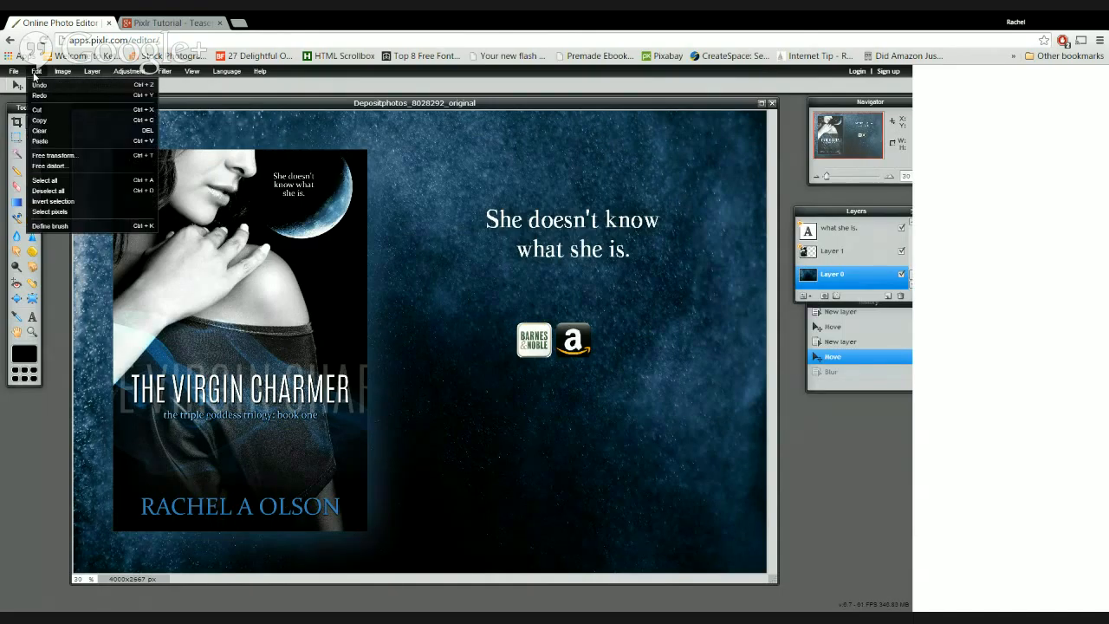
{"action": "left_click", "coordinate": [833, 253]}
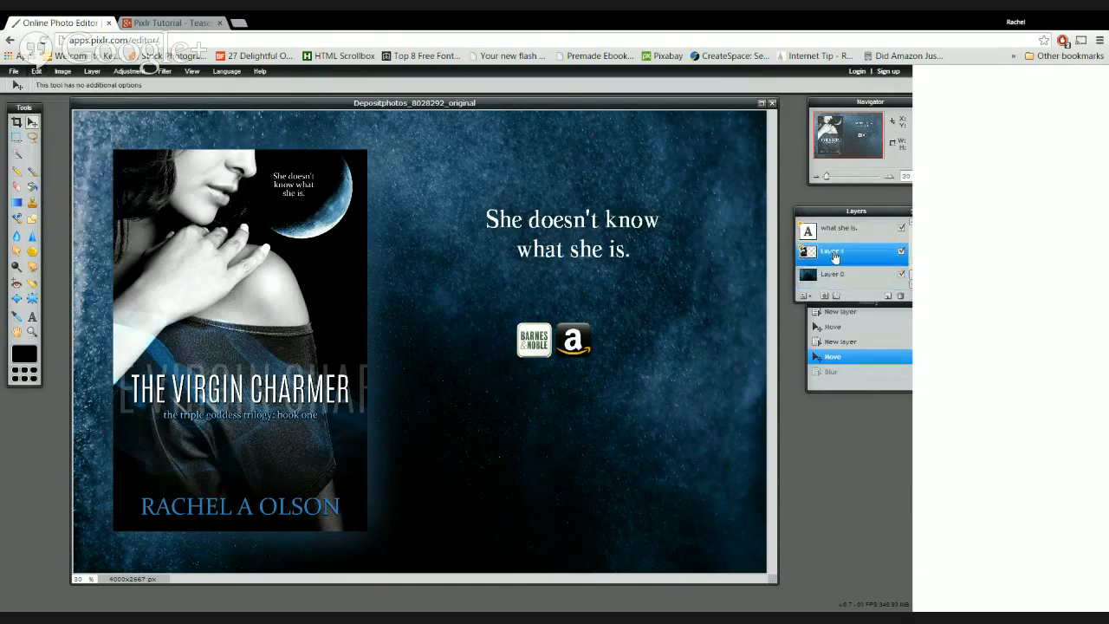
{"action": "left_click", "coordinate": [64, 71]}
{"action": "mouse_move", "coordinate": [36, 71]}
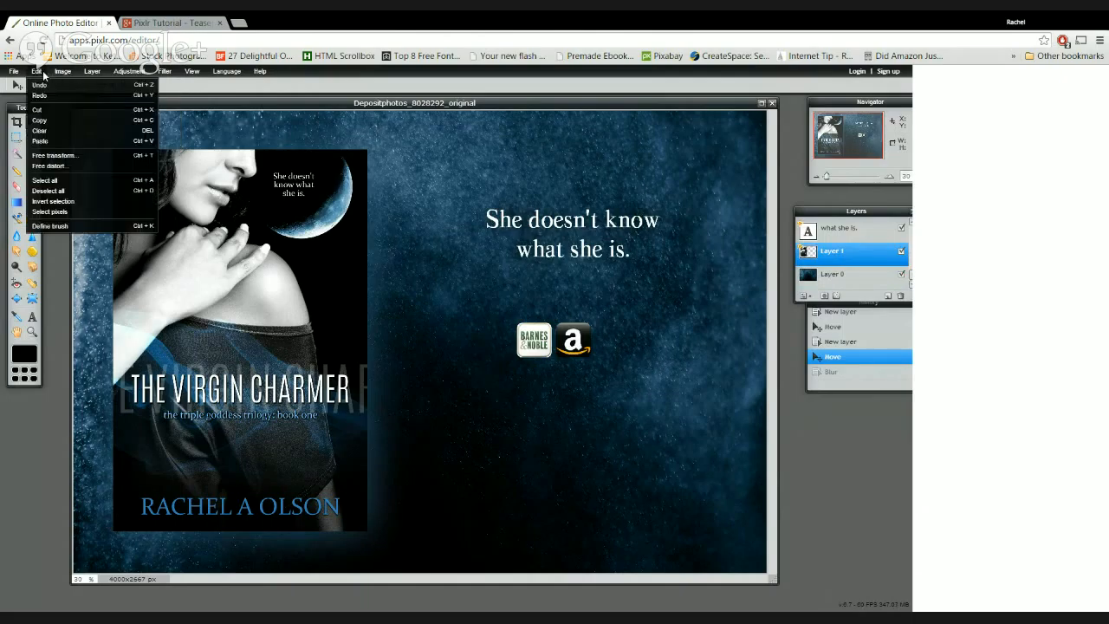
{"action": "left_click", "coordinate": [52, 156]}
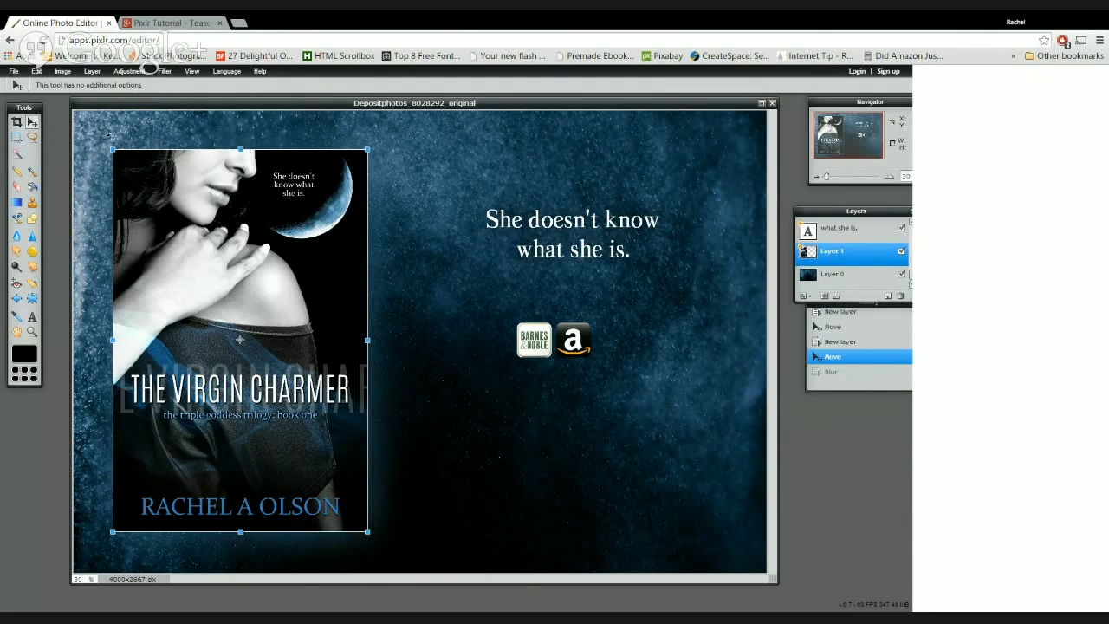
{"action": "left_click_drag", "start_coordinate": [110, 136], "coordinate": [35, 304]}
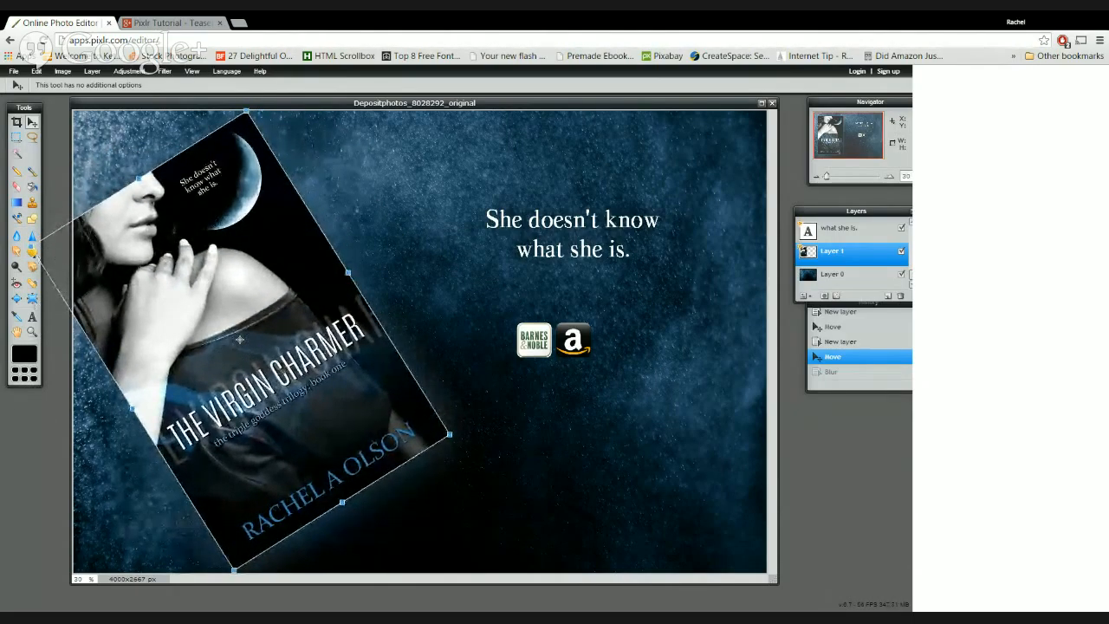
{"action": "key", "text": "Return"}
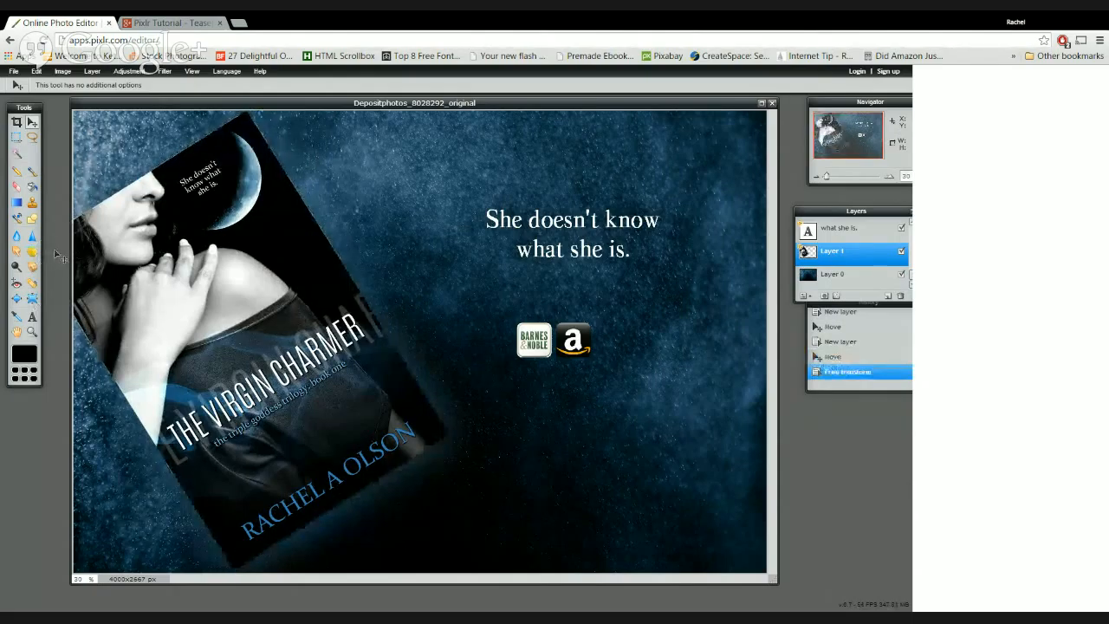
{"action": "left_click_drag", "start_coordinate": [136, 267], "coordinate": [202, 274]}
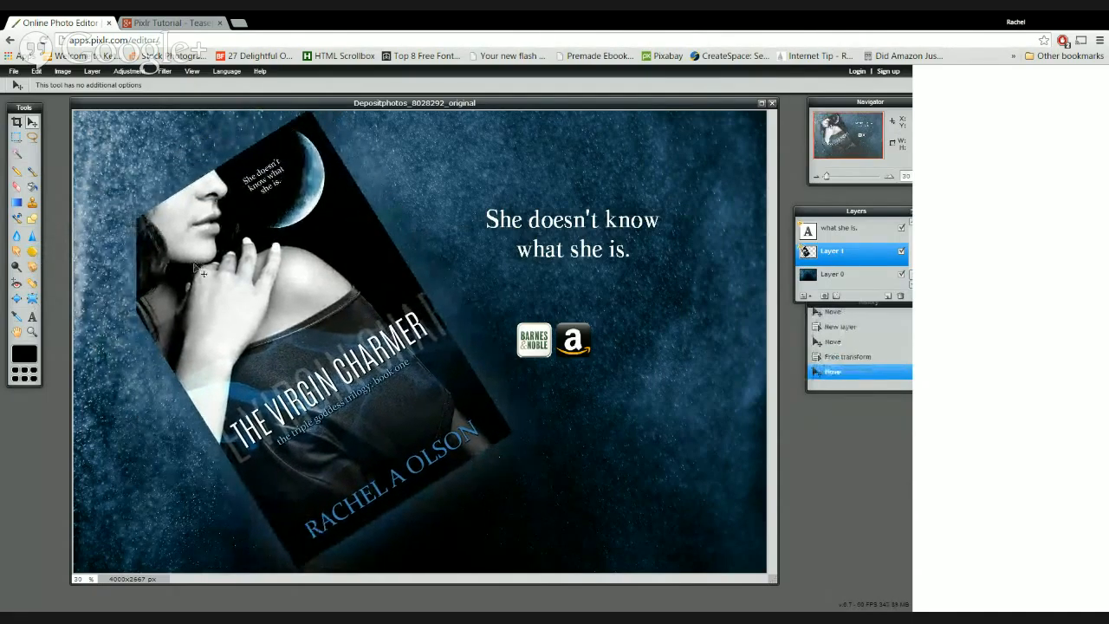
{"action": "key", "text": "ctrl+z"}
{"action": "key", "text": "ctrl+z"}
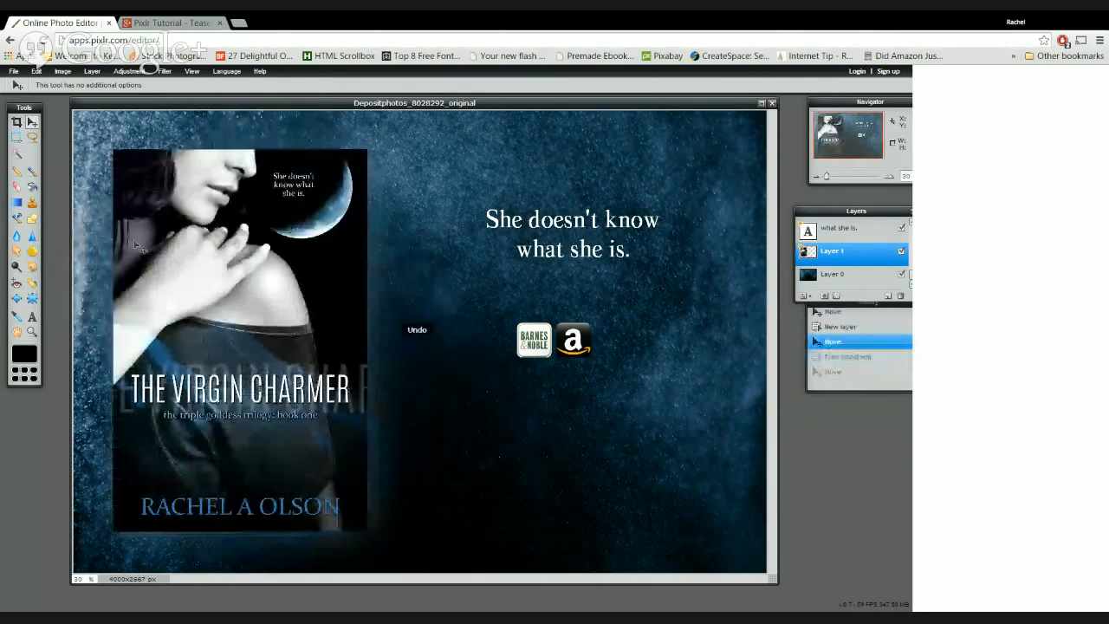
Try a Free transform that moves the cover right and tilts it less steeply counterclockwise, shift it back left, and undo both changes.
{"action": "left_click", "coordinate": [35, 72]}
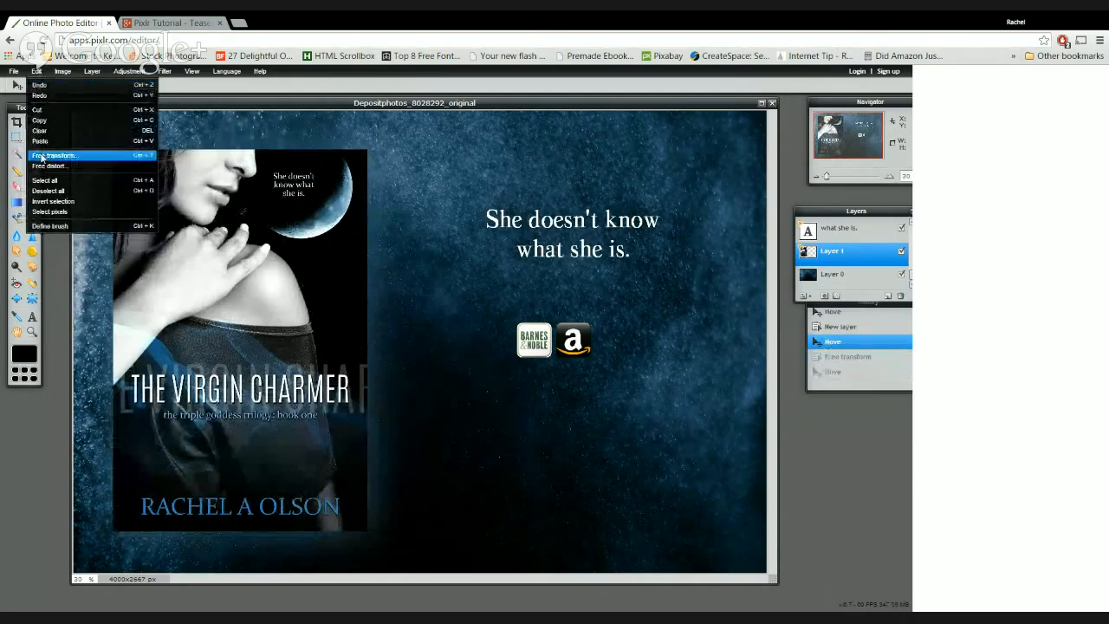
{"action": "left_click", "coordinate": [52, 155]}
{"action": "left_click_drag", "start_coordinate": [199, 252], "coordinate": [328, 242]}
{"action": "left_click_drag", "start_coordinate": [234, 127], "coordinate": [166, 189]}
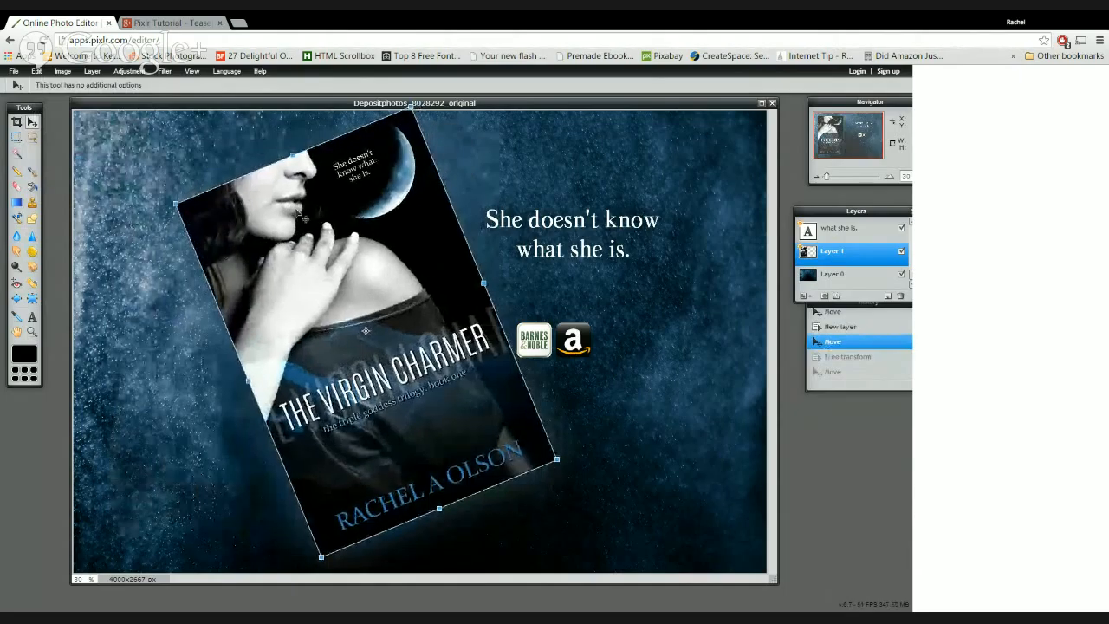
{"action": "left_click_drag", "start_coordinate": [305, 216], "coordinate": [298, 228]}
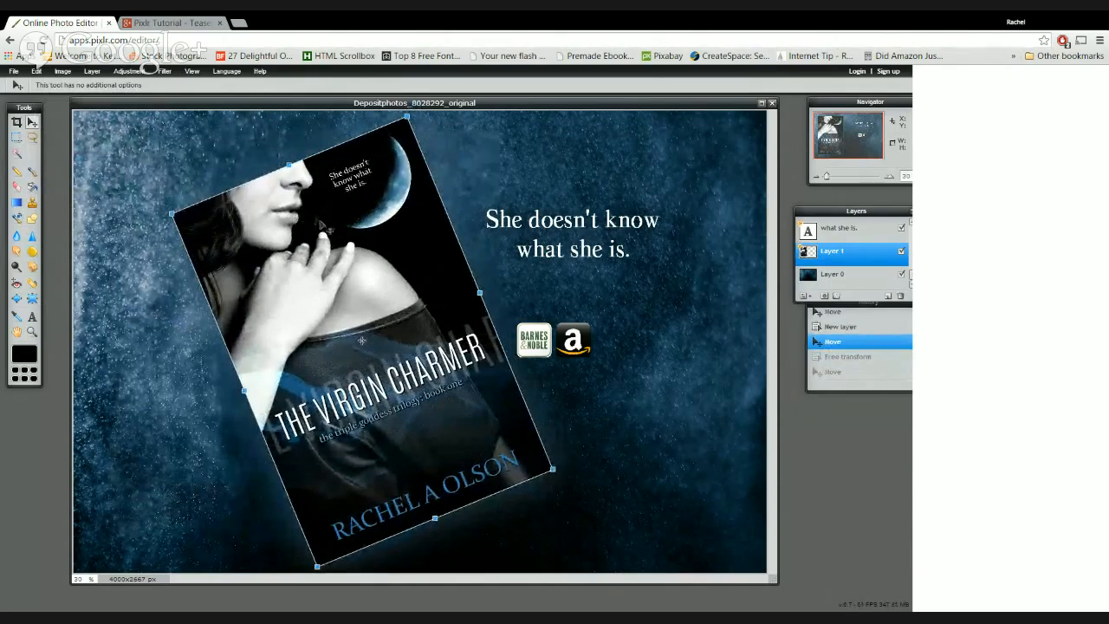
{"action": "key", "text": "Return"}
{"action": "left_click_drag", "start_coordinate": [383, 263], "coordinate": [290, 272]}
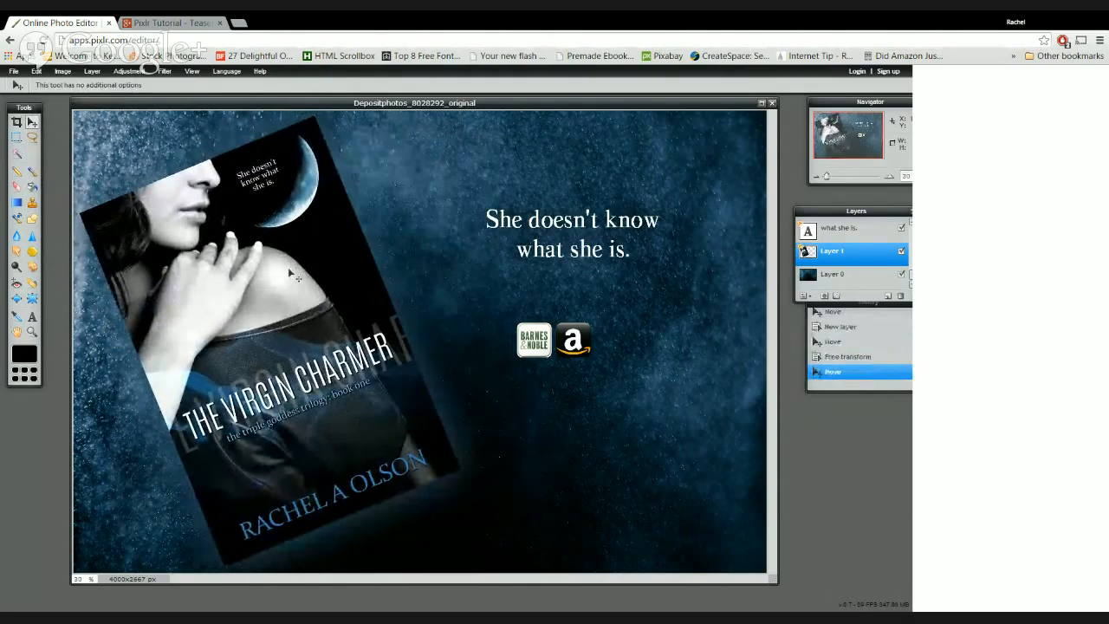
{"action": "key", "text": "ctrl+z"}
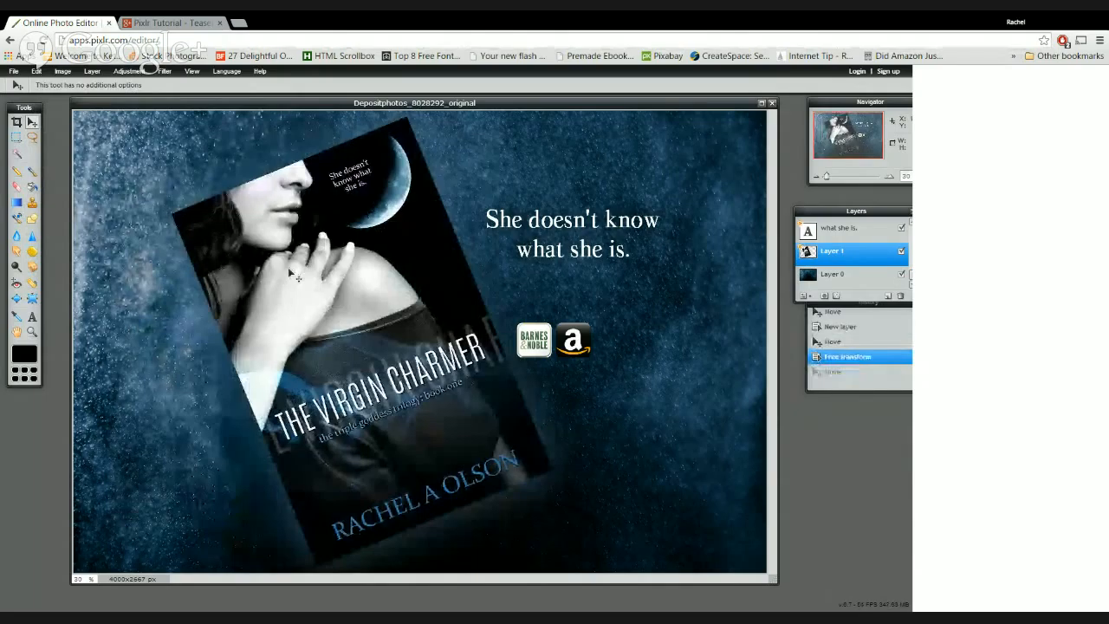
{"action": "key", "text": "ctrl+z"}
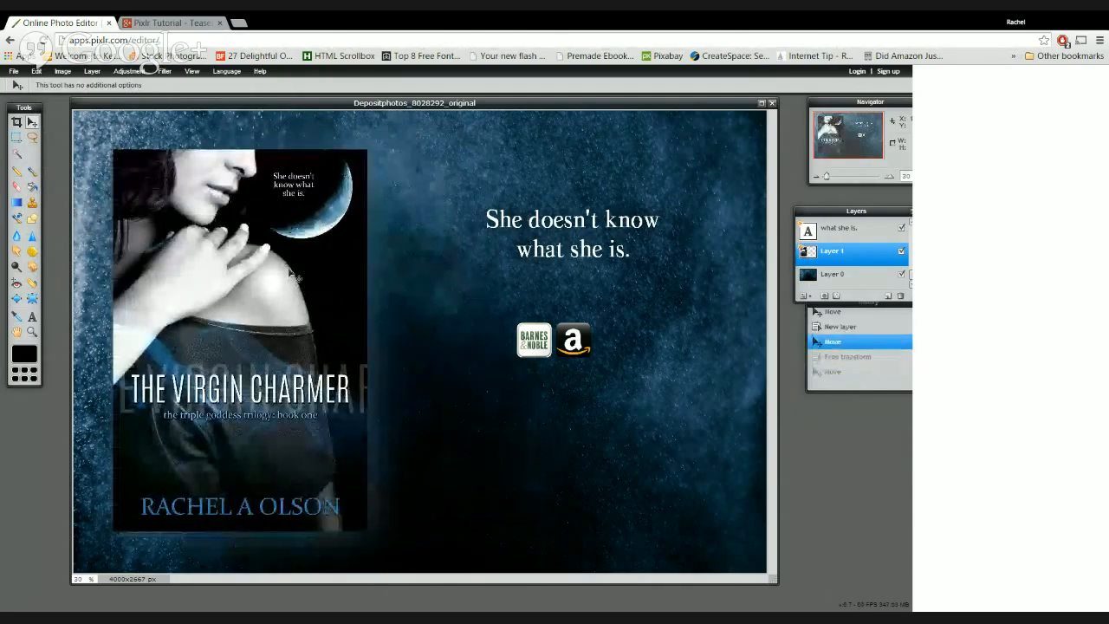